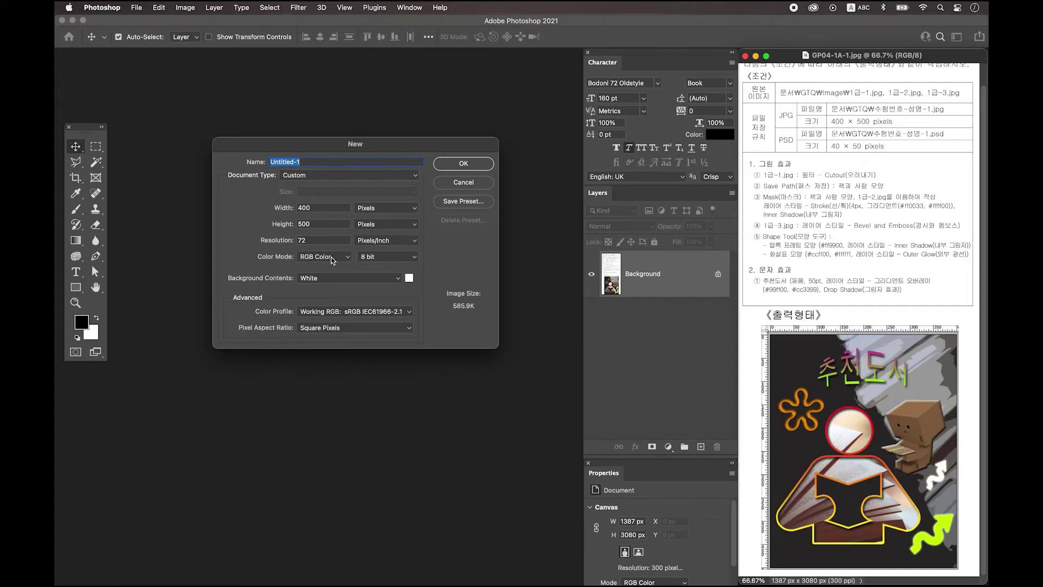
Create a blank 400×500 px, 72 ppi document, zoom it to 300% and show rulers
click(463, 164)
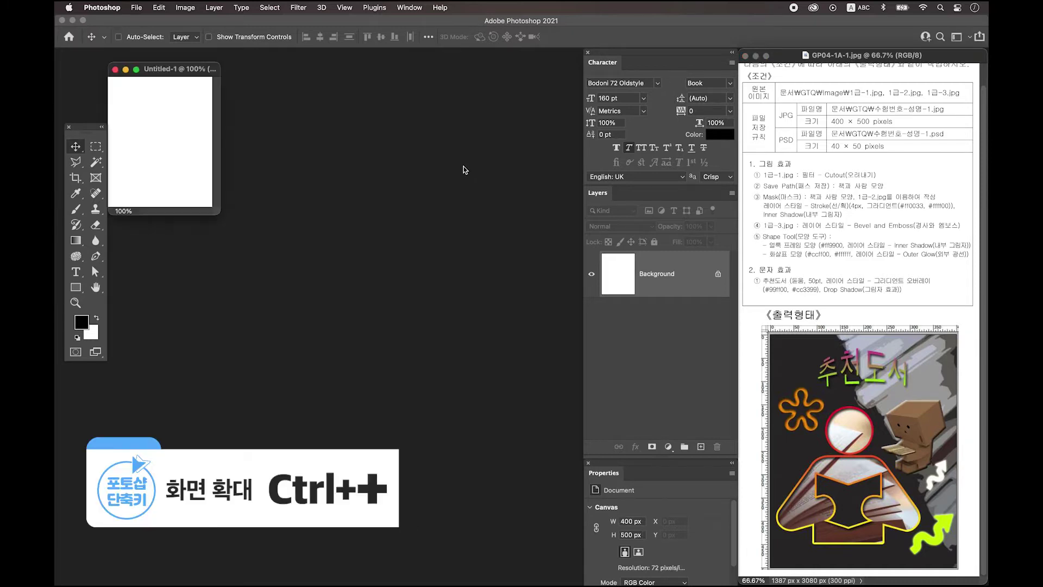
key(super+plus)
key(super+plus)
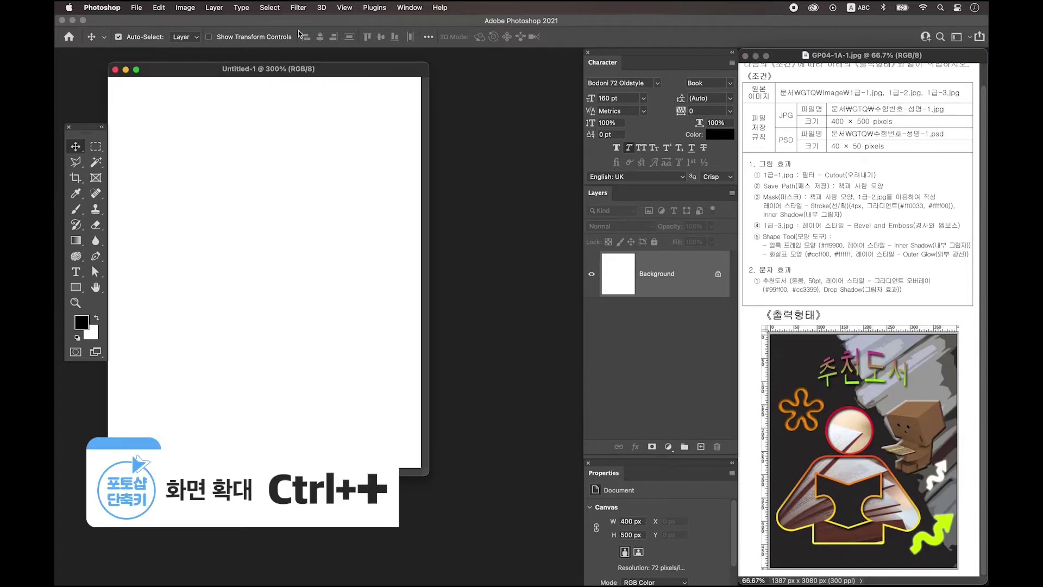
drag(292, 69, 331, 77)
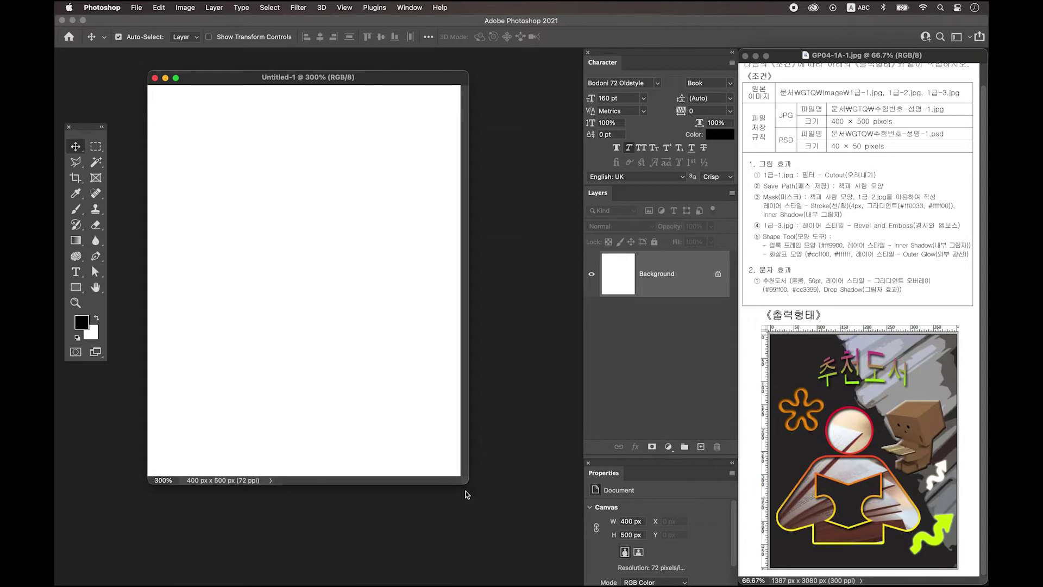
drag(467, 482, 546, 535)
key(super+r)
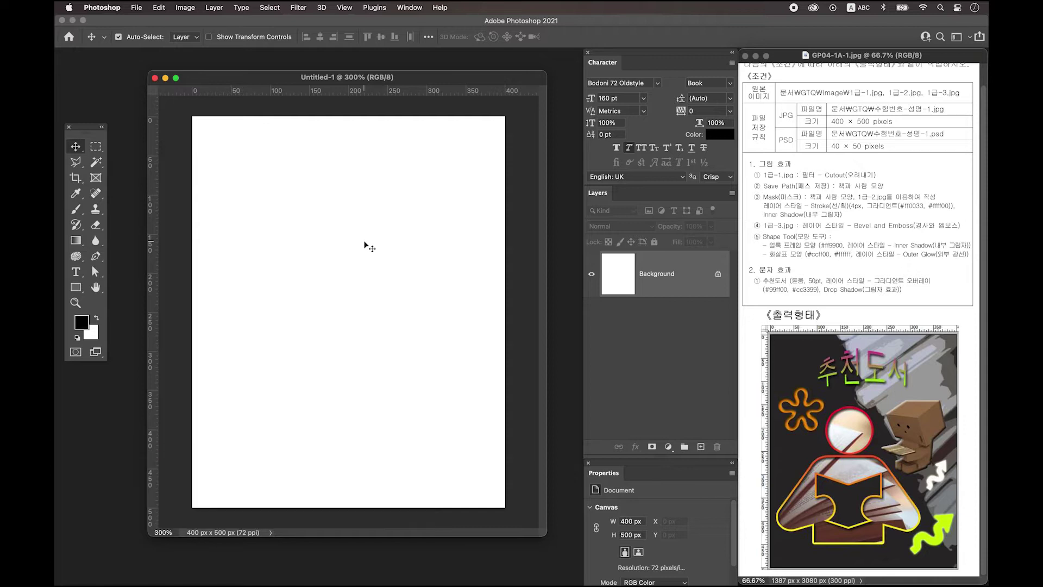
drag(403, 80, 403, 93)
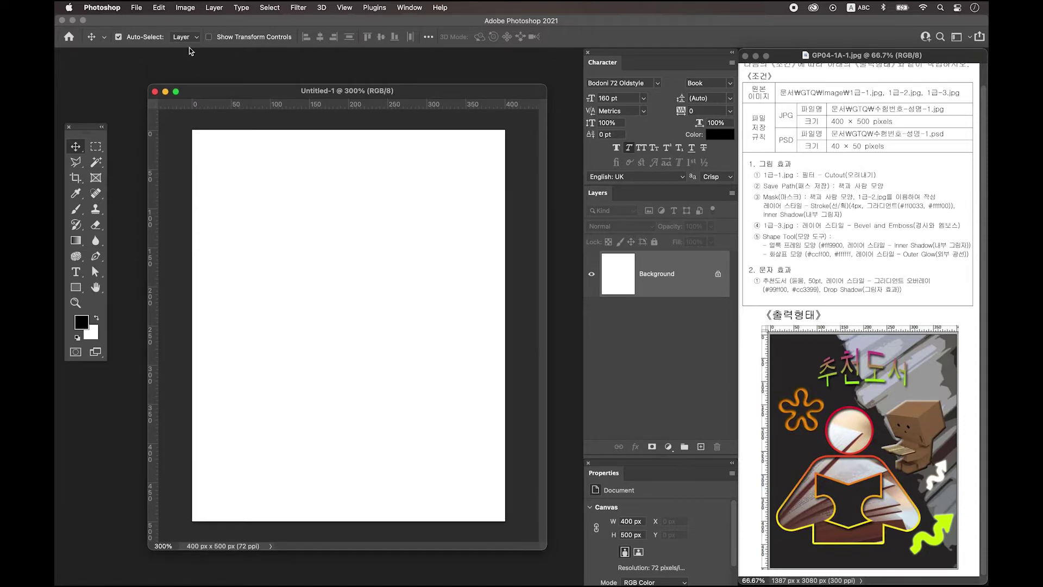
Save the document on this computer as a PSD named with the exam number and name, then open 1급-1.jpg
click(137, 7)
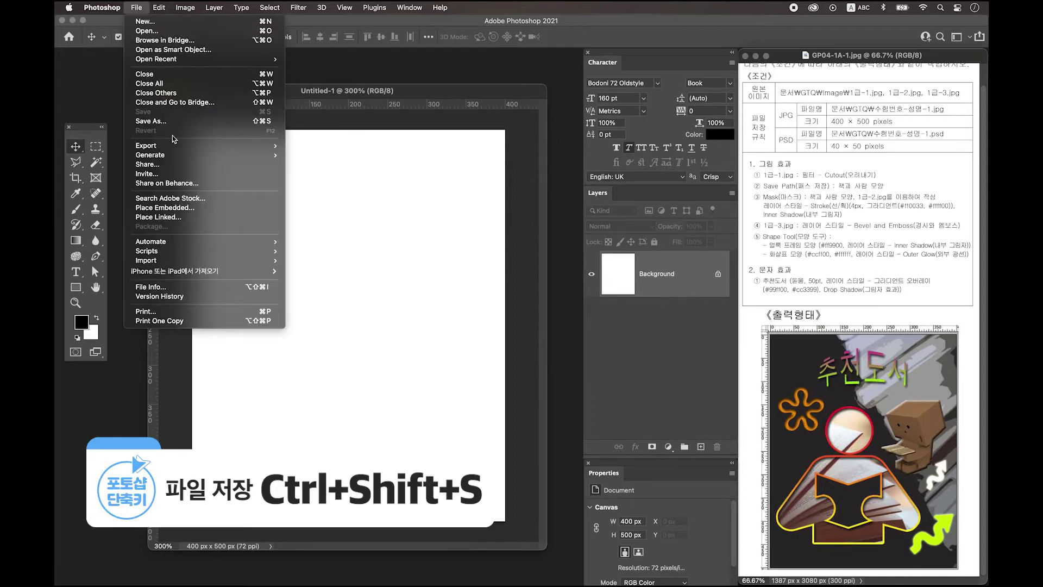
click(174, 121)
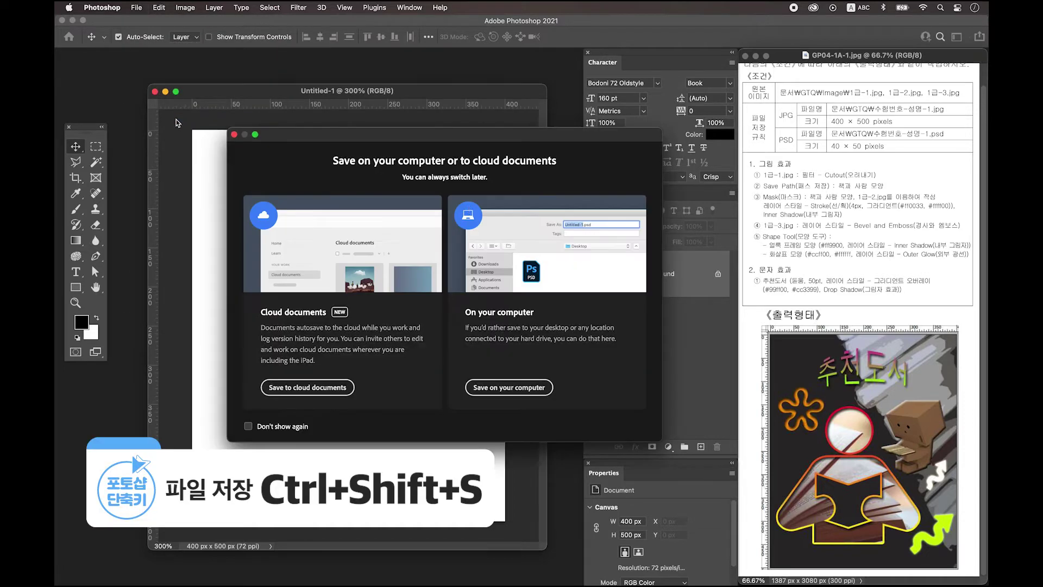
click(508, 387)
drag(500, 91, 342, 146)
text(12345-)
key(ctrl+space)
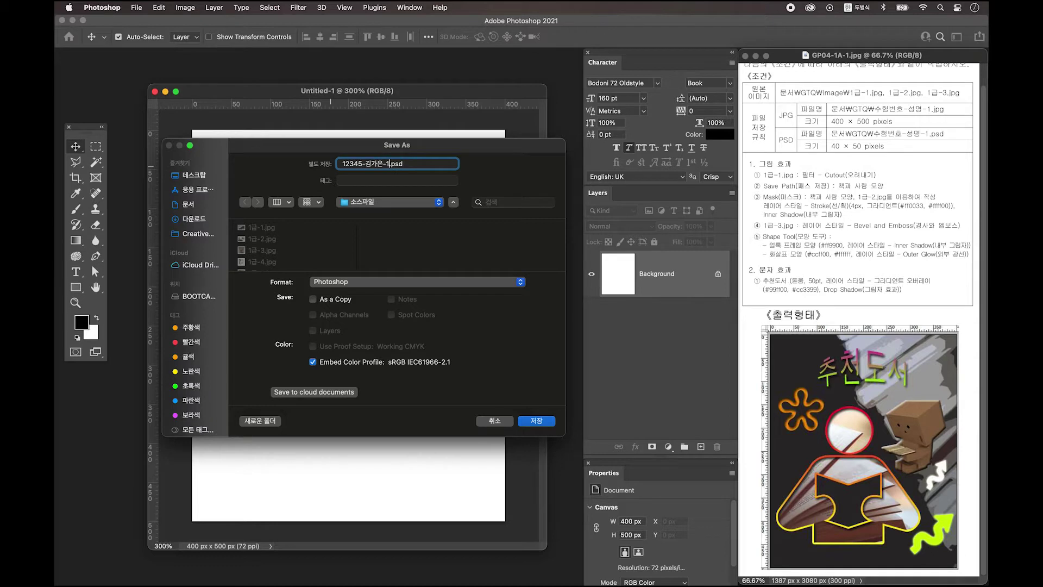
click(535, 421)
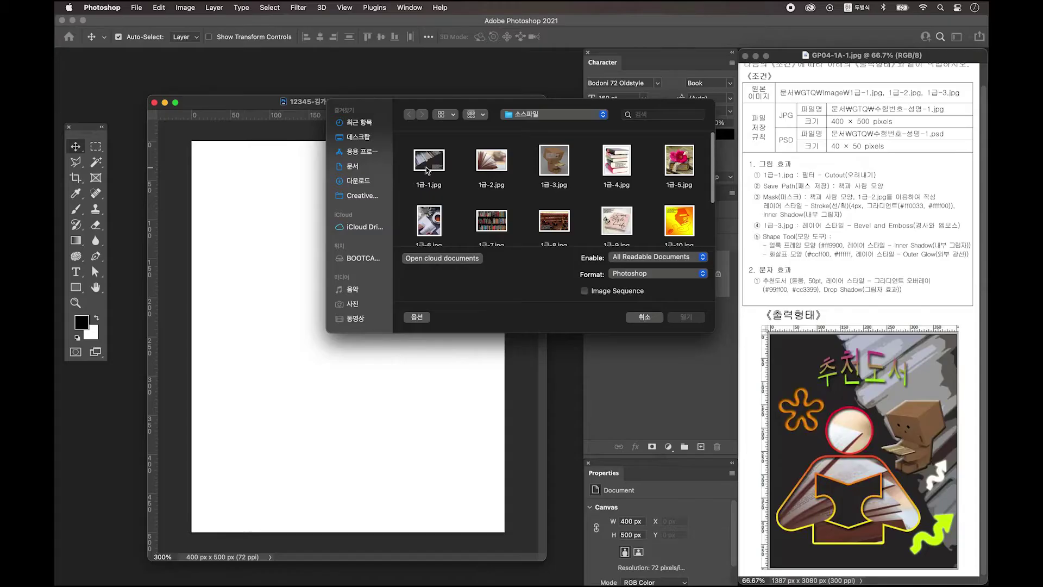
click(687, 318)
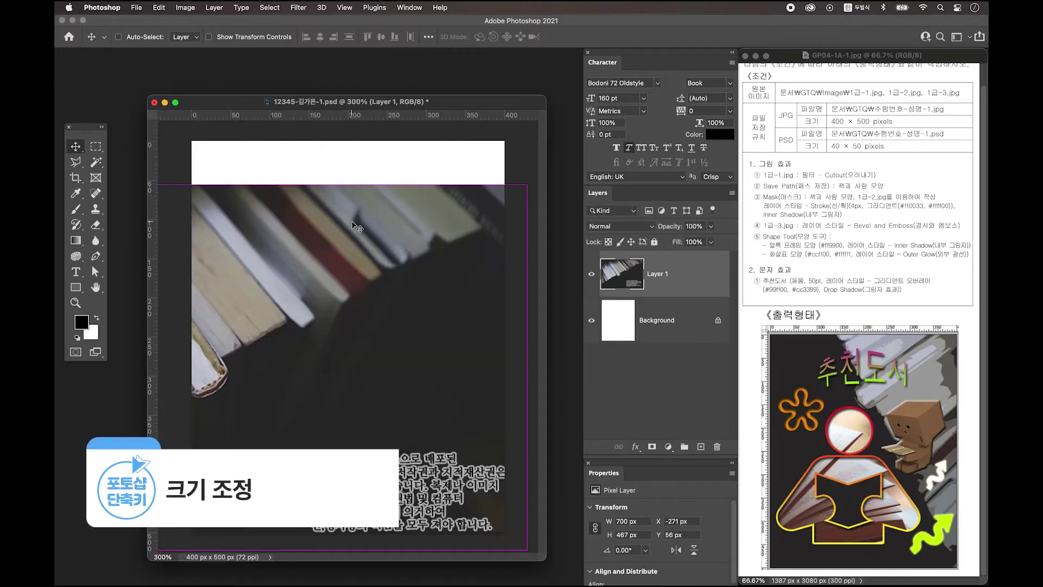
Place the book photo as Layer 1, rotated 90° clockwise to cover the whole canvas
key(ctrl+t)
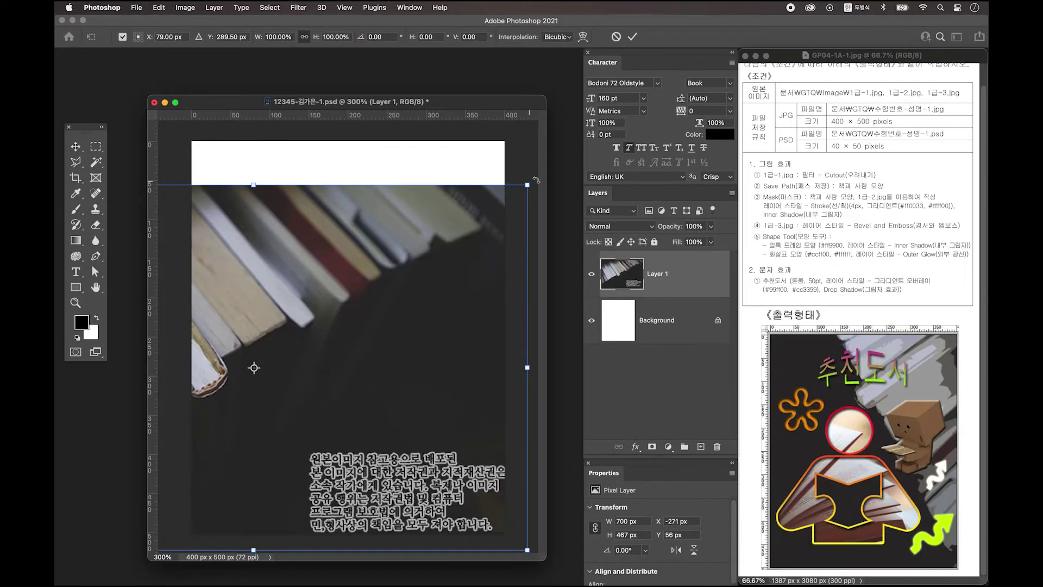
drag(526, 177, 410, 549)
drag(378, 263, 436, 300)
key(Return)
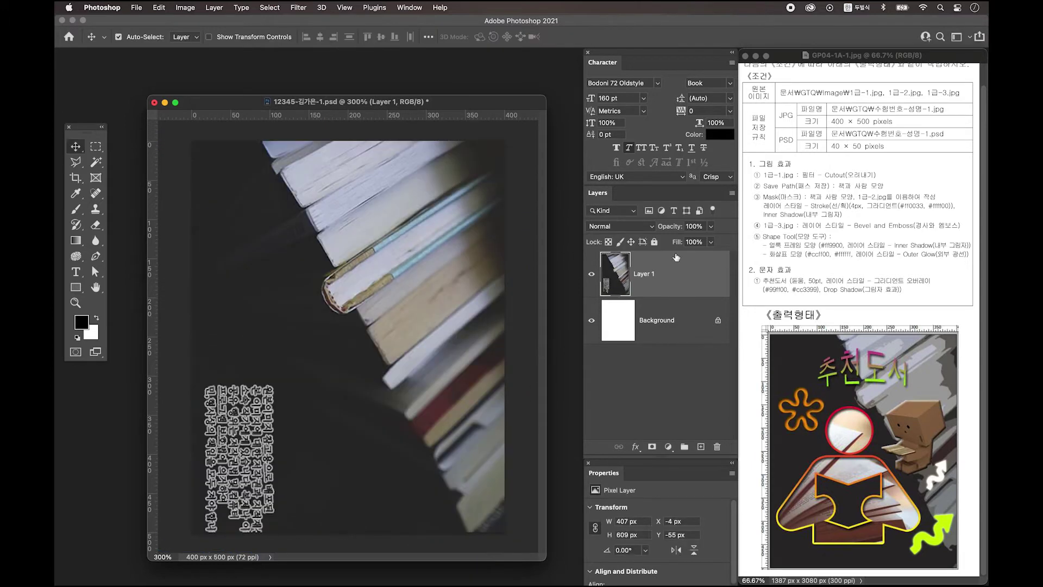
click(298, 8)
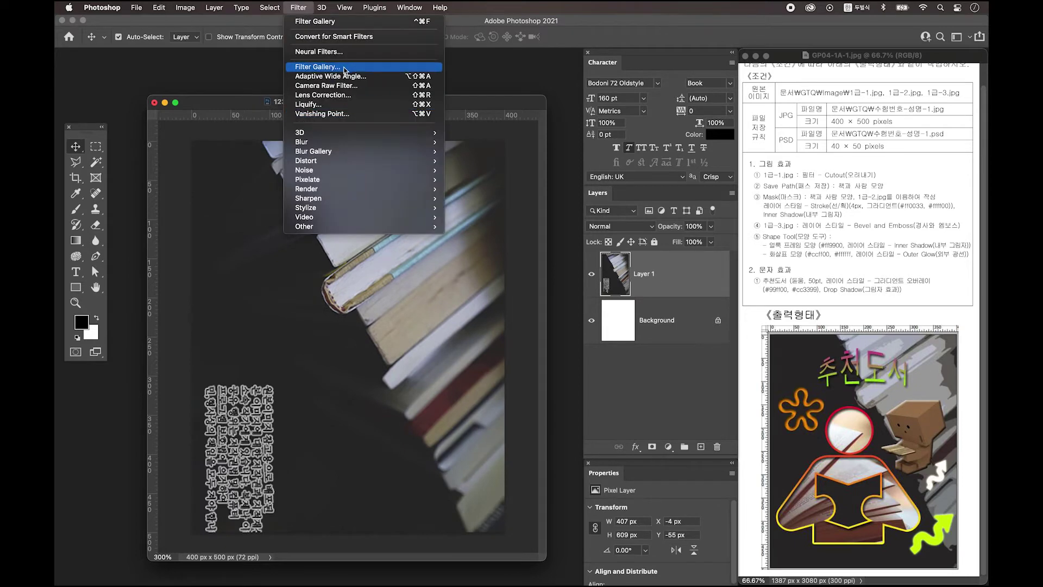
Apply the Filter Gallery's Cutout effect to the book photo and add an empty Layer 2
click(333, 67)
click(731, 75)
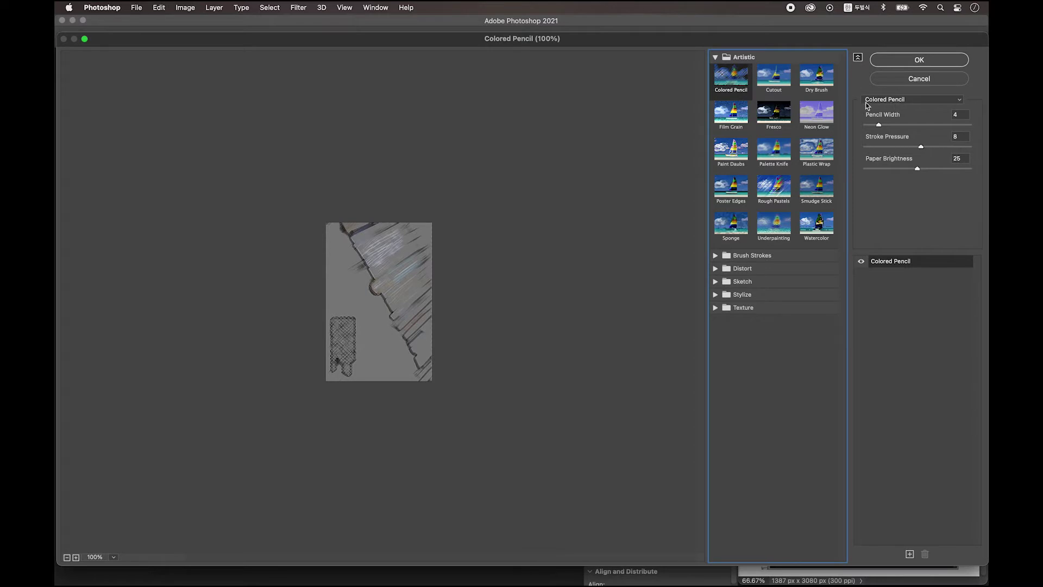
click(904, 100)
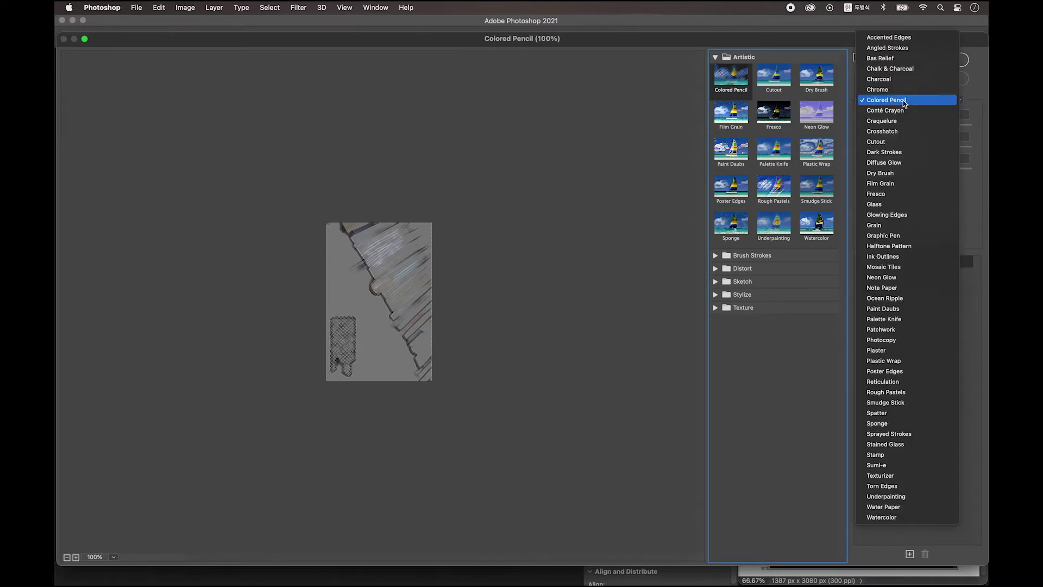
click(893, 142)
click(919, 60)
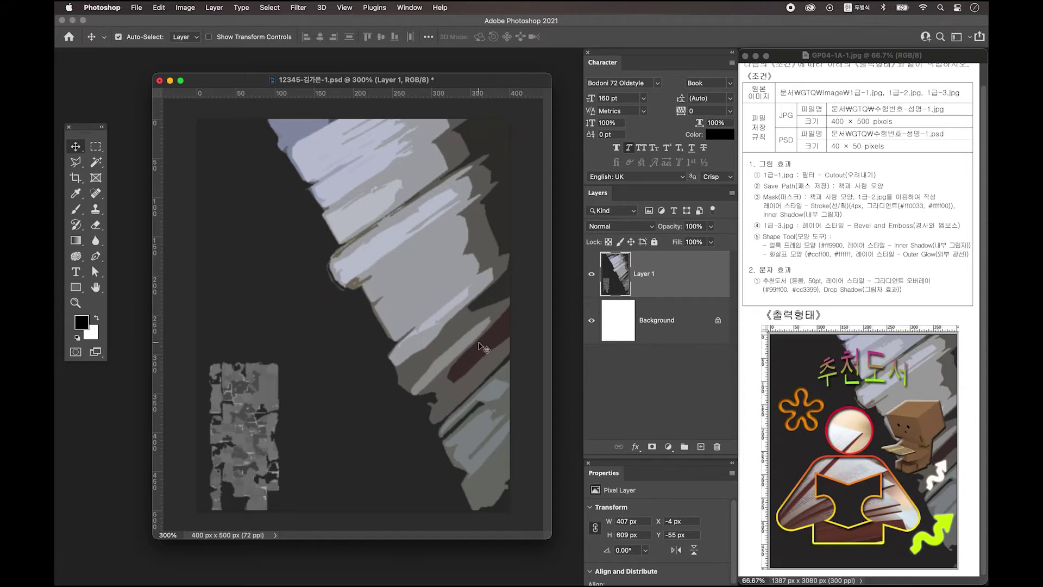
click(701, 446)
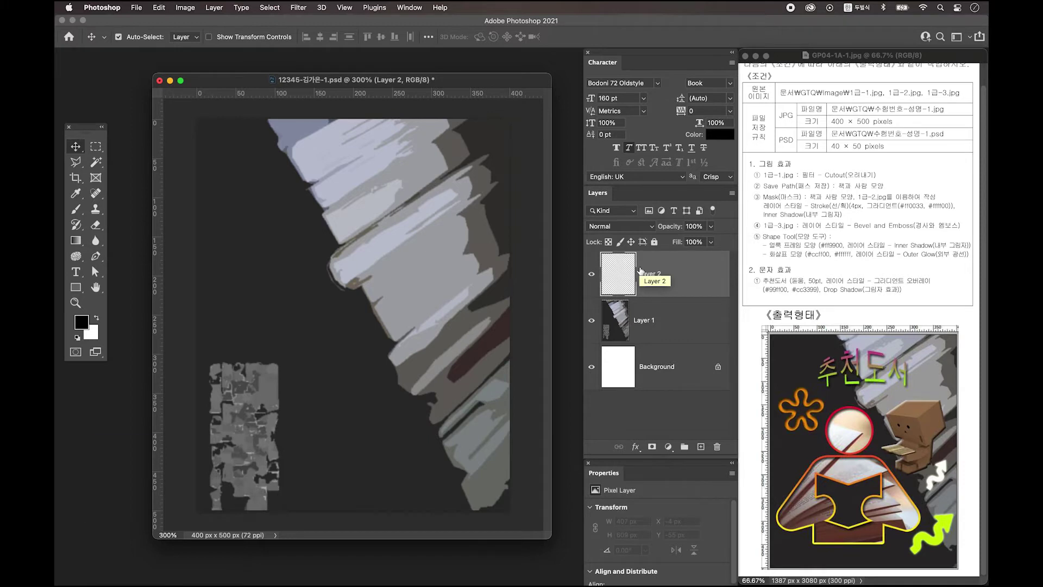
Show the grid over the canvas and switch to the Ellipse Tool
key(ctrl+apostrophe)
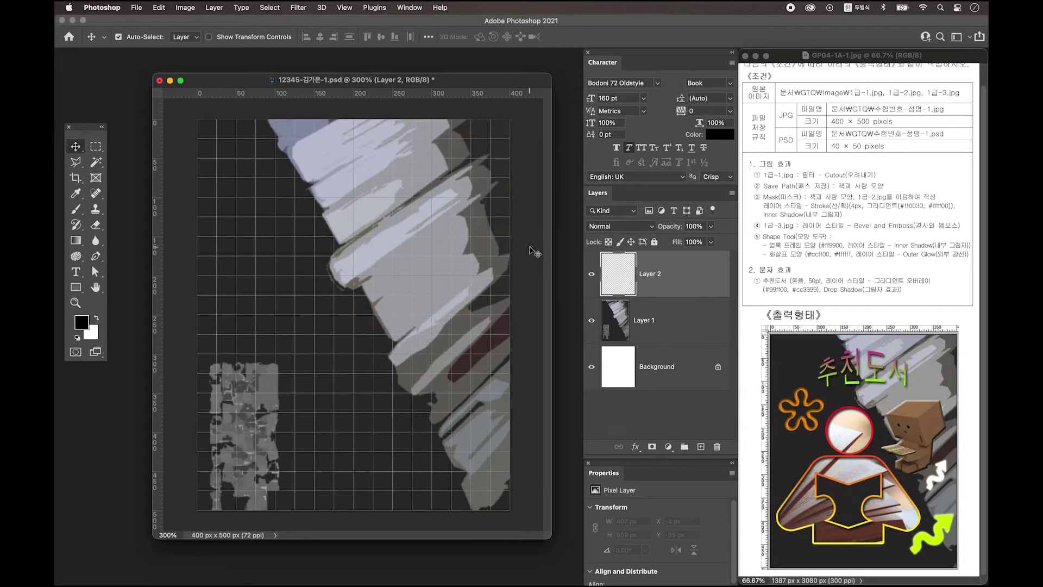
drag(76, 290, 133, 310)
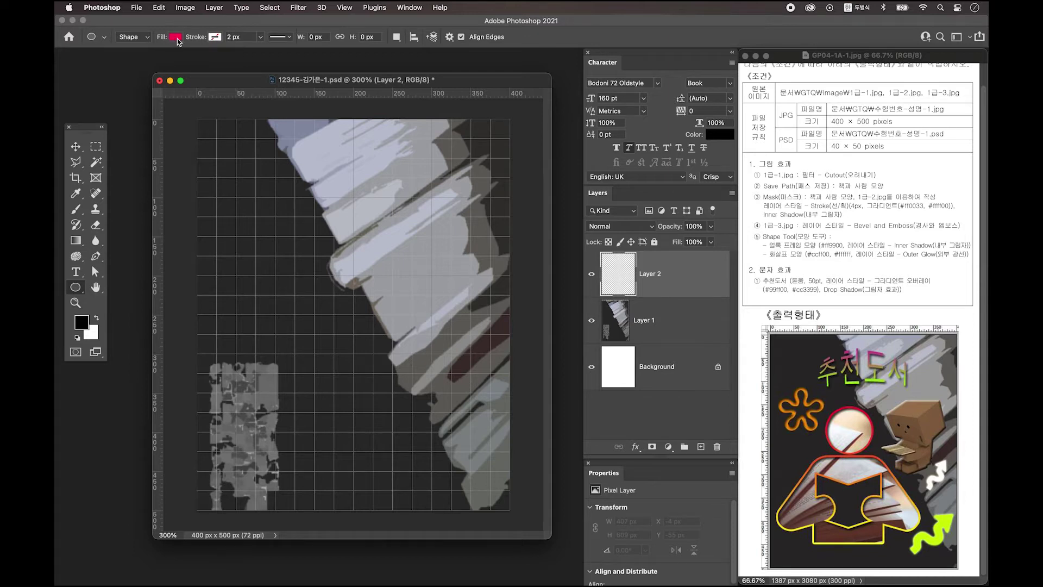
With no stroke, draw a red 83 px circle head and a 128 × 173 px rounded-rectangle body below it
click(212, 38)
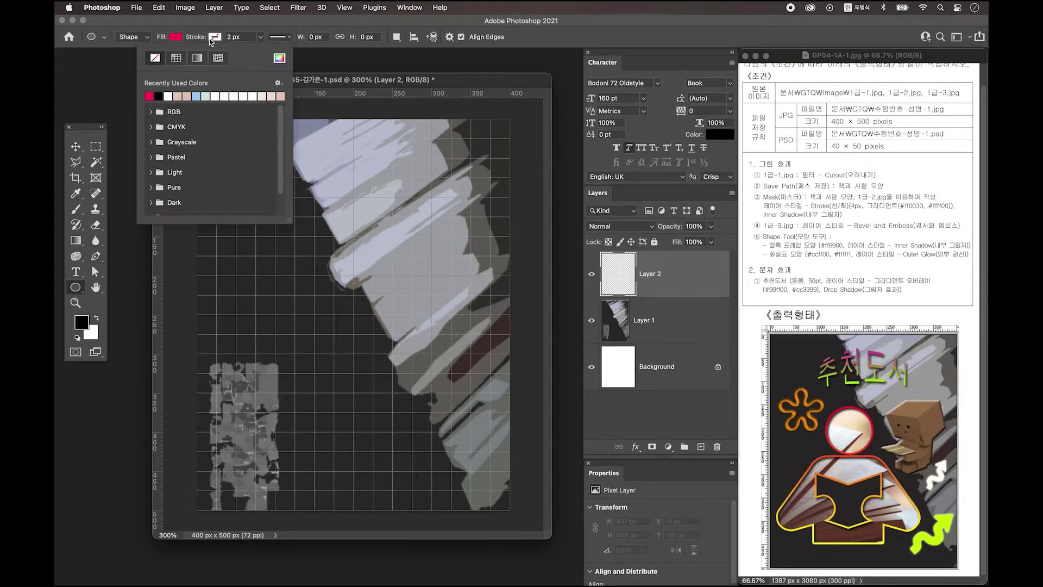
click(156, 57)
click(215, 26)
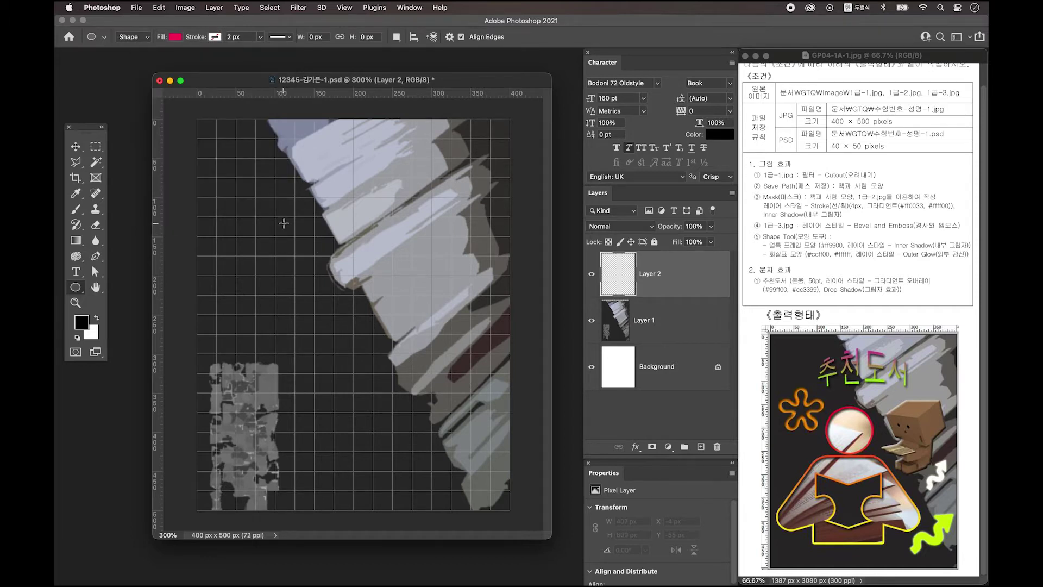
drag(278, 217, 343, 287)
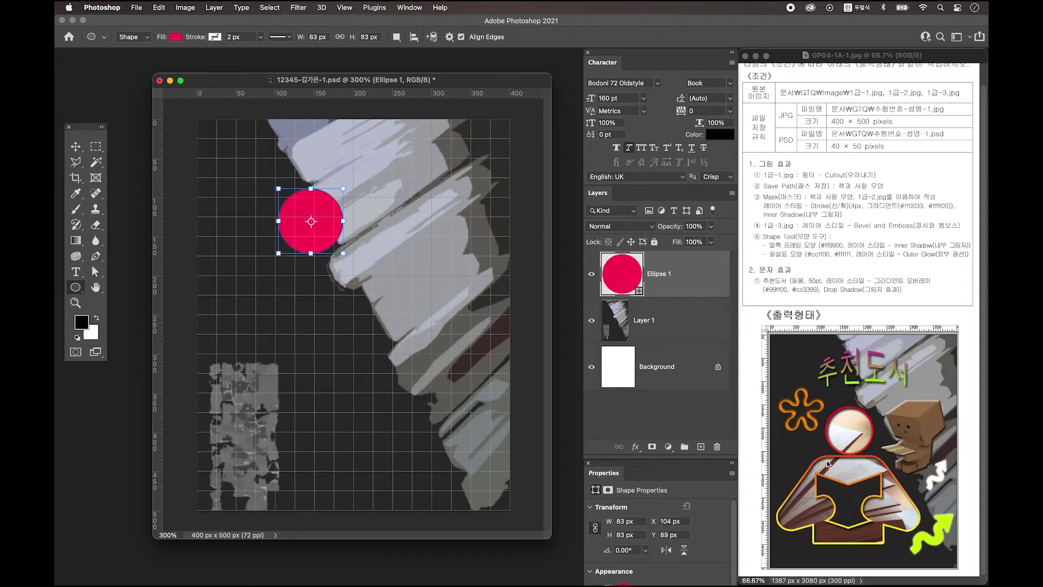
alt+click(74, 293)
drag(264, 277, 363, 412)
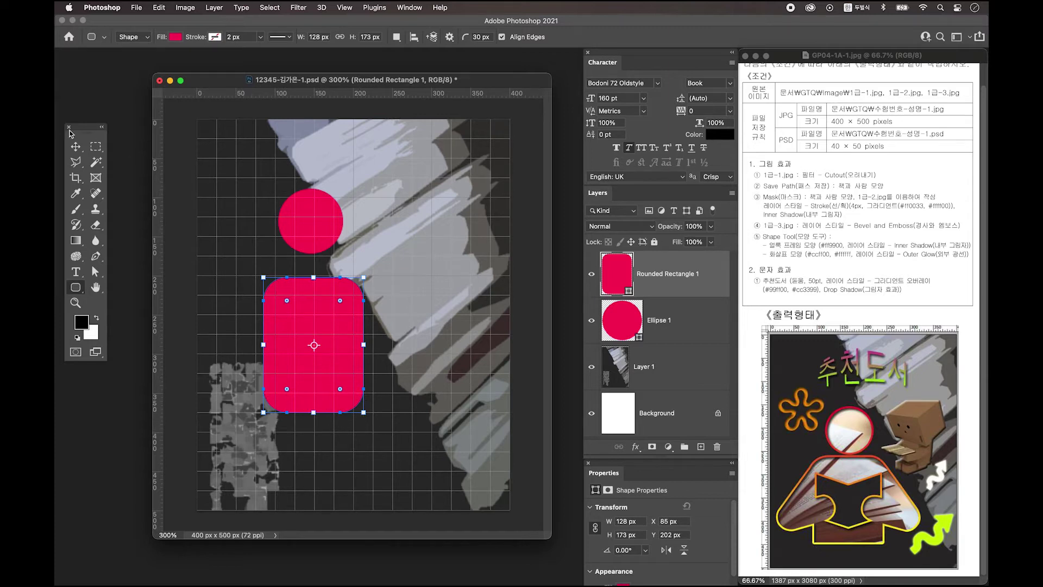
Delete the body's bottom anchor points so it ends in a flat base, 128 × 143 px
click(99, 274)
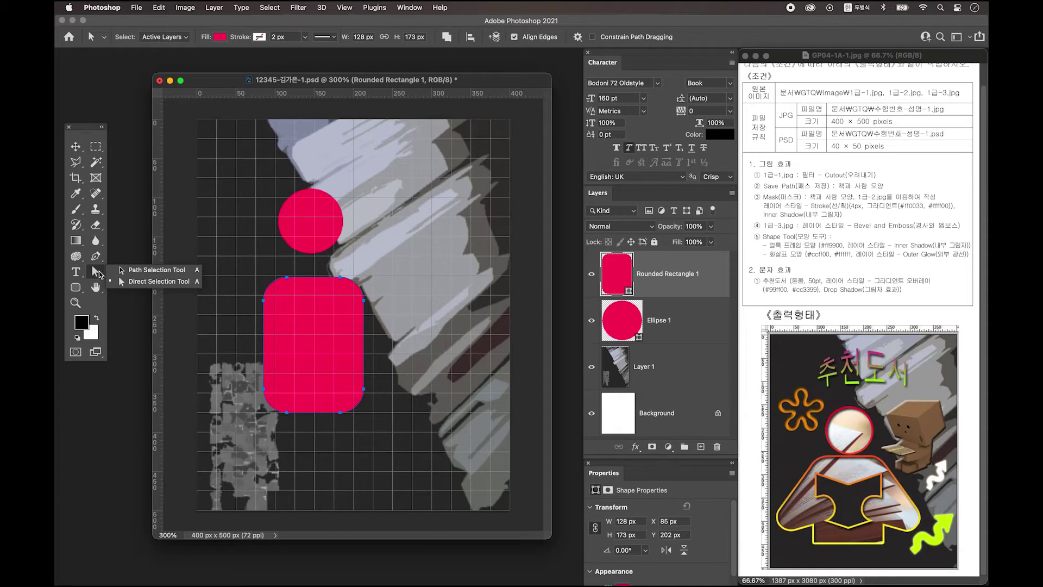
click(147, 282)
click(347, 422)
drag(330, 422, 266, 409)
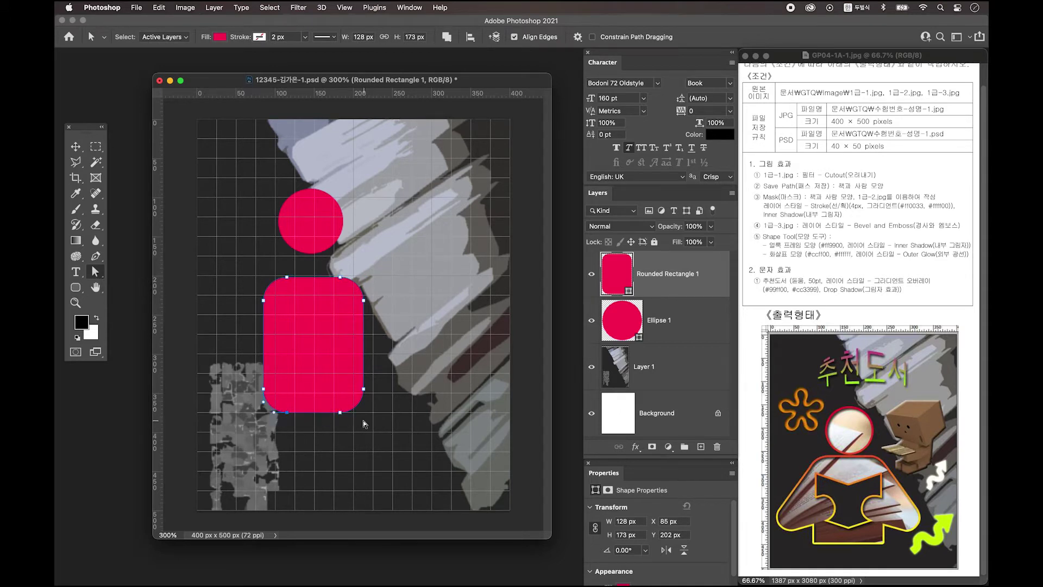
drag(352, 420, 243, 408)
key(BackSpace)
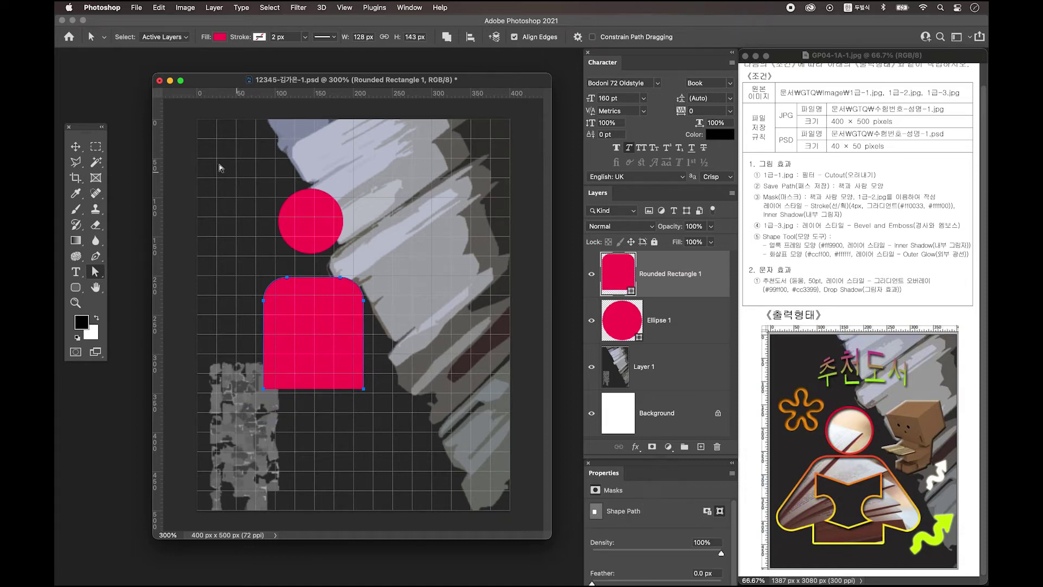
click(97, 257)
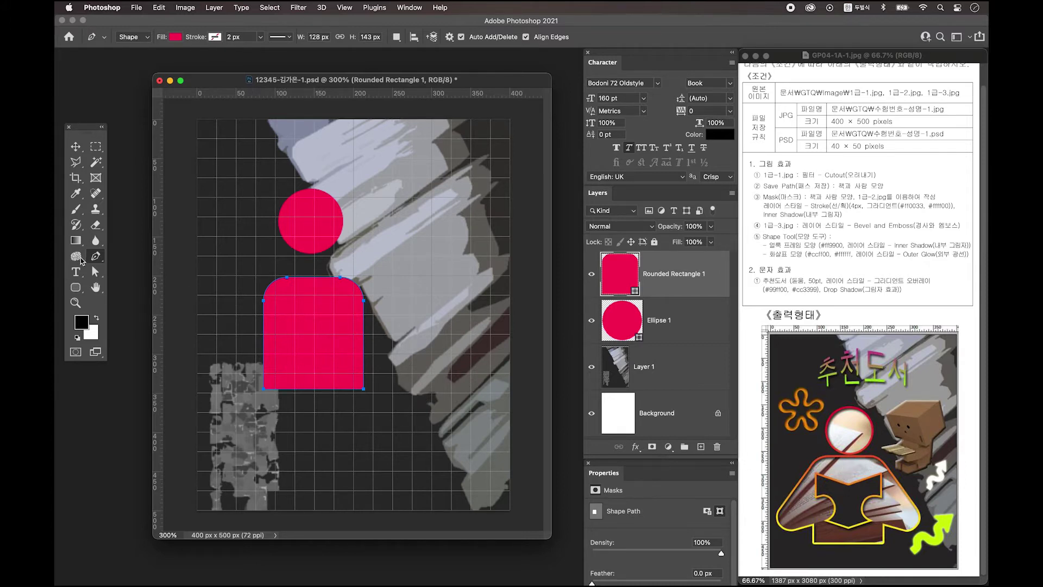
Draw a small rectangle cut-out inside the body and nudge it right and down
click(79, 289)
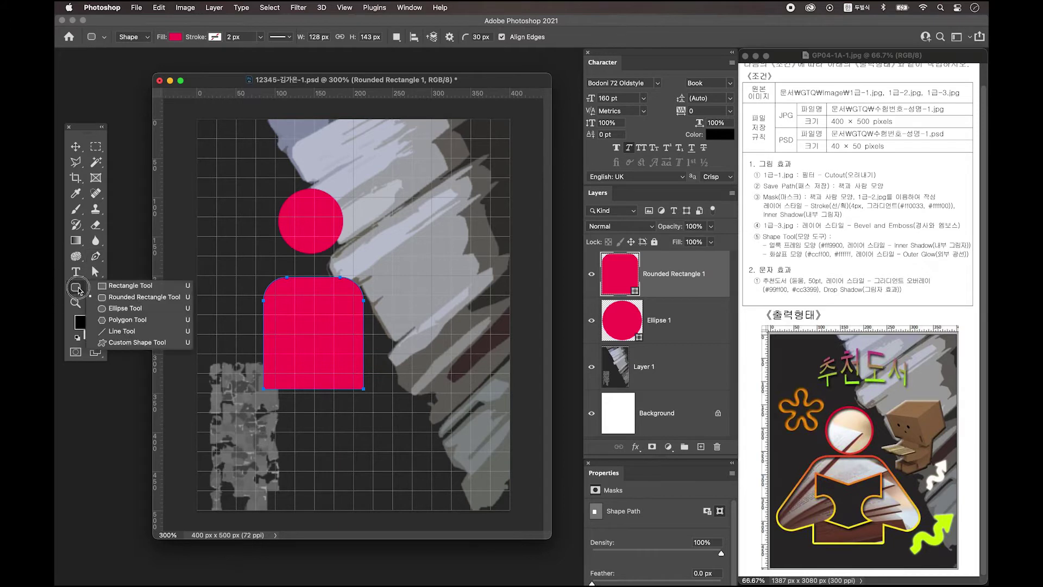
click(144, 287)
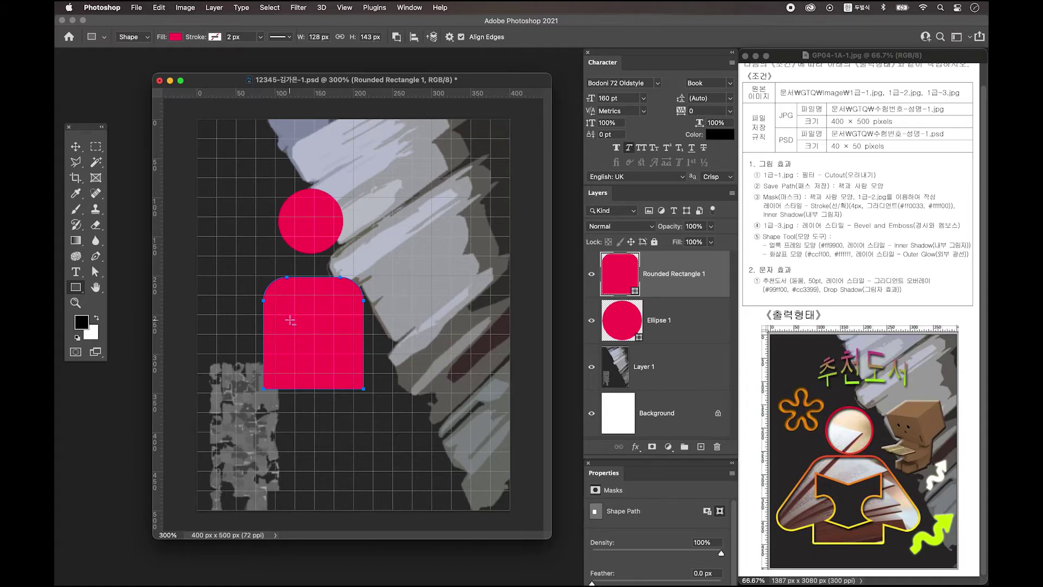
drag(291, 317, 308, 342)
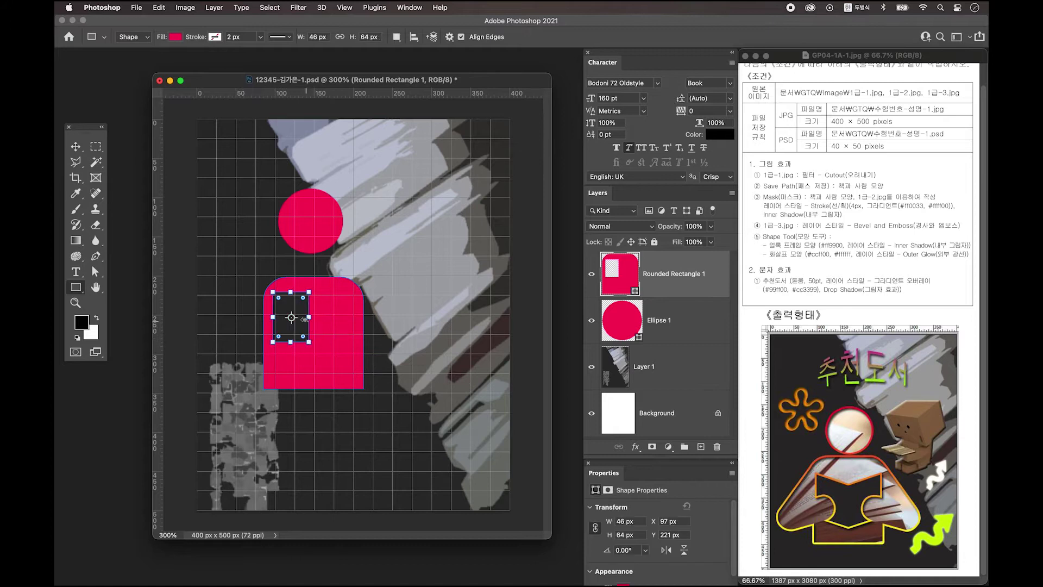
click(97, 274)
right_click(97, 273)
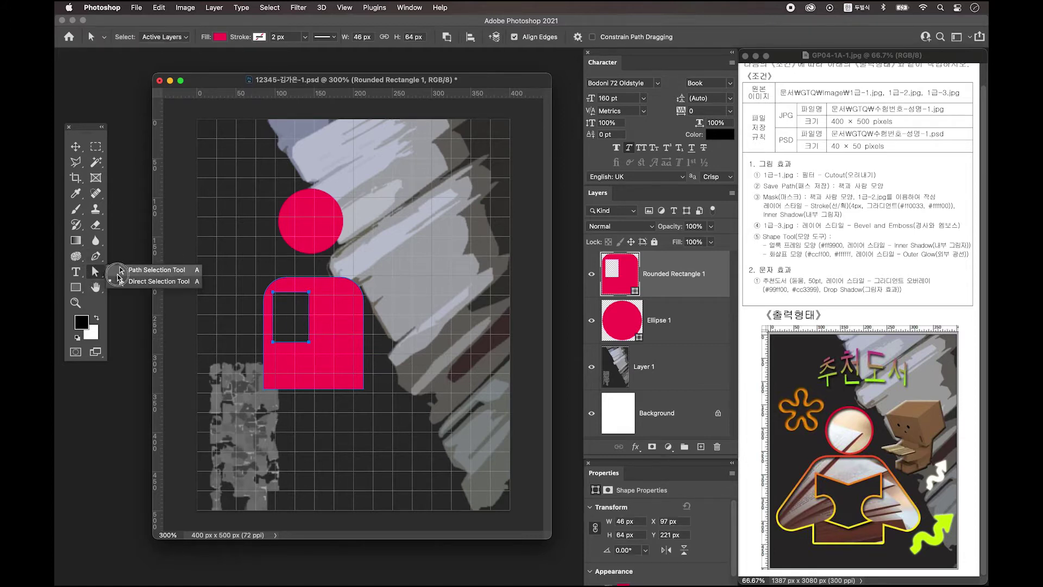
click(146, 272)
drag(309, 311, 318, 325)
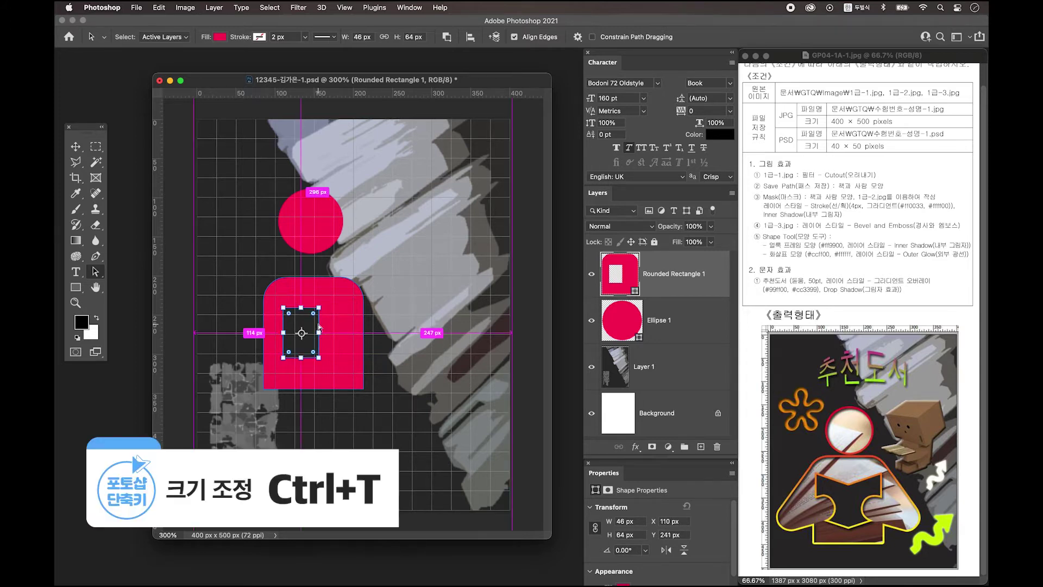
Skew the cut-out by pulling its right side down, then copy it 52 px to the right
key(super+t)
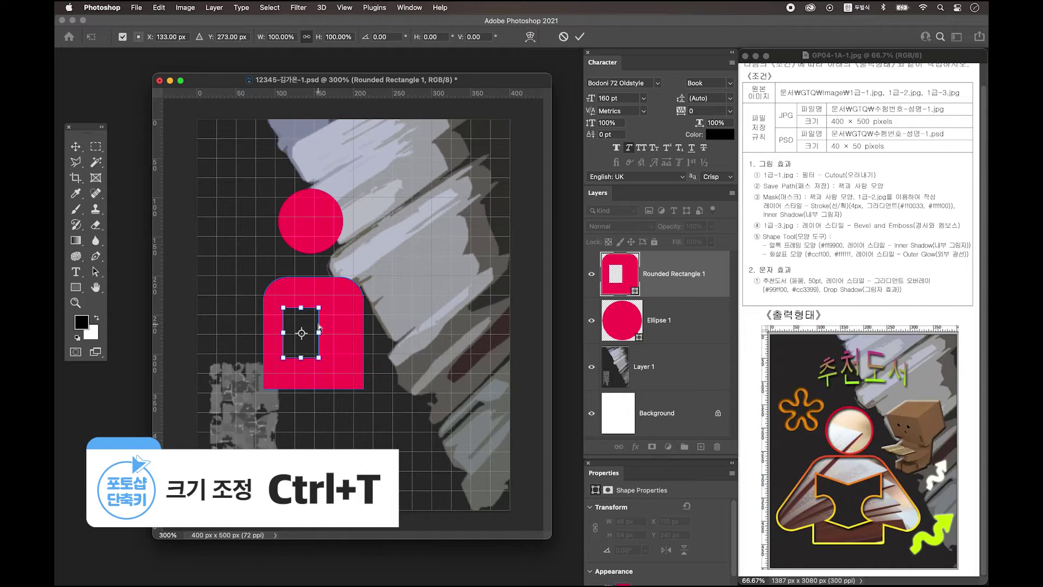
right_click(318, 325)
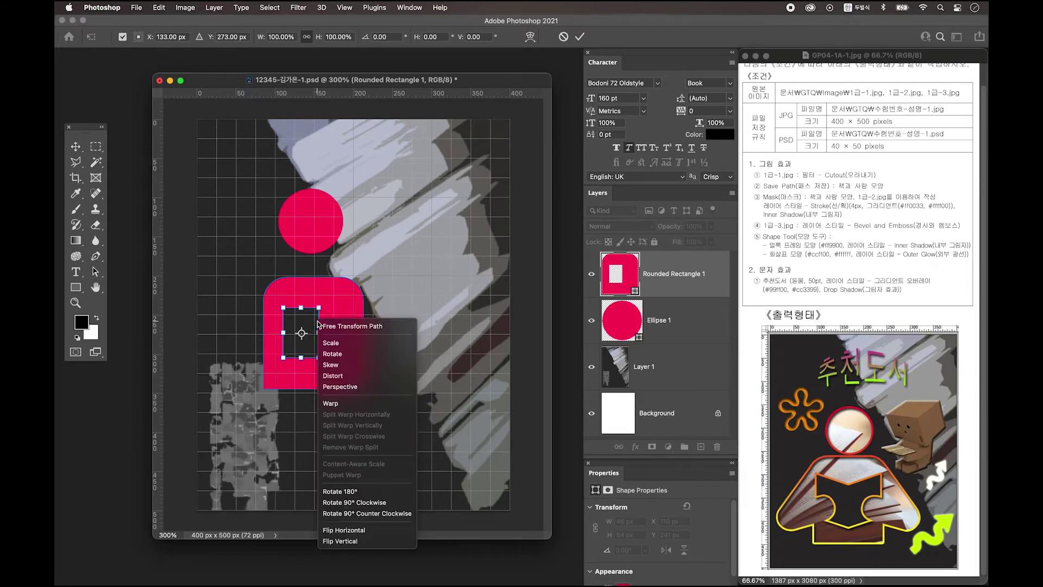
click(340, 364)
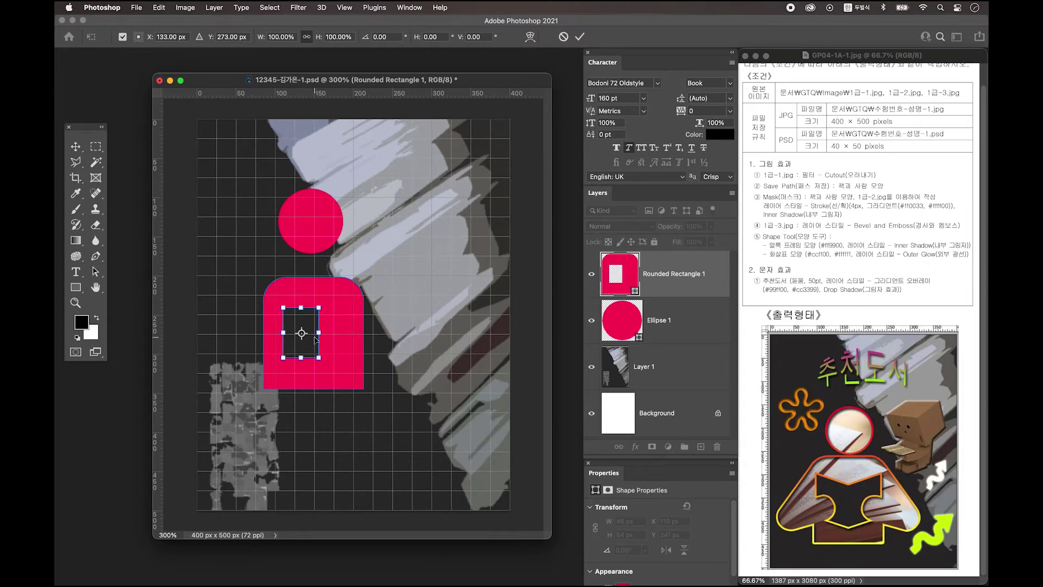
drag(319, 336, 320, 345)
key(Return)
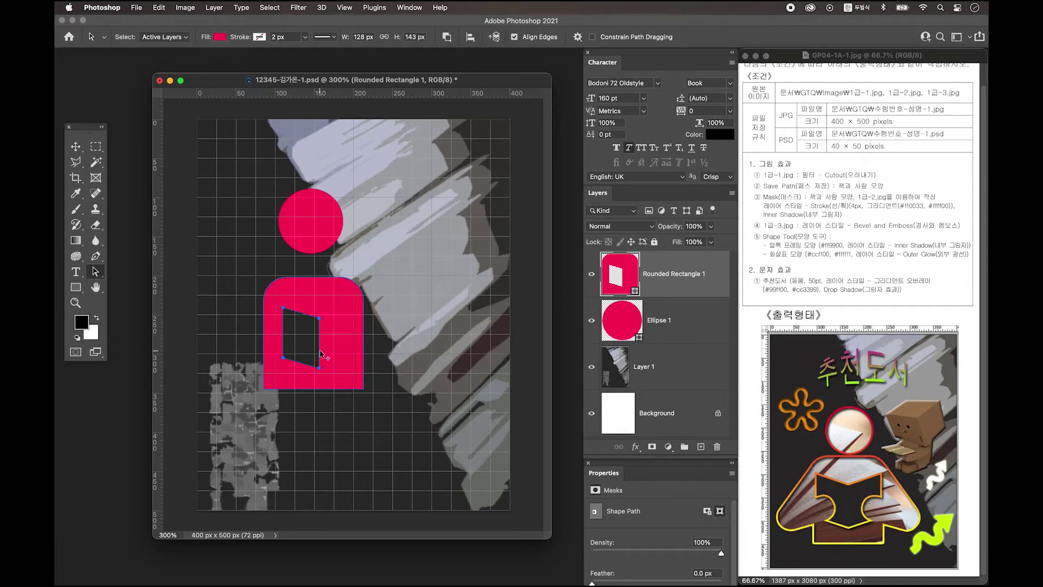
drag(320, 351, 361, 353)
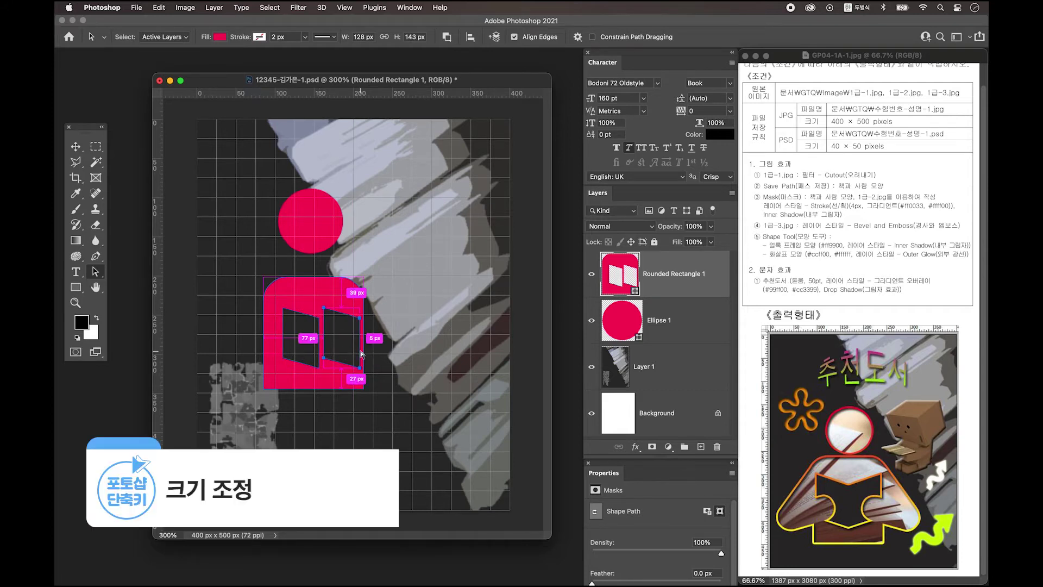
Flip the copied cut-out horizontally and shift it 7 px left to mirror the first page
key(super+t)
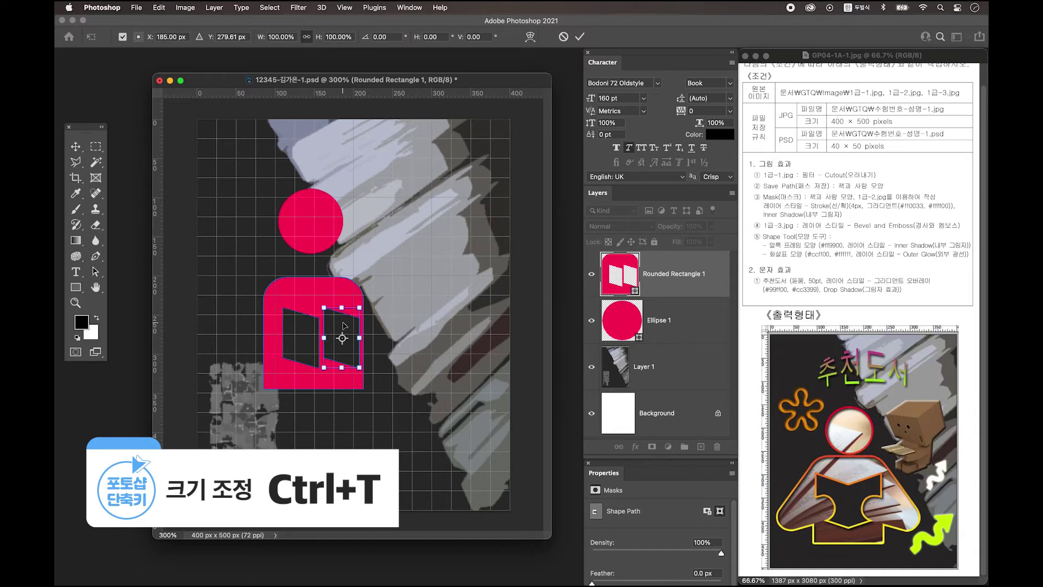
right_click(343, 325)
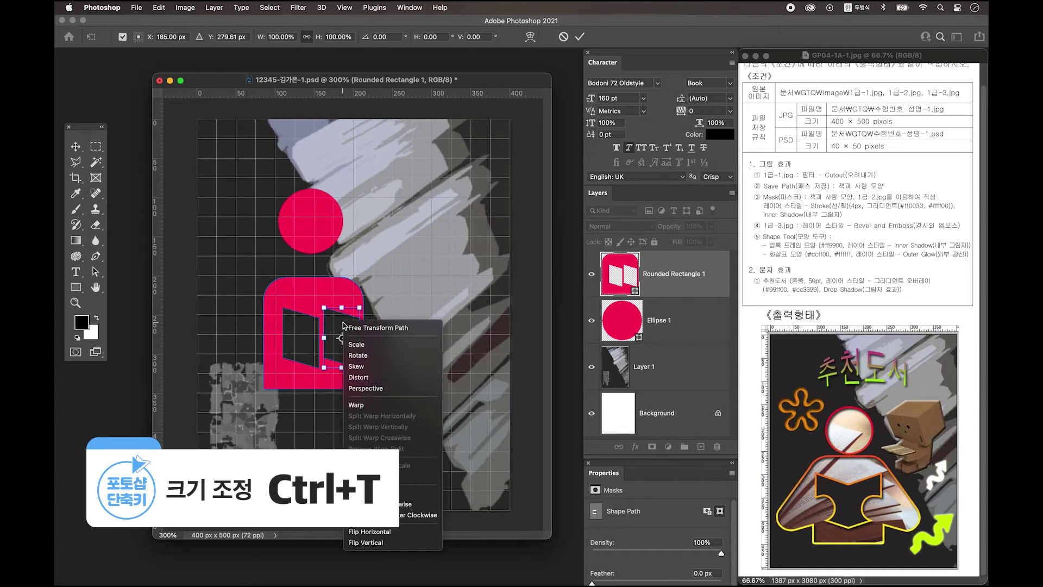
click(383, 535)
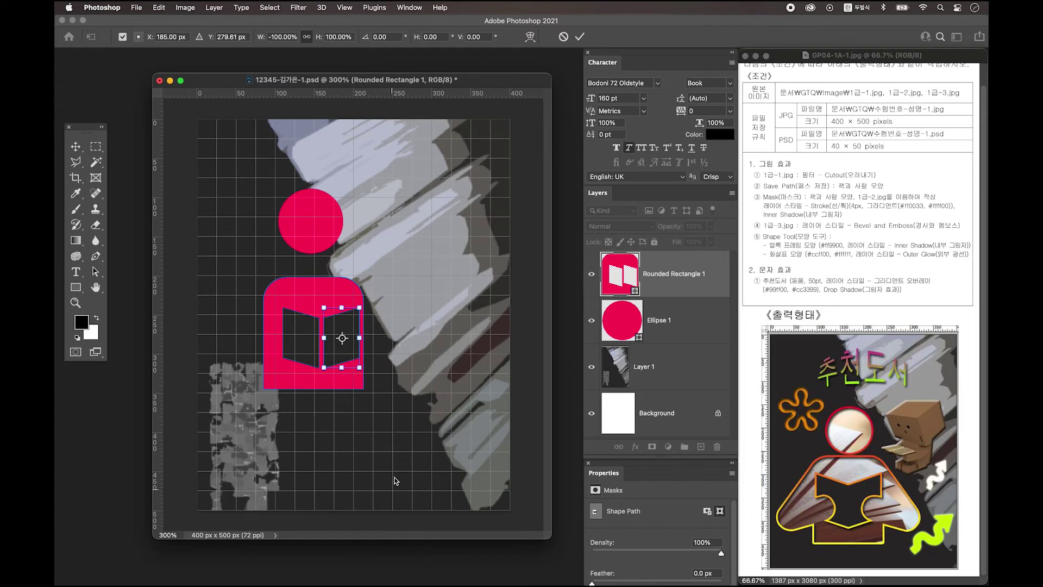
drag(330, 349, 324, 356)
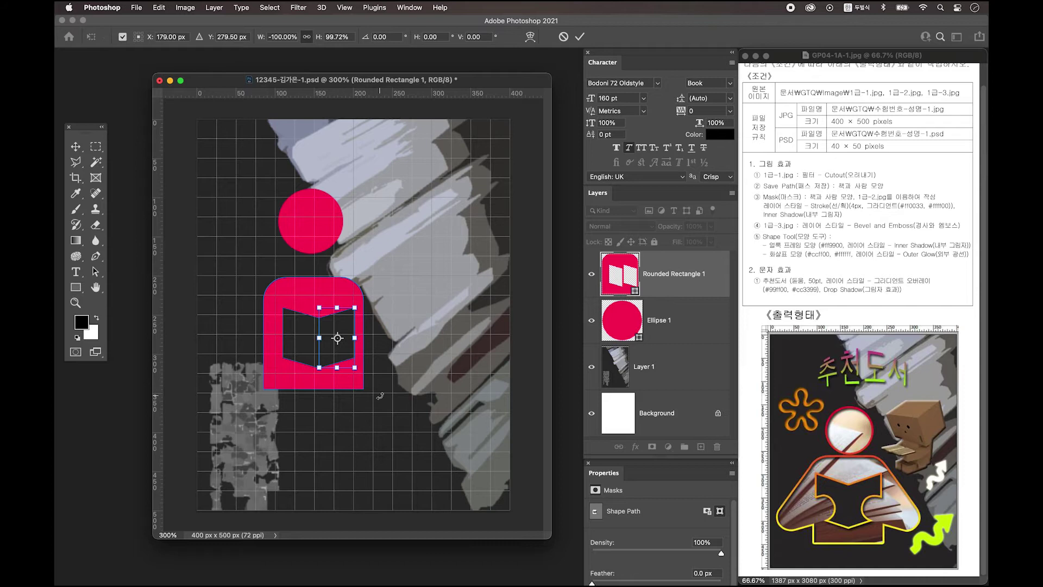
key(Return)
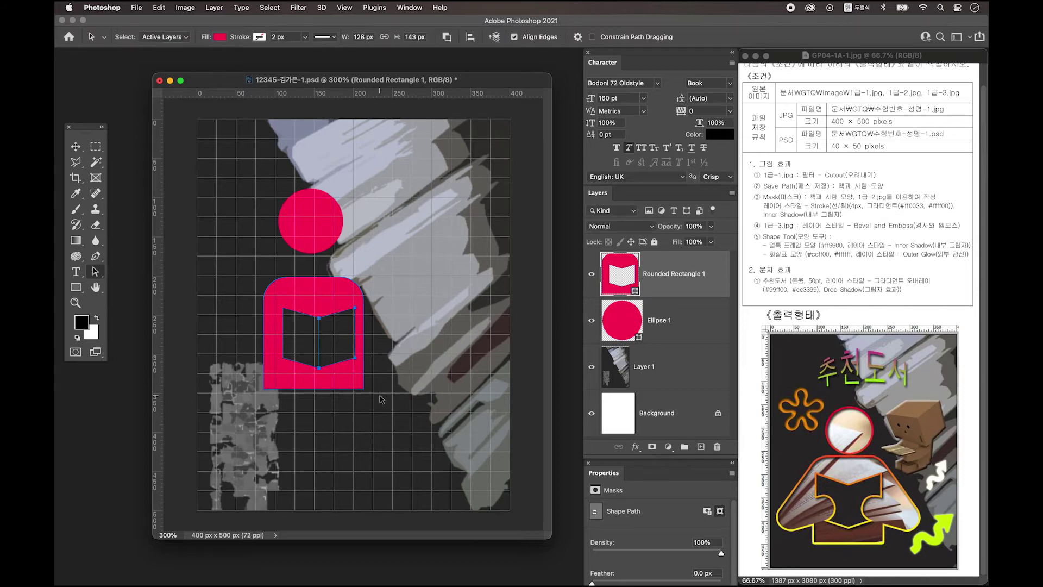
Select both page cut-outs and nudge them with arrow keys to centre the book in the torso
shift+click(303, 363)
key(Left)
key(Left)
key(Left)
key(Left)
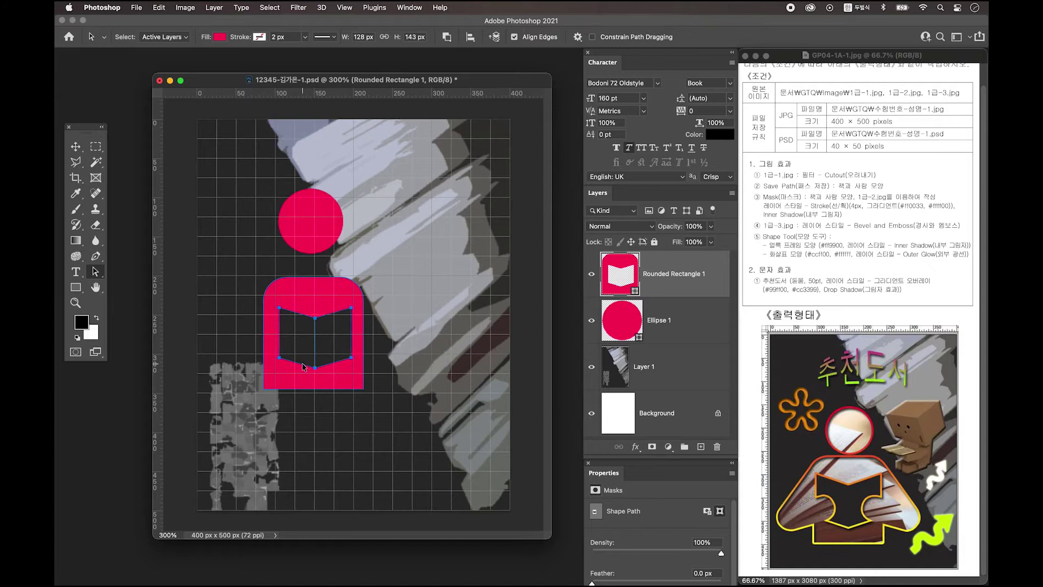
key(Right)
key(Right)
key(Right)
key(Down)
key(Down)
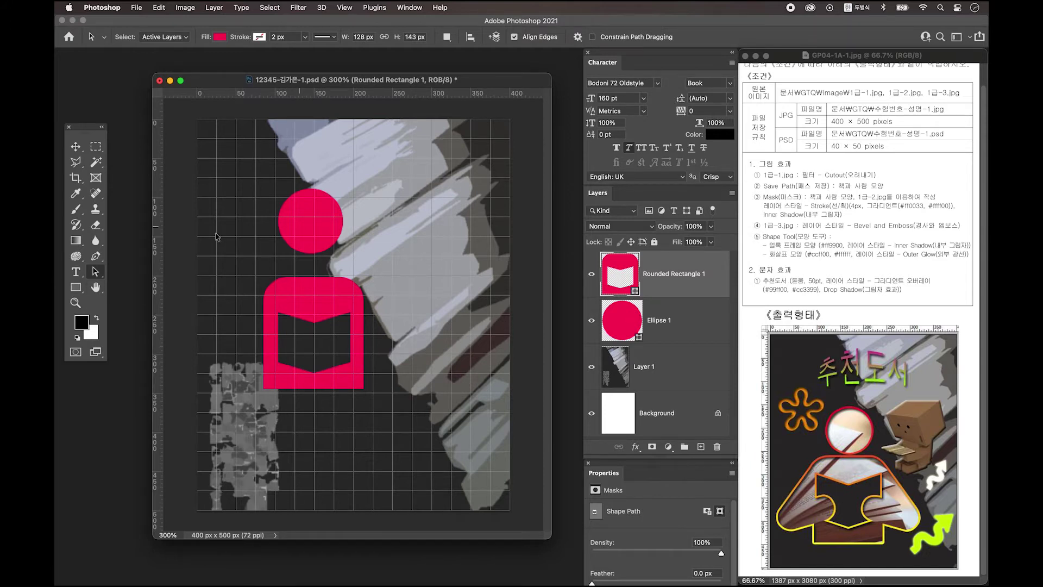
drag(75, 288, 119, 299)
Draw a rounded bar, rotate it about −111° and place it as an arm reaching to the book
drag(216, 283, 247, 367)
click(76, 146)
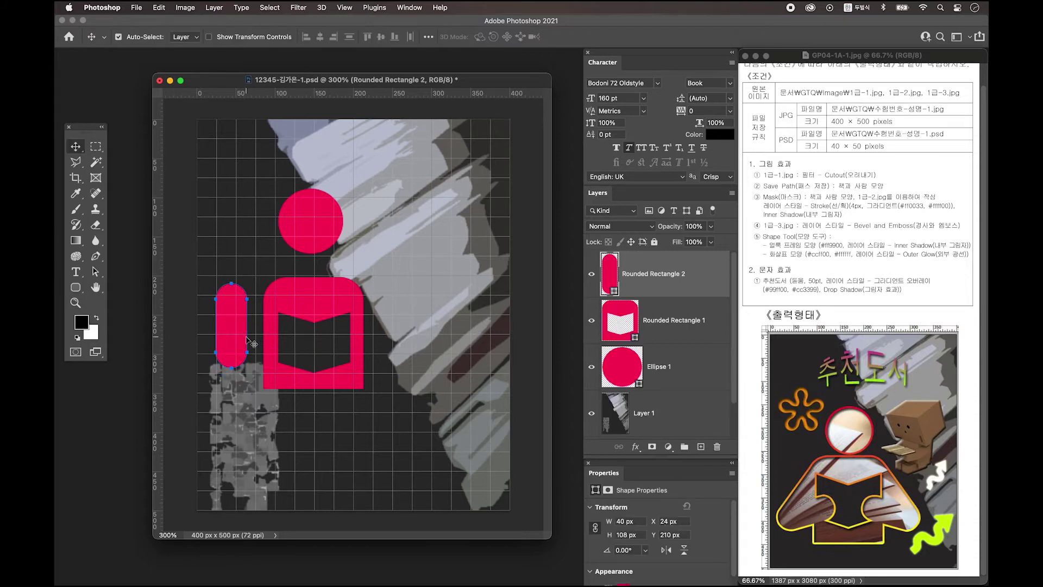
key(super+t)
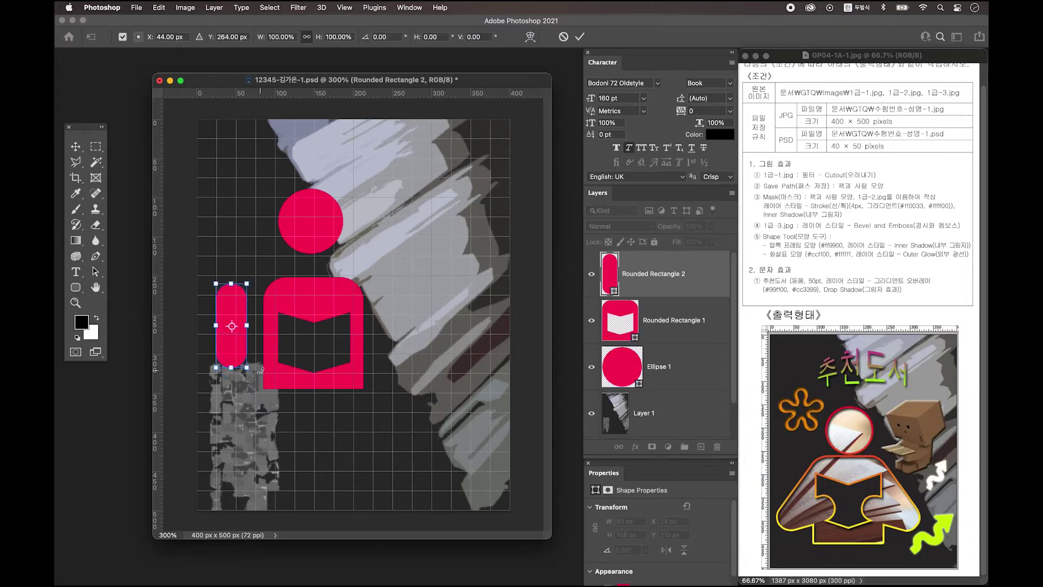
drag(264, 375, 274, 265)
drag(231, 333, 250, 361)
double_click(251, 359)
click(246, 364)
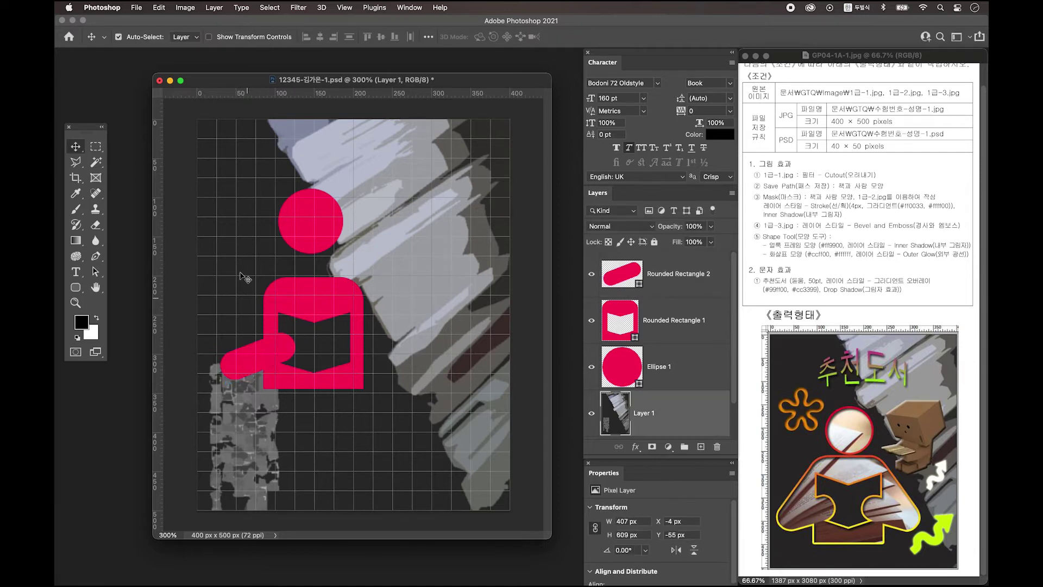
click(95, 256)
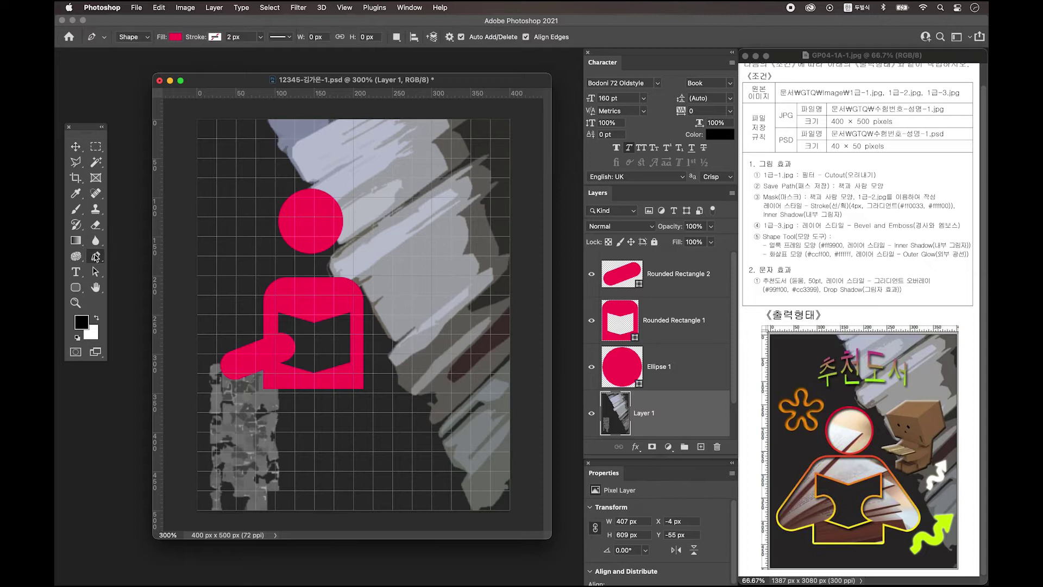
super+click(285, 345)
drag(278, 341, 326, 331)
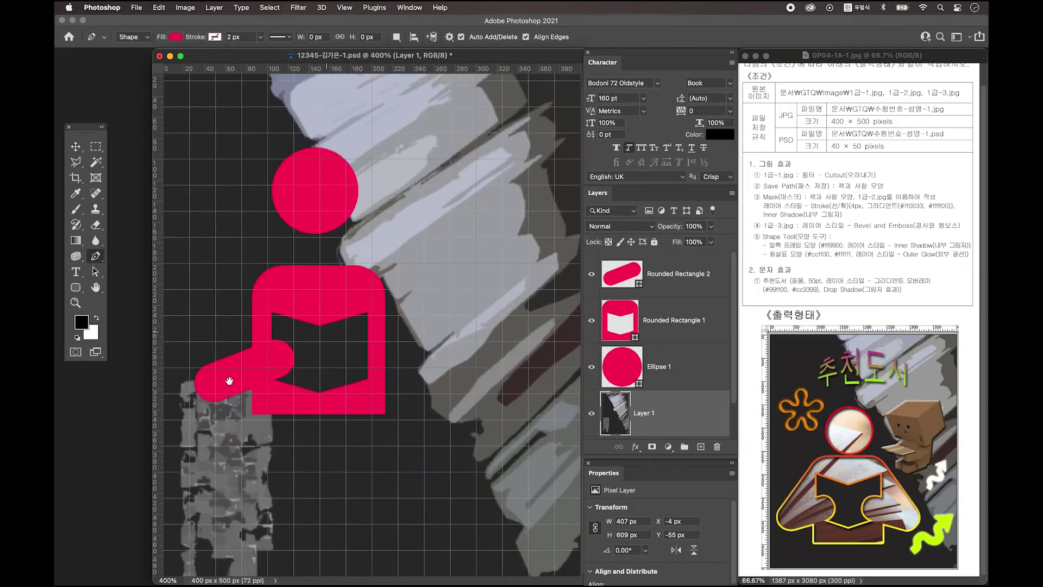
Draw a straight-edged pen triangle from the shoulder's top-left to the arm's left end and close it
click(262, 275)
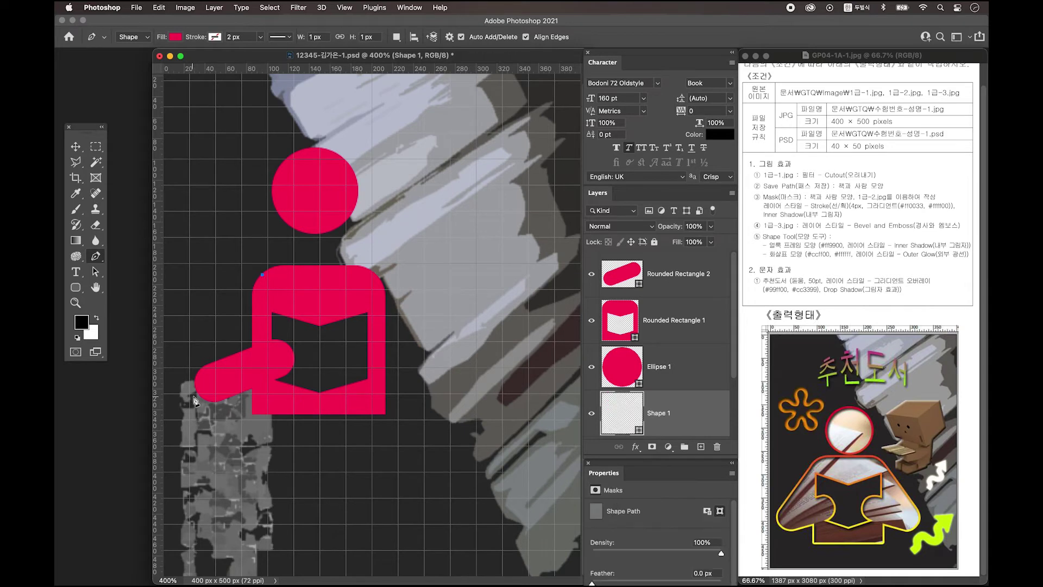
drag(196, 386, 196, 418)
key(super+z)
alt+click(195, 386)
click(258, 363)
click(262, 275)
Zoom into the shoulder corner and move Shape 1's top anchor left onto the shoulder edge
drag(243, 264, 338, 332)
click(97, 272)
drag(97, 272, 128, 282)
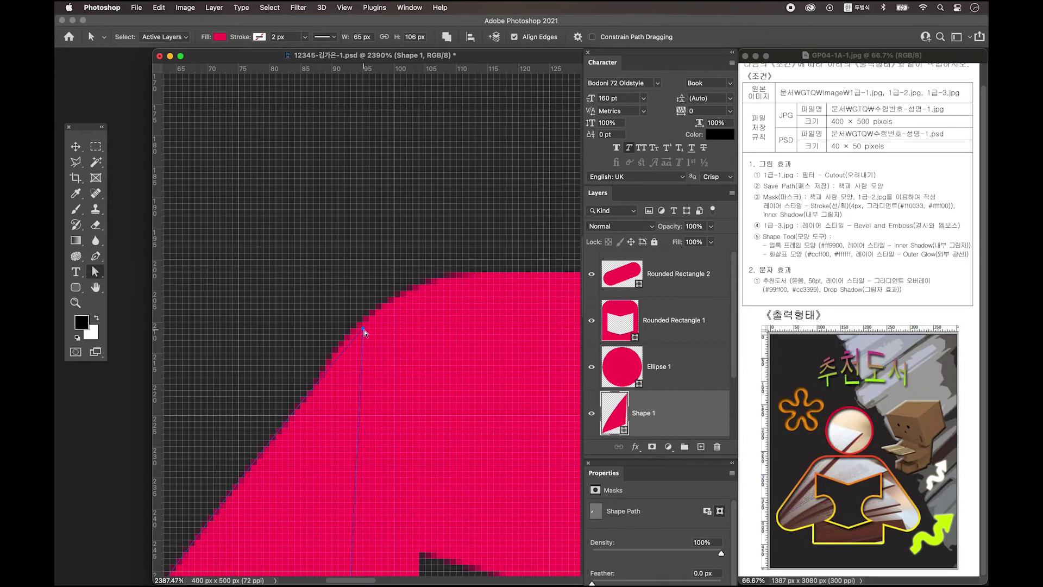
click(363, 328)
drag(363, 328, 355, 328)
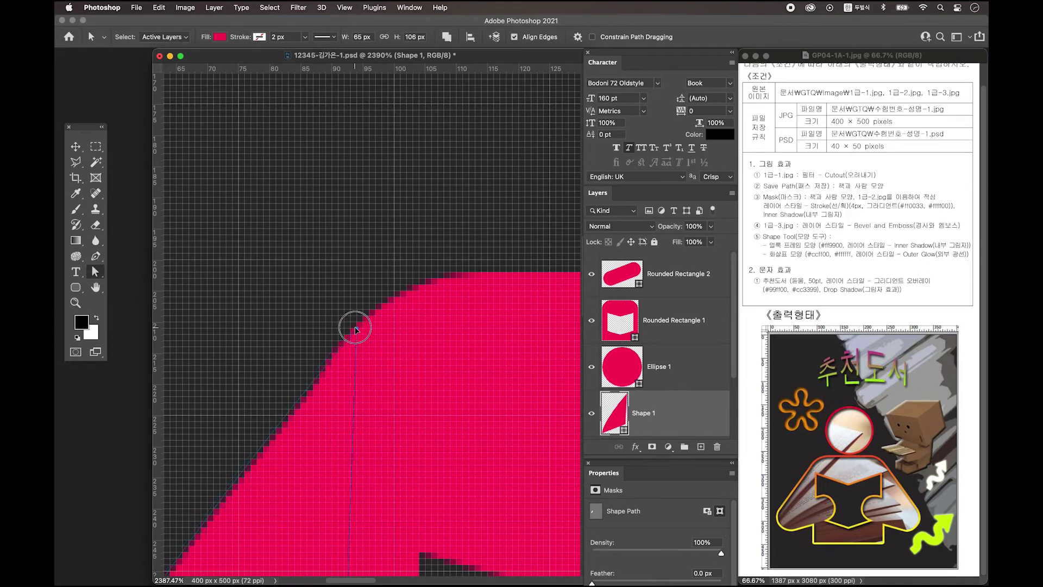
Zoom back out and toggle the Rounded Rectangle 2 arm bar's visibility to check the shoulder piece
key(super+minus)
key(super+minus)
key(super+minus)
key(super+minus)
key(super+plus)
key(super+plus)
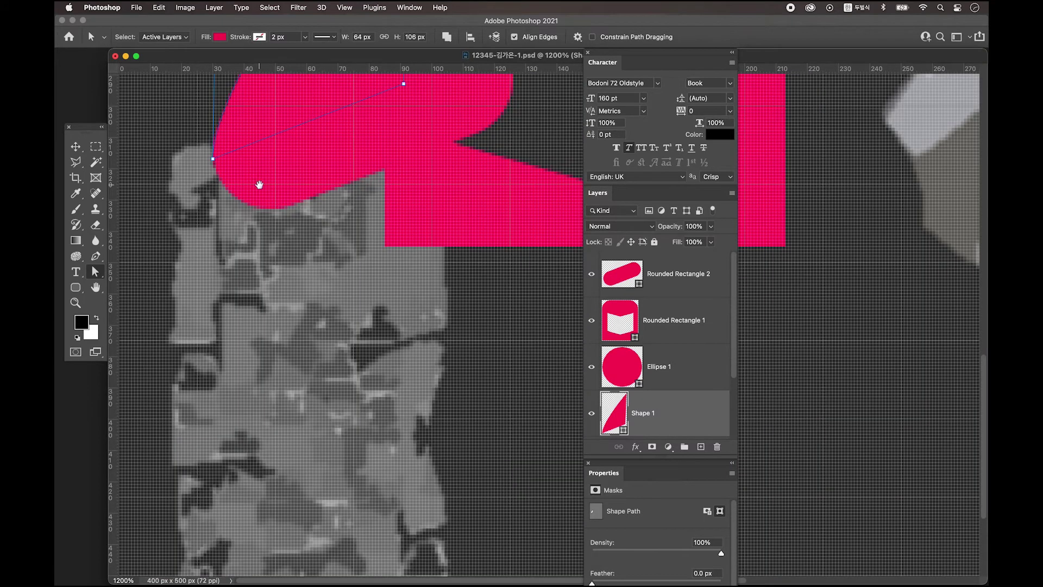
key(super+minus)
key(super+minus)
key(super+minus)
key(super+minus)
key(super+minus)
click(622, 274)
click(592, 276)
click(592, 276)
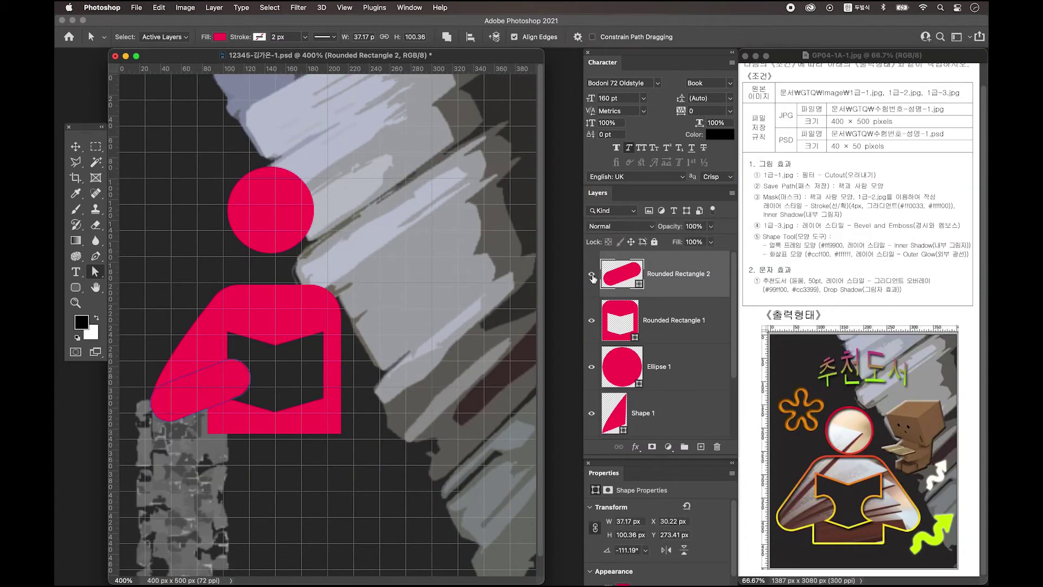
Drag Shape 1 to the top of the layer stack and select it together with the arm bar
click(688, 419)
drag(686, 423, 687, 273)
click(592, 275)
click(592, 275)
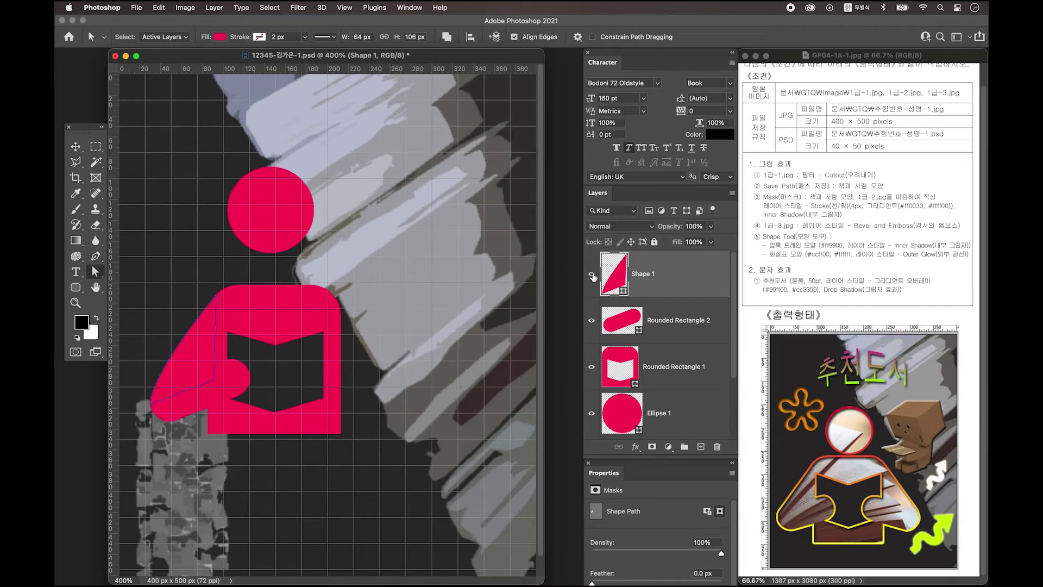
shift+click(674, 323)
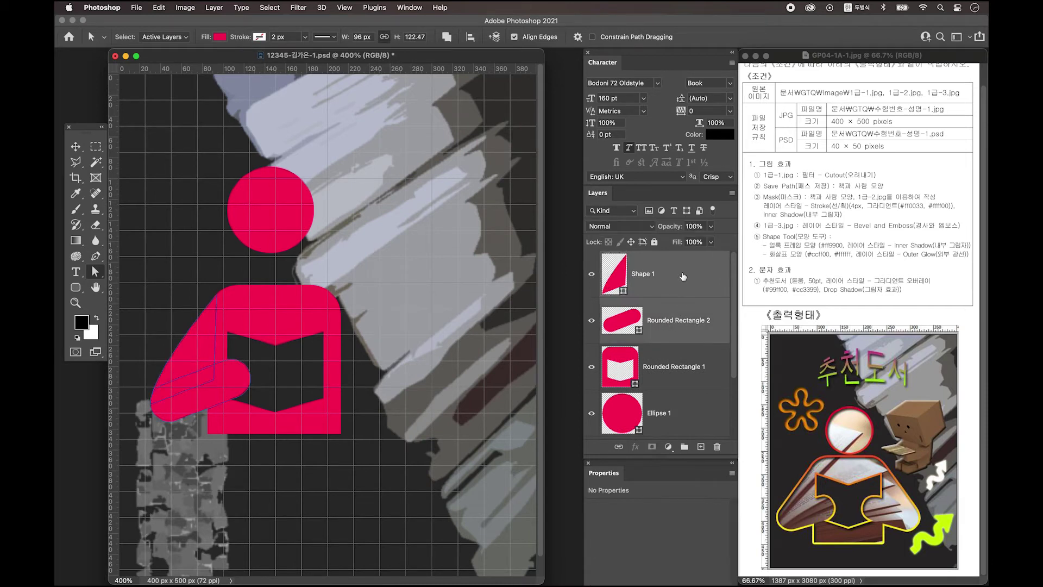
Merge Shape 1 and the arm bar with Merge Shapes, then apply Merge Shape Components
right_click(683, 277)
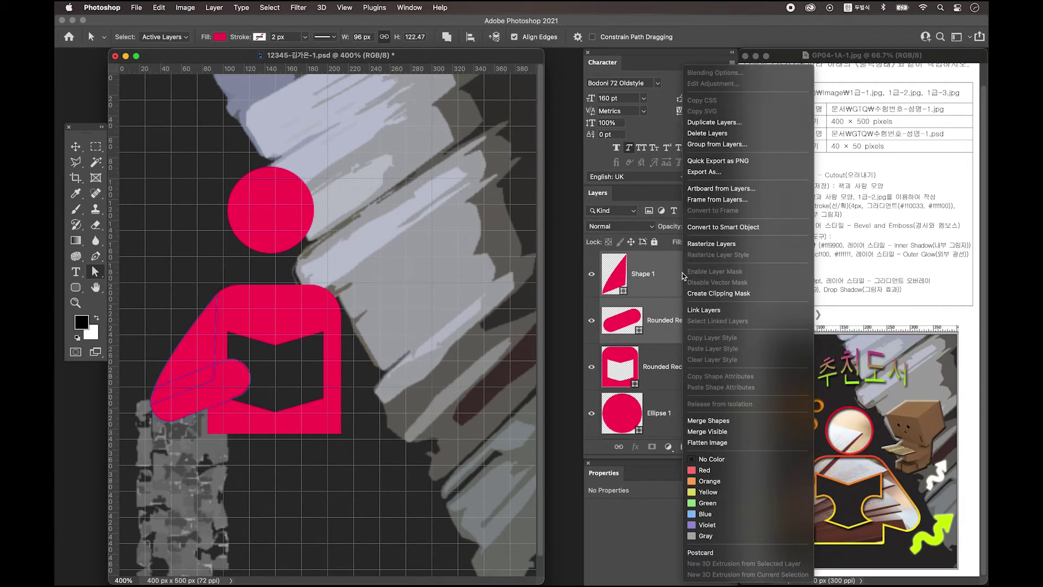
click(717, 421)
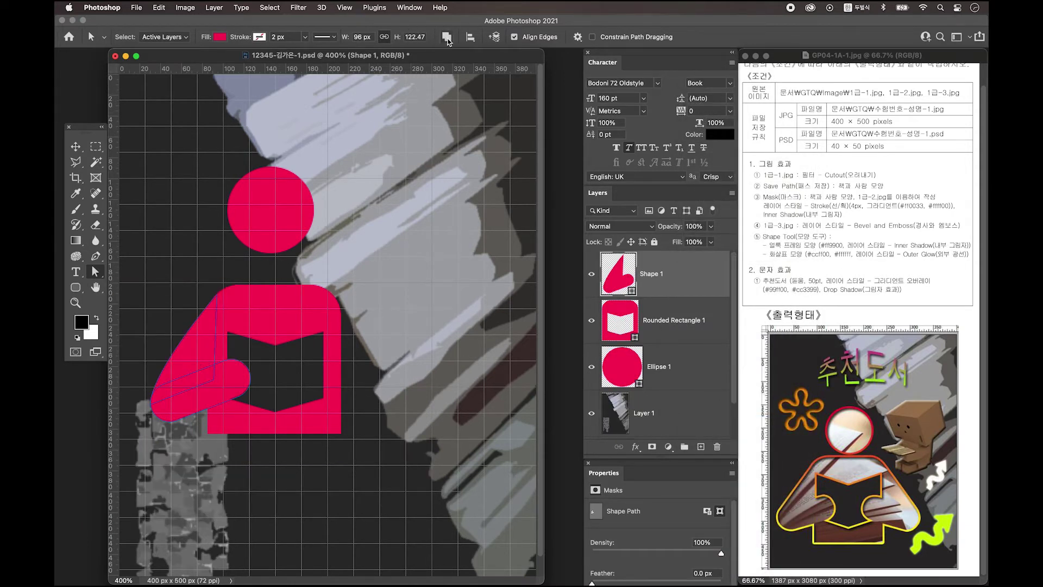
click(446, 38)
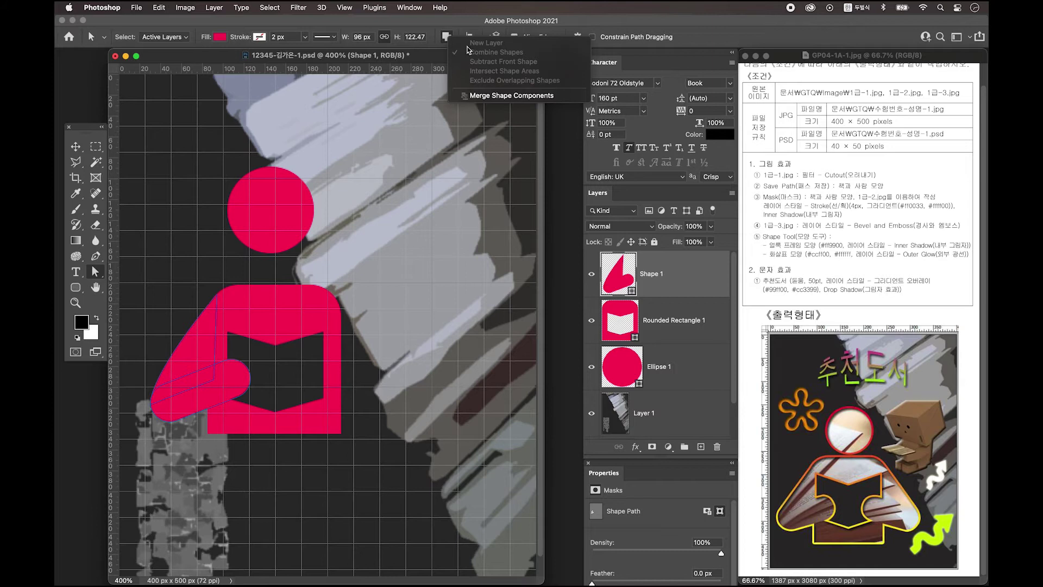
click(487, 98)
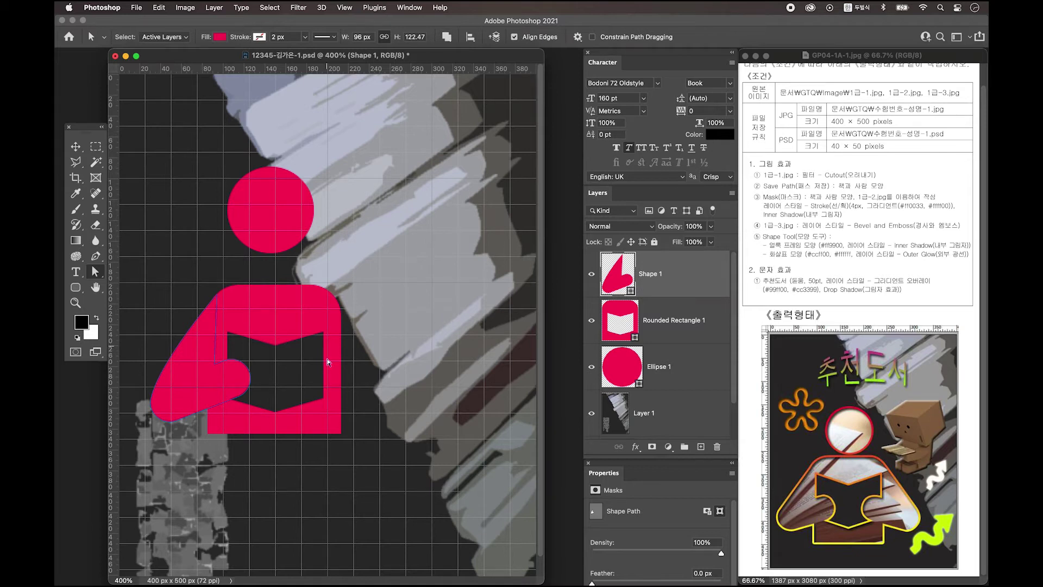
click(76, 147)
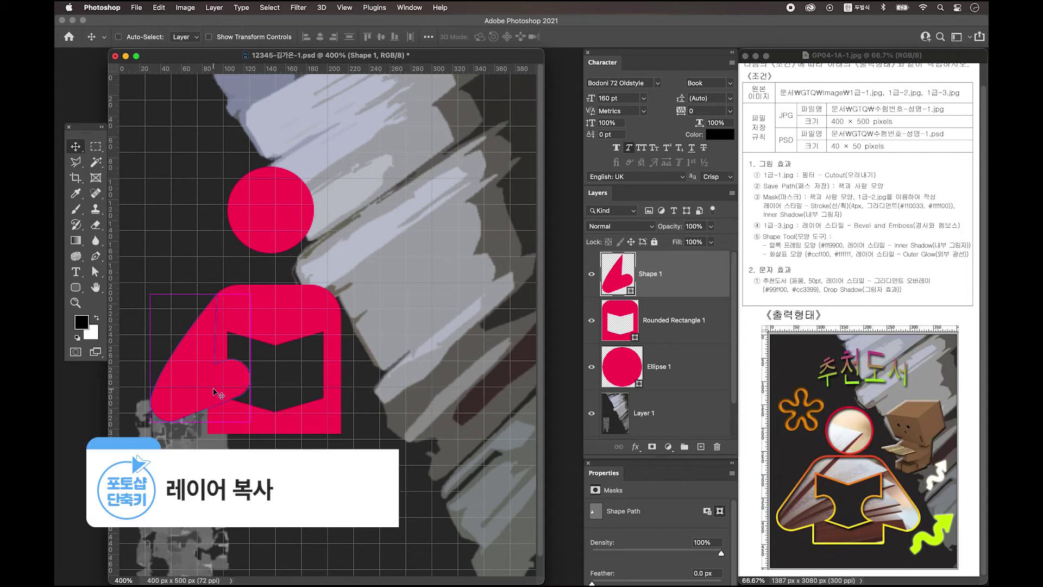
Duplicate the merged arm, flip the copy horizontally and move it to the body's right side
key(ctrl+j)
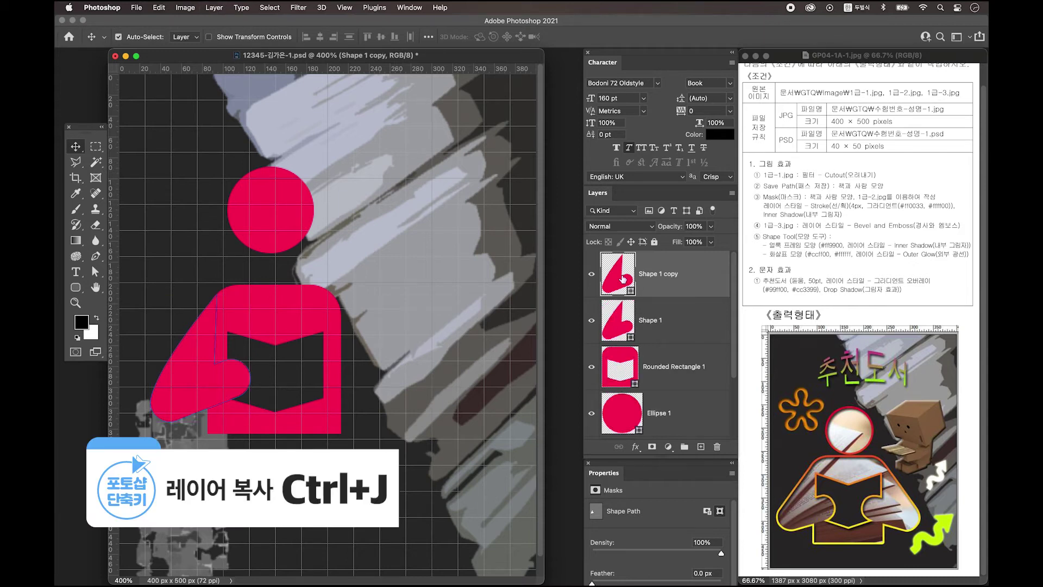
key(ctrl+t)
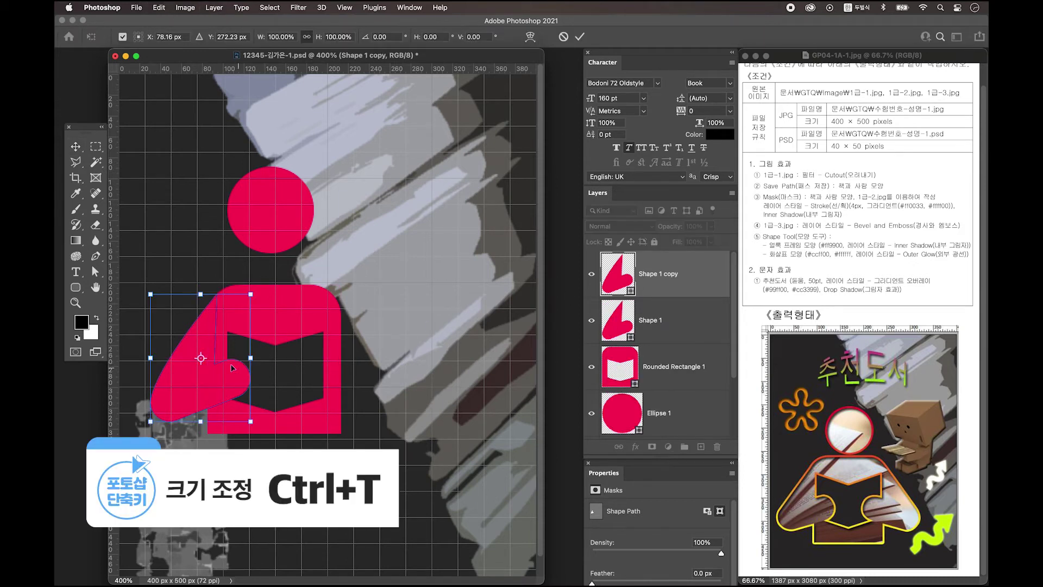
right_click(200, 353)
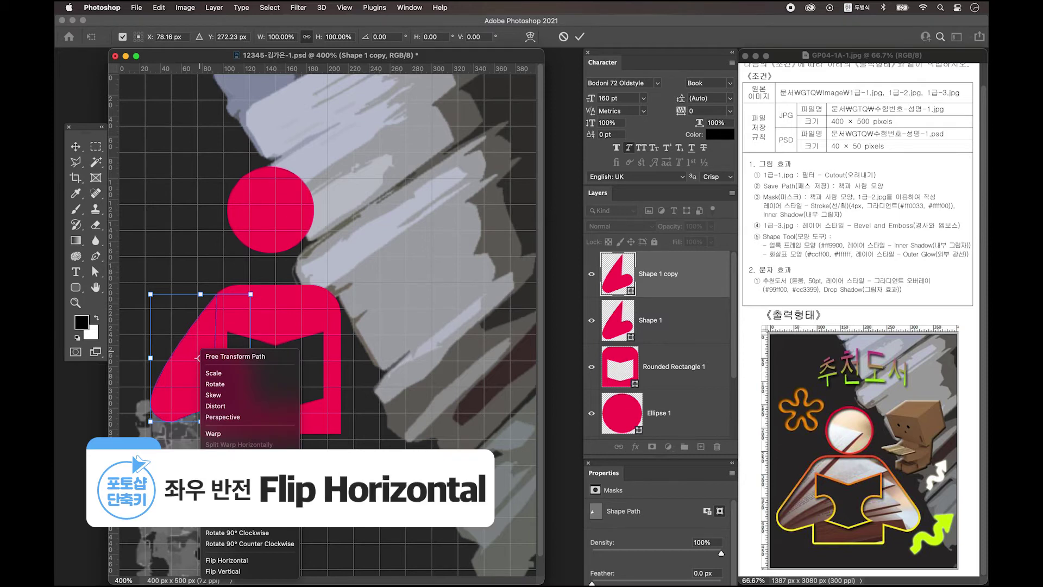
click(243, 566)
drag(224, 382, 370, 383)
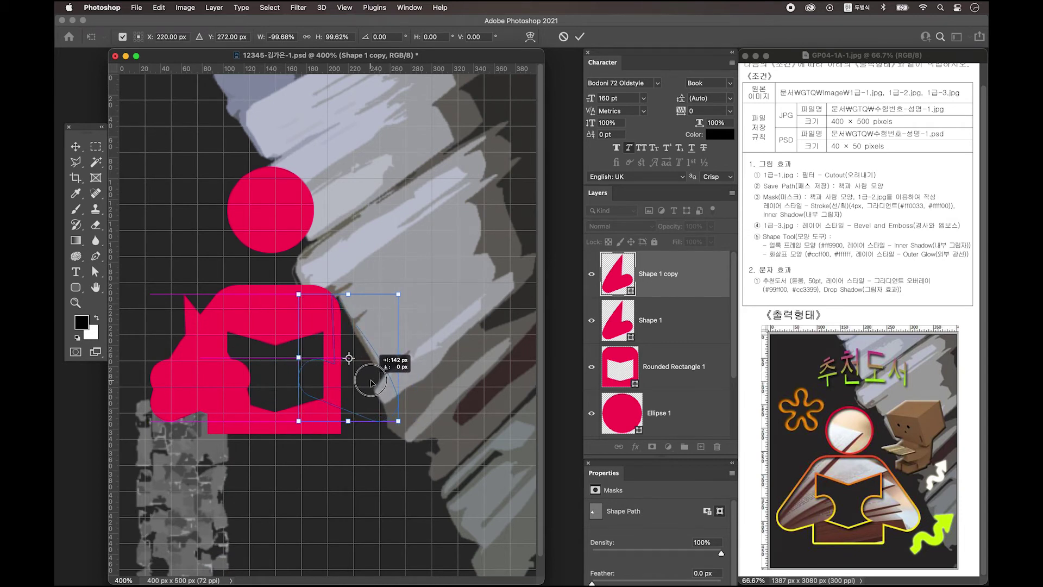
drag(370, 383, 370, 383)
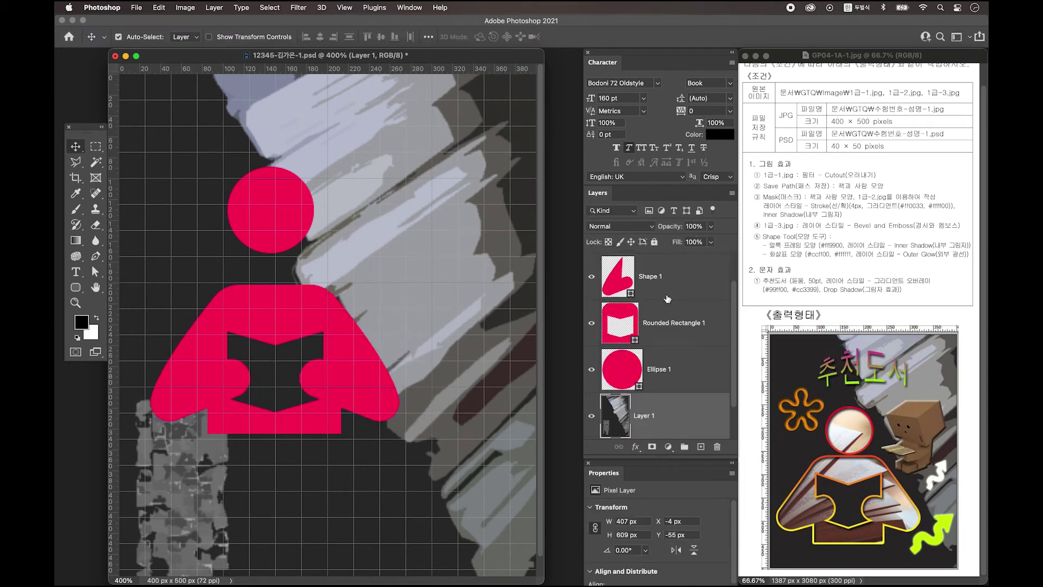
Select Shape 1 copy, Shape 1 and Rounded Rectangle 1 and merge them with Merge Shapes
click(665, 281)
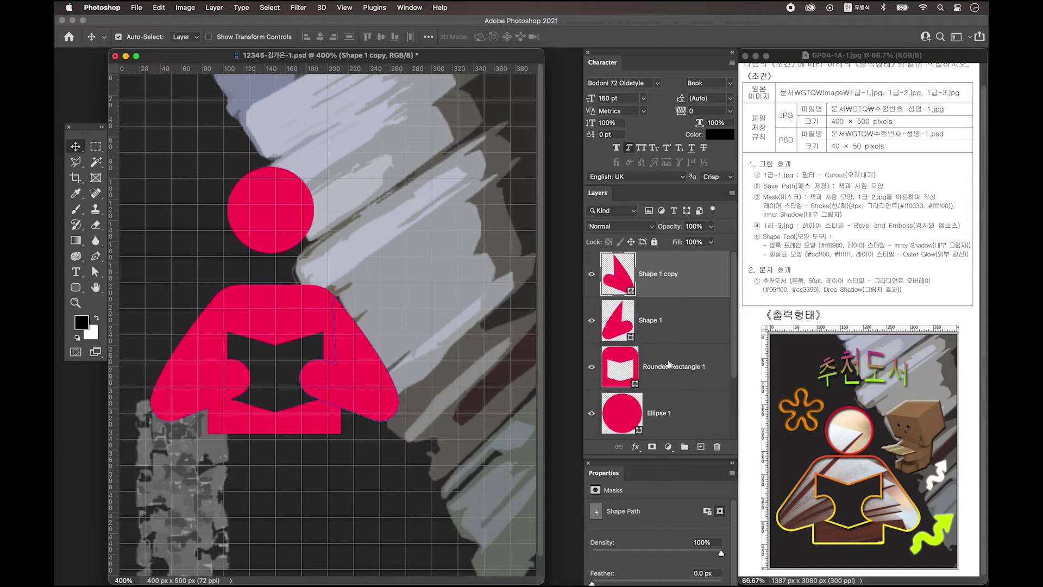
shift+click(671, 366)
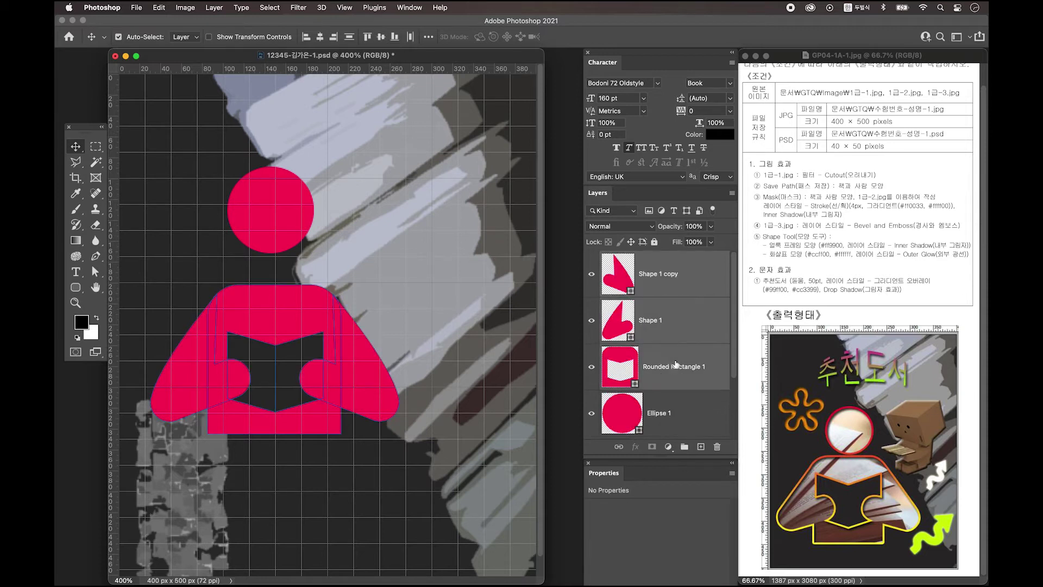
right_click(680, 274)
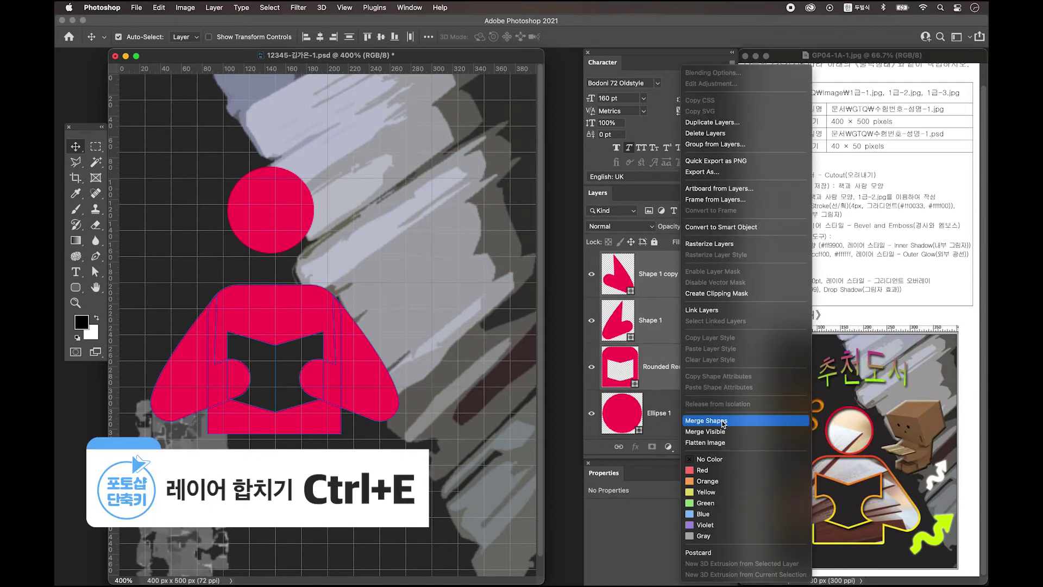
click(723, 421)
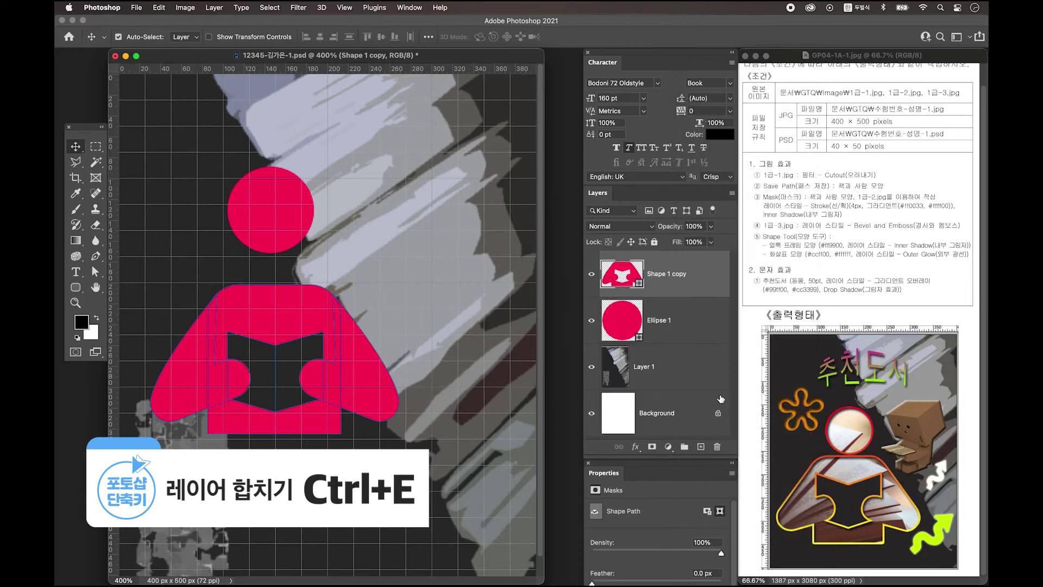
click(75, 287)
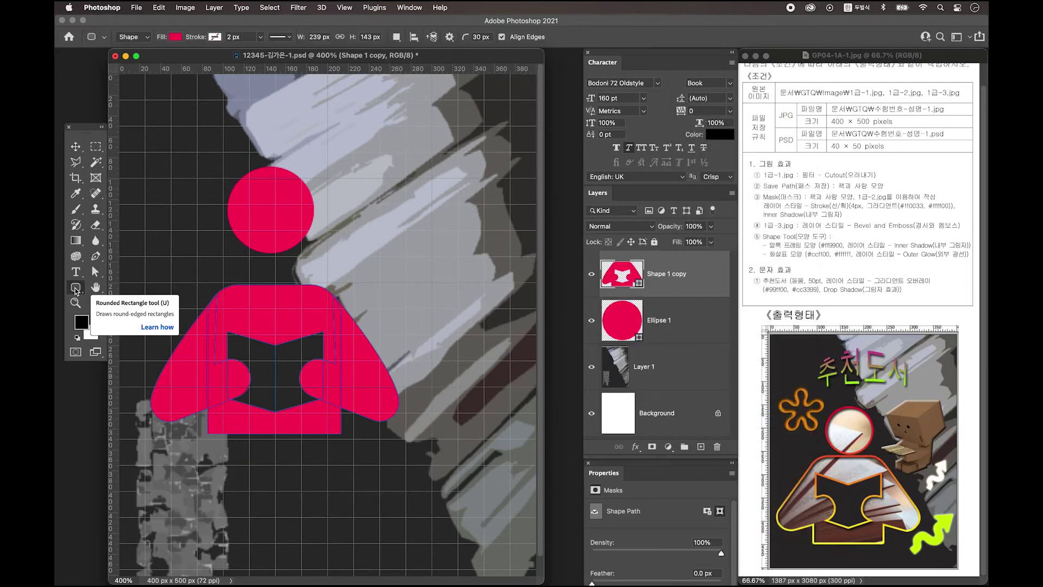
Merge Shape 1 copy's components, then lower the body and enlarge it to about 122%
click(397, 38)
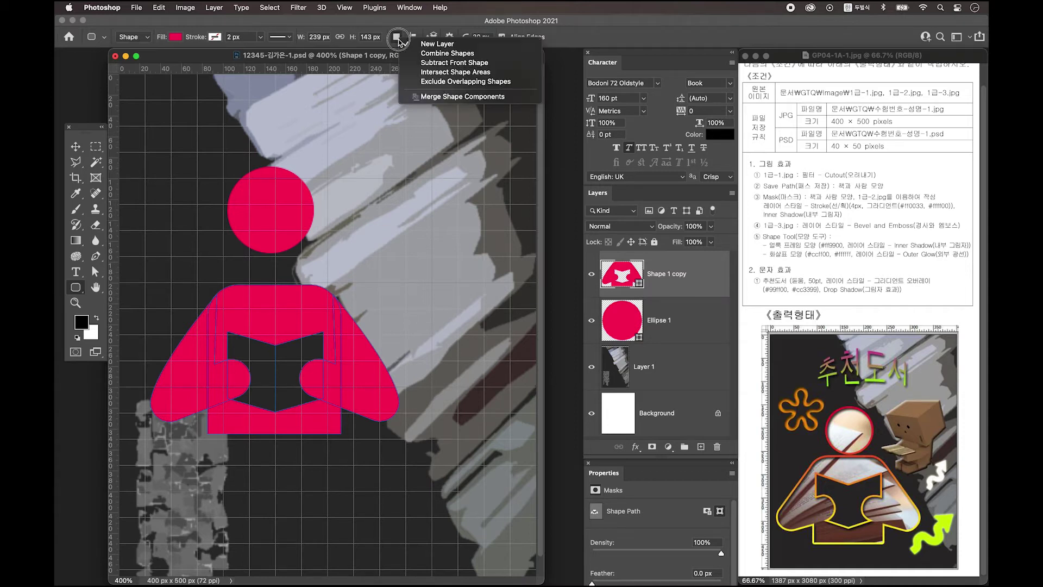
click(448, 97)
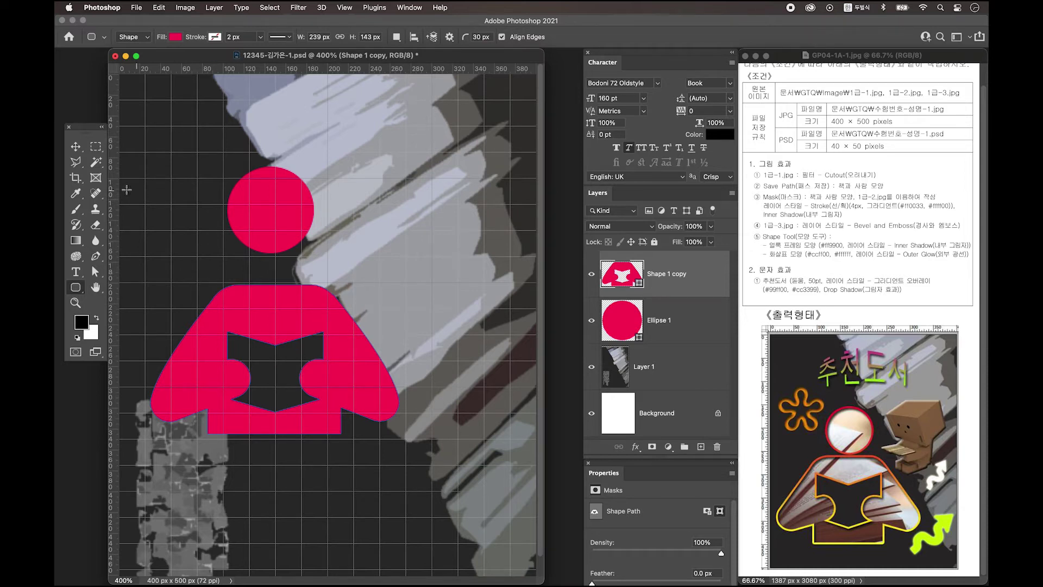
click(76, 146)
drag(355, 369, 349, 480)
key(ctrl+t)
drag(391, 391, 449, 359)
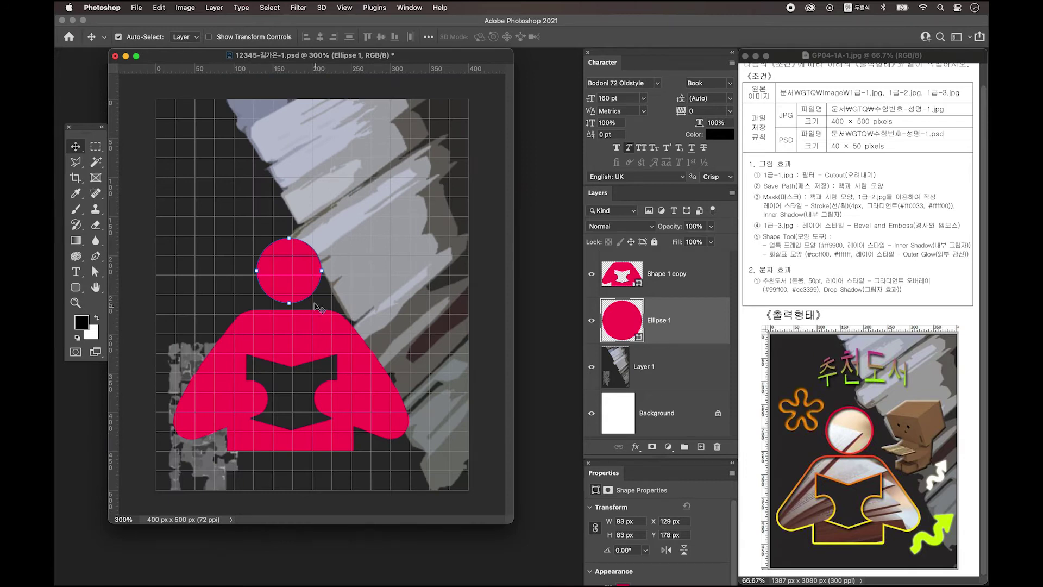
Select the Ellipse 1 head with the Shape 1 copy body and merge them into one shape
click(685, 279)
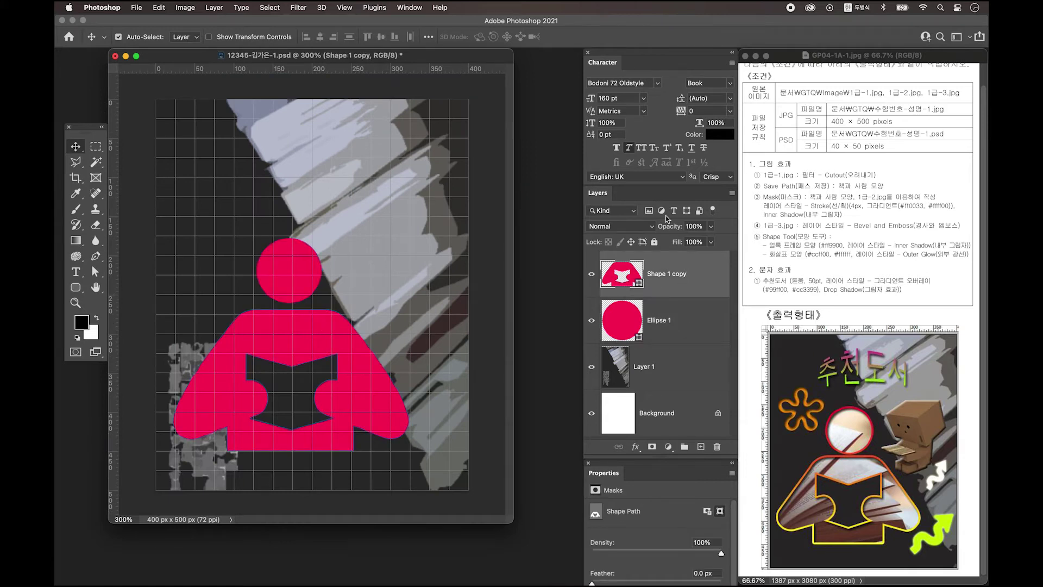
click(684, 285)
click(689, 315)
shift+click(684, 275)
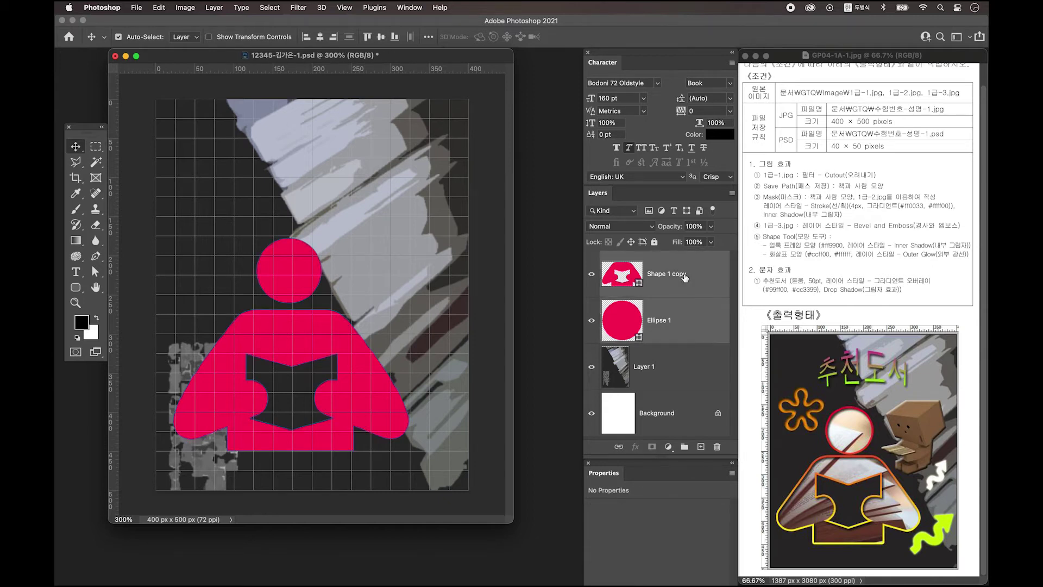
right_click(688, 273)
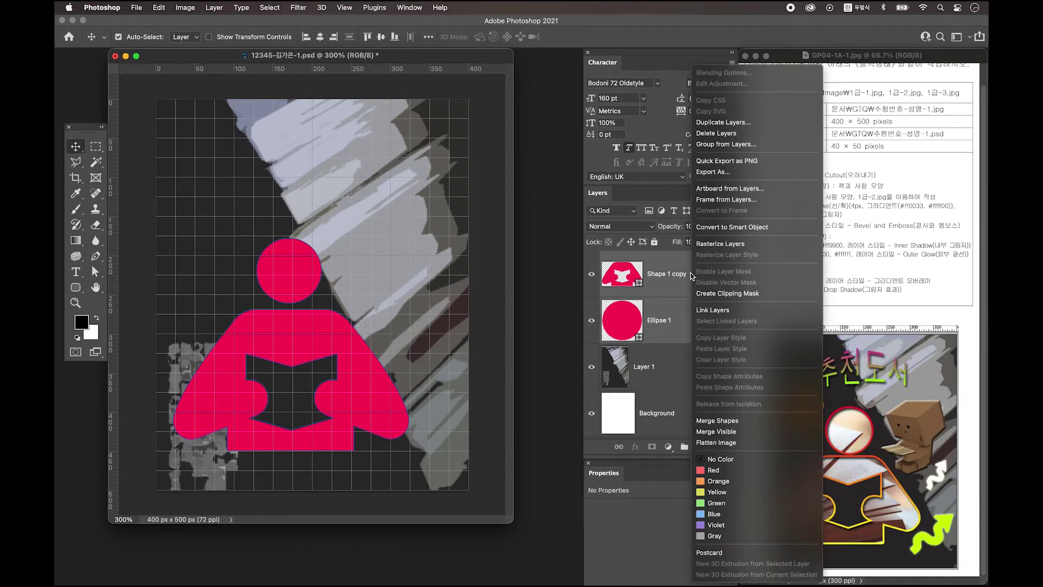
click(717, 420)
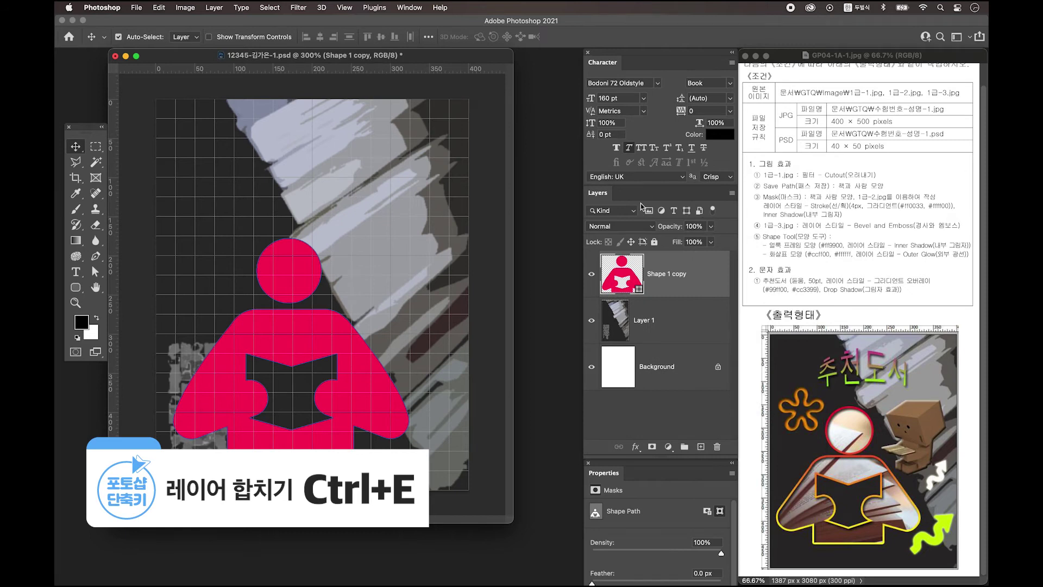
Show the Paths panel and save the figure's outline as the path '책과 사람 모양'
click(411, 8)
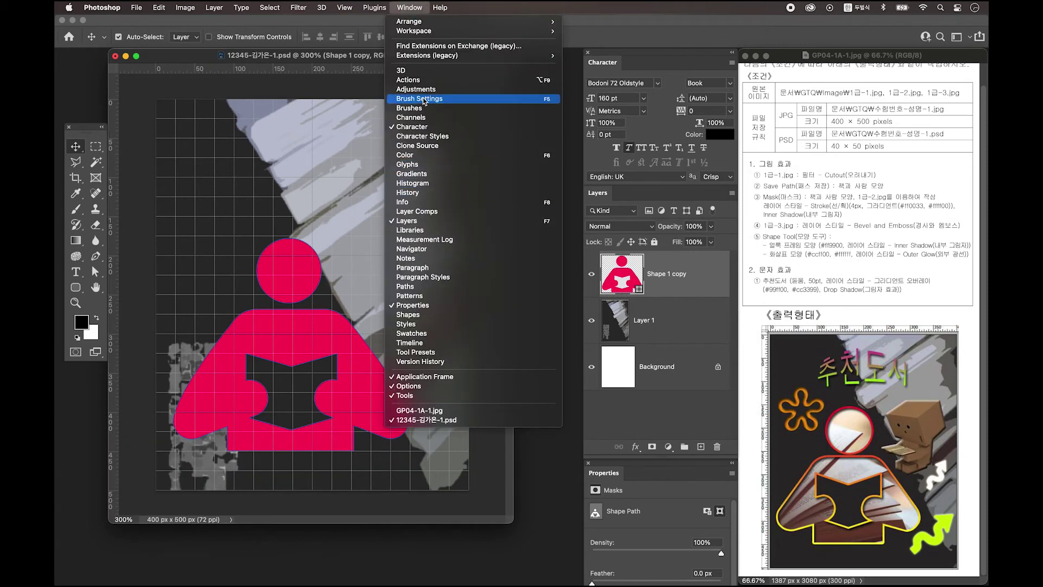
click(429, 286)
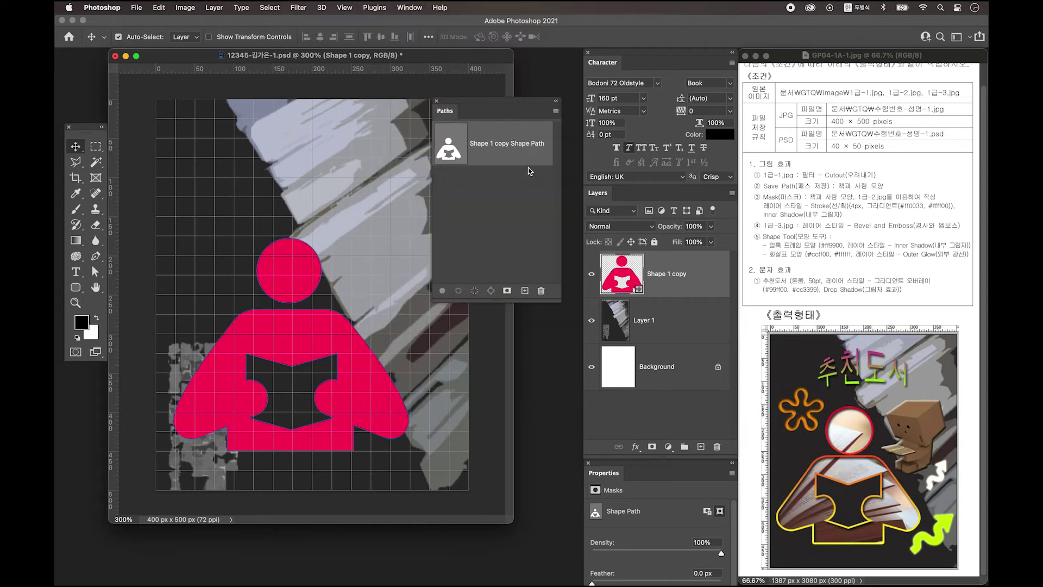
click(556, 113)
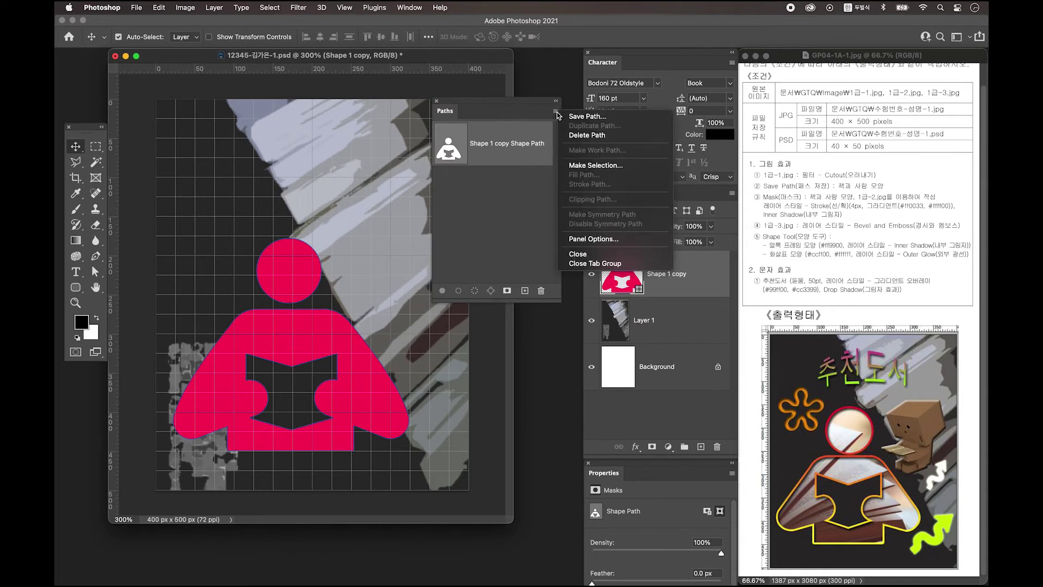
click(576, 116)
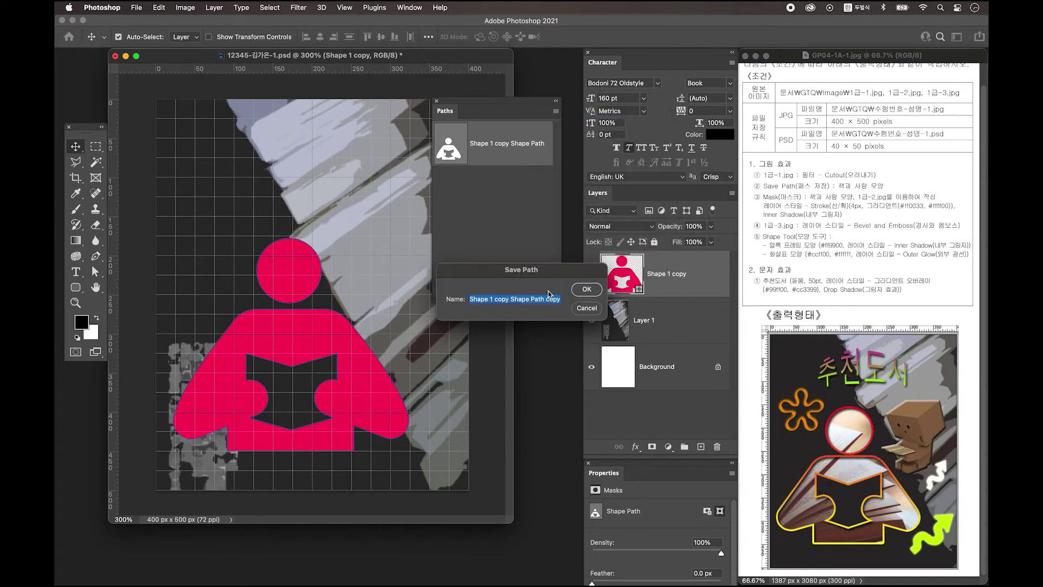
text(채)
click(587, 292)
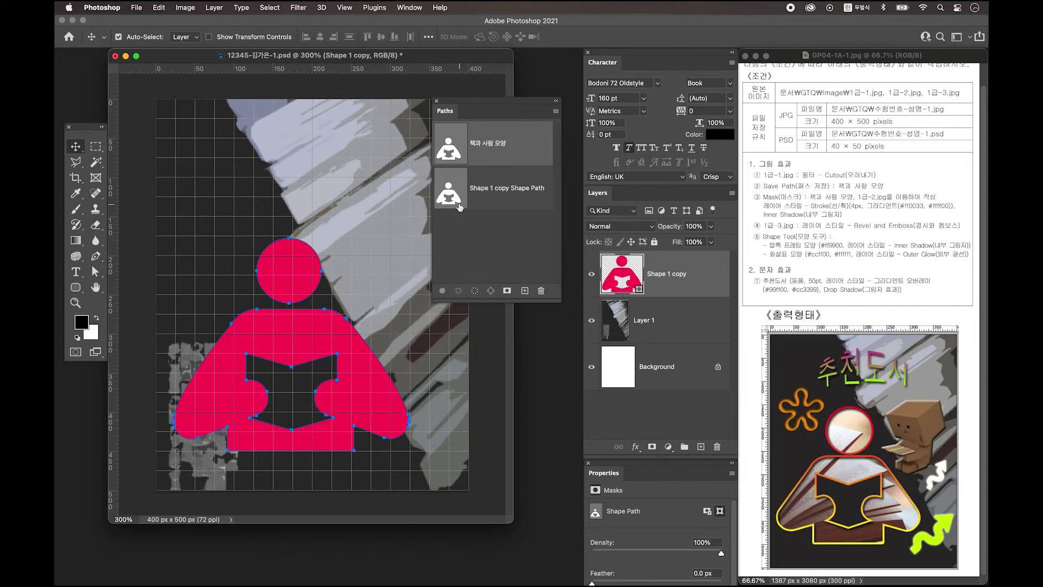
click(494, 243)
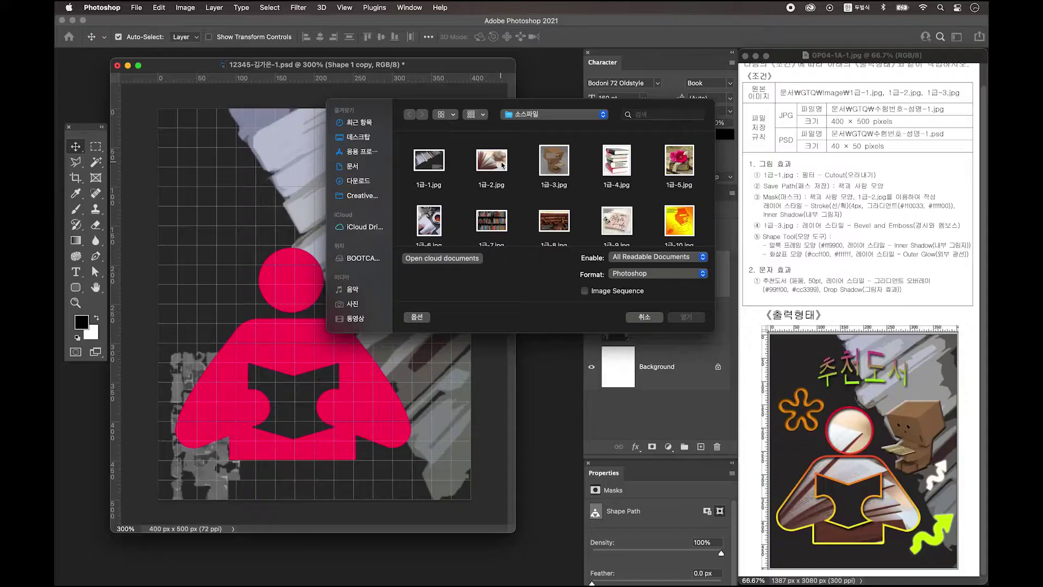
Open 1급-2.jpg and drag the open-book photo onto the poster as Layer 2
click(500, 161)
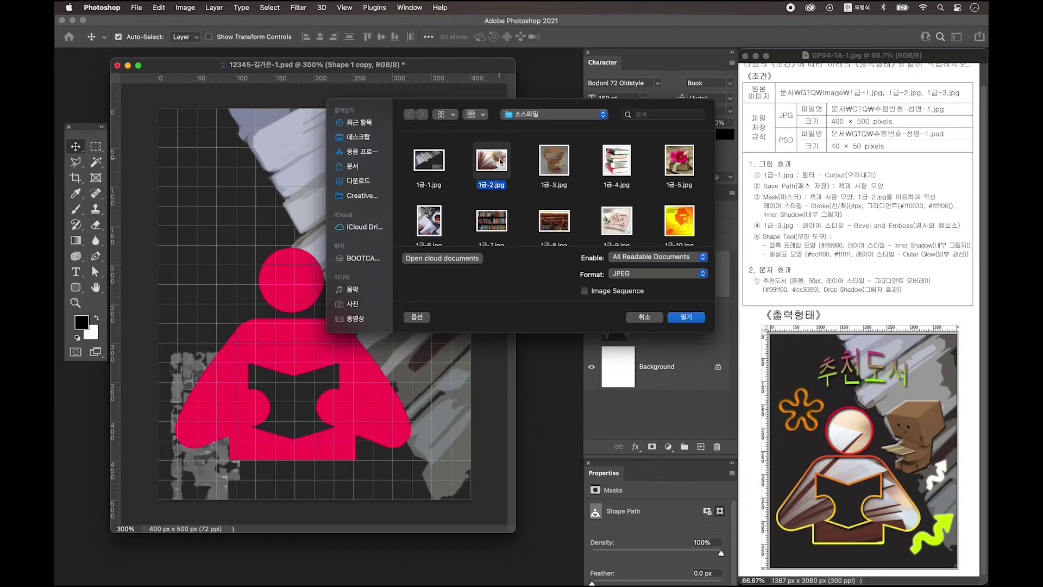
click(687, 317)
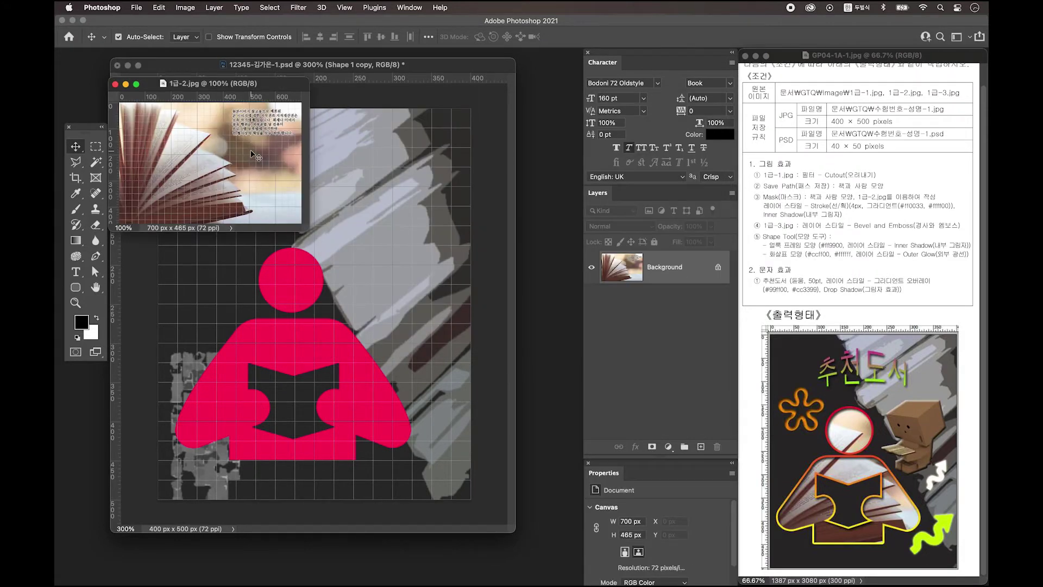
drag(265, 133, 412, 227)
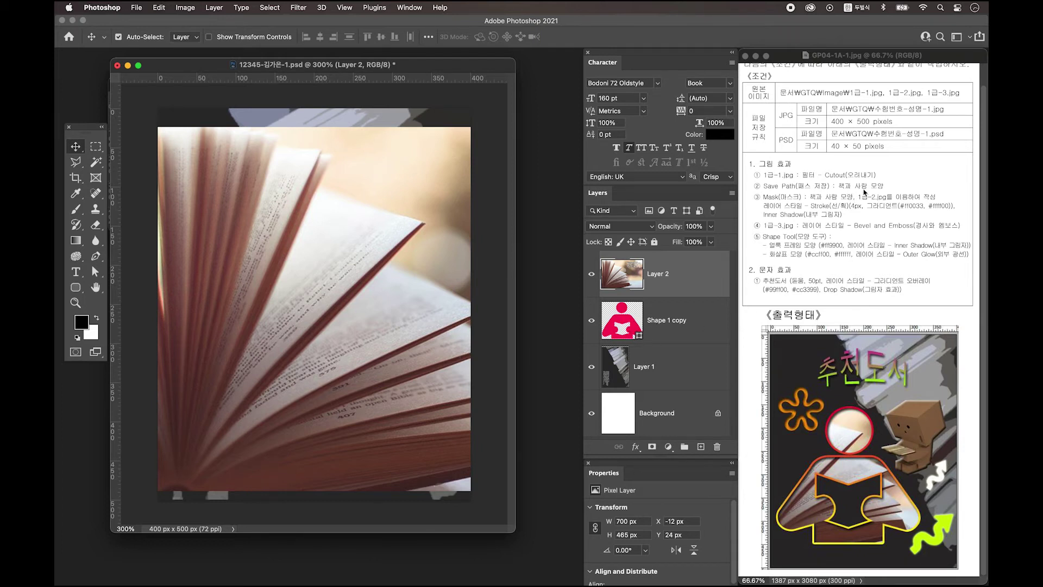
Clip the Layer 2 book photo into the Shape 1 copy reader figure
click(655, 323)
click(641, 286)
click(650, 322)
click(660, 284)
alt+click(640, 294)
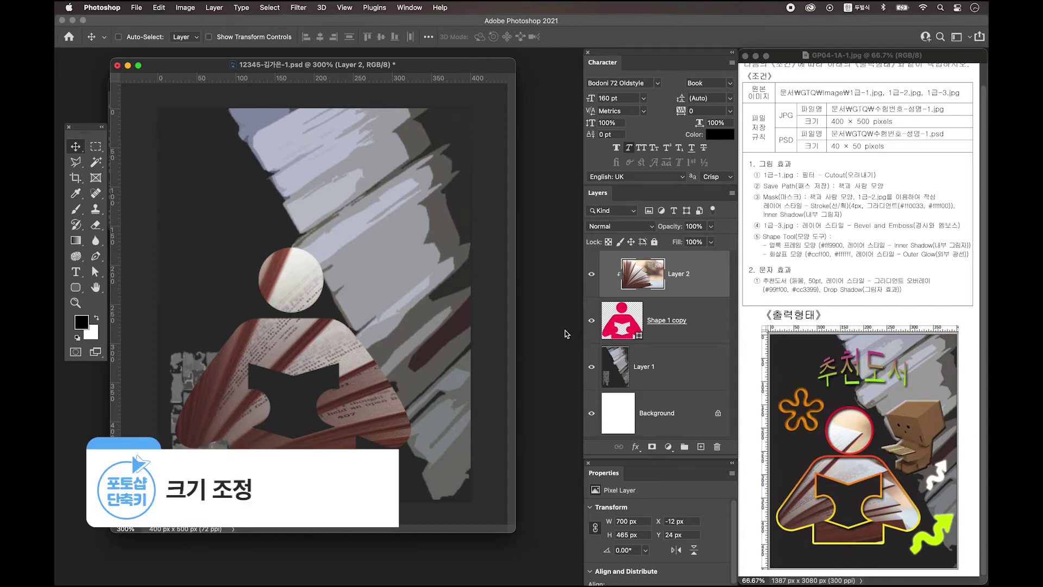
Scale the book photo down to about 80% and reposition it inside the figure
key(ctrl+t)
drag(148, 127, 256, 199)
drag(445, 424, 302, 411)
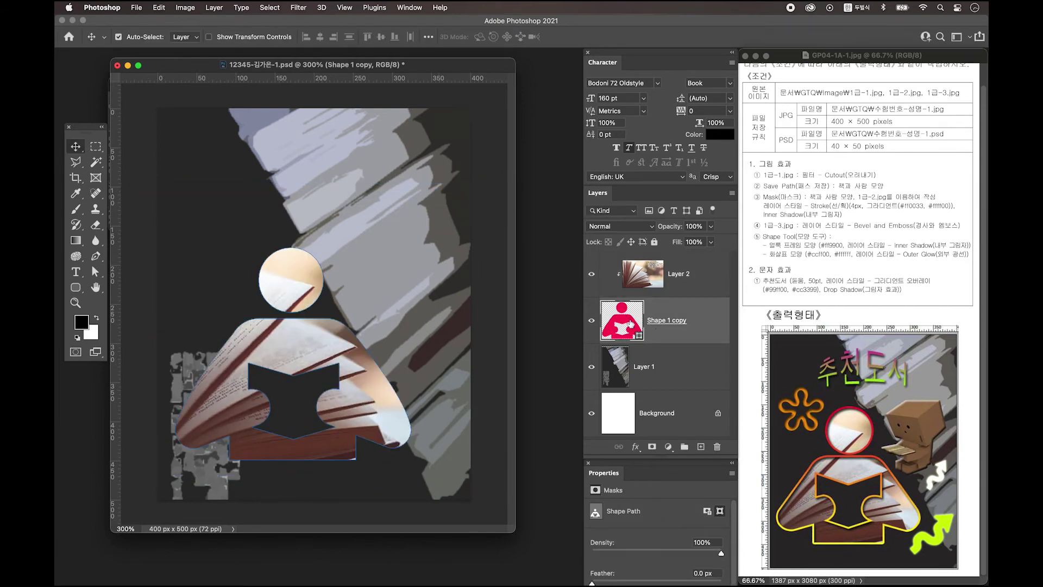
Open the figure's Layer Style and add a 4 px stroke
double_click(713, 324)
drag(676, 109, 421, 85)
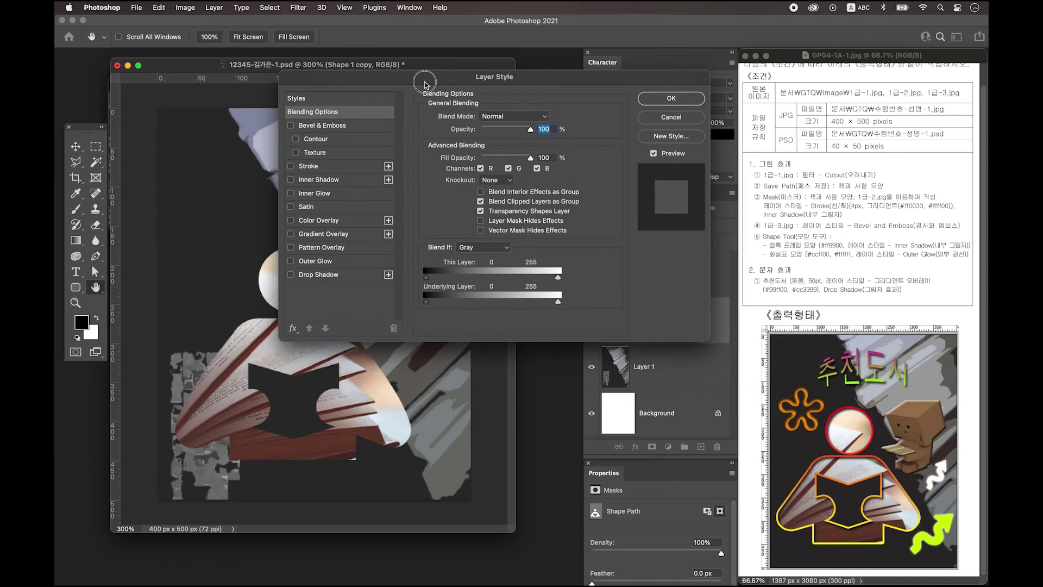
click(331, 167)
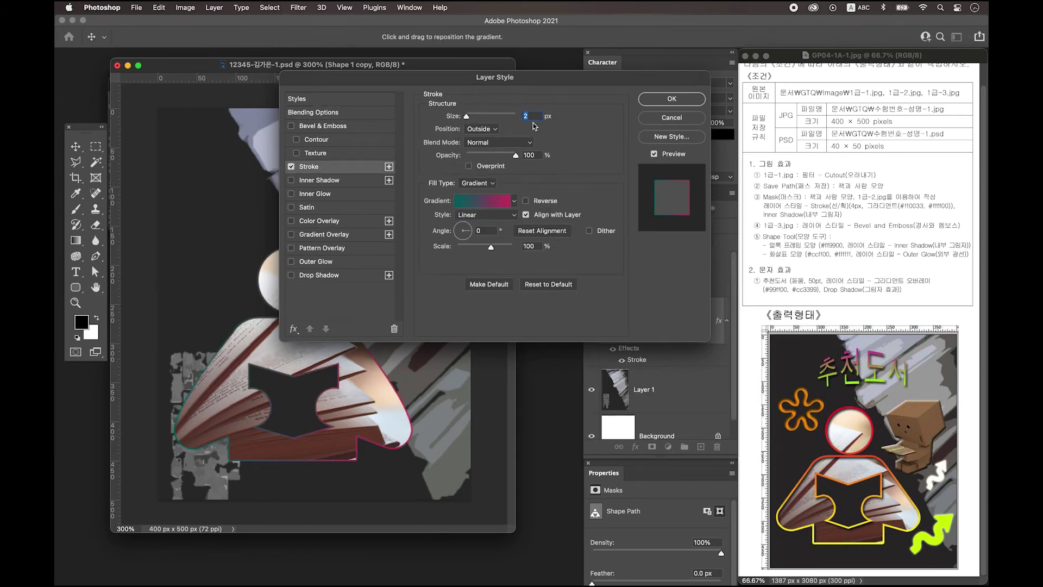
text(4)
key(Tab)
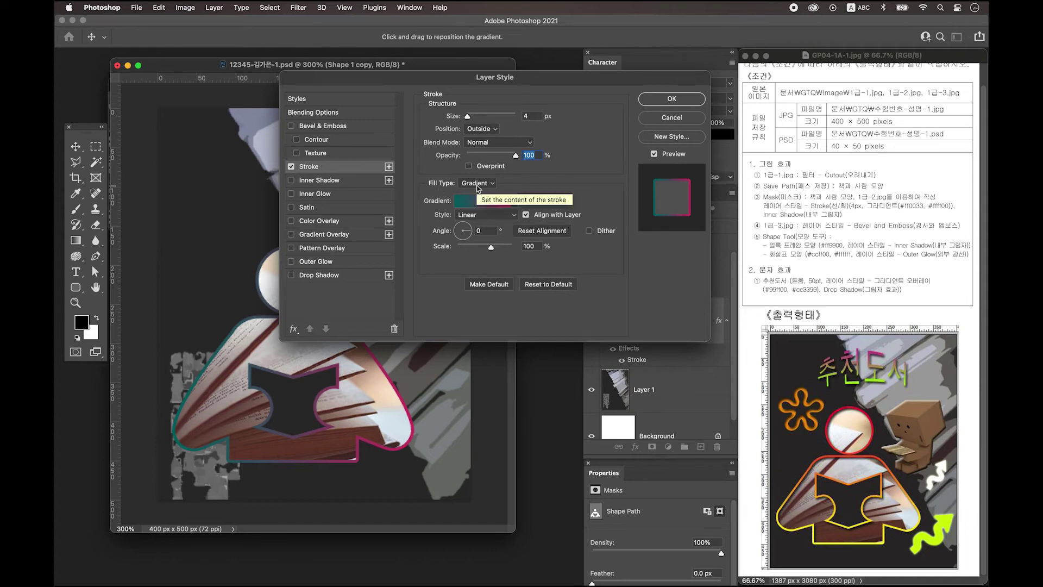
Set the stroke gradient from red ff0033 to yellow ffff00
click(480, 204)
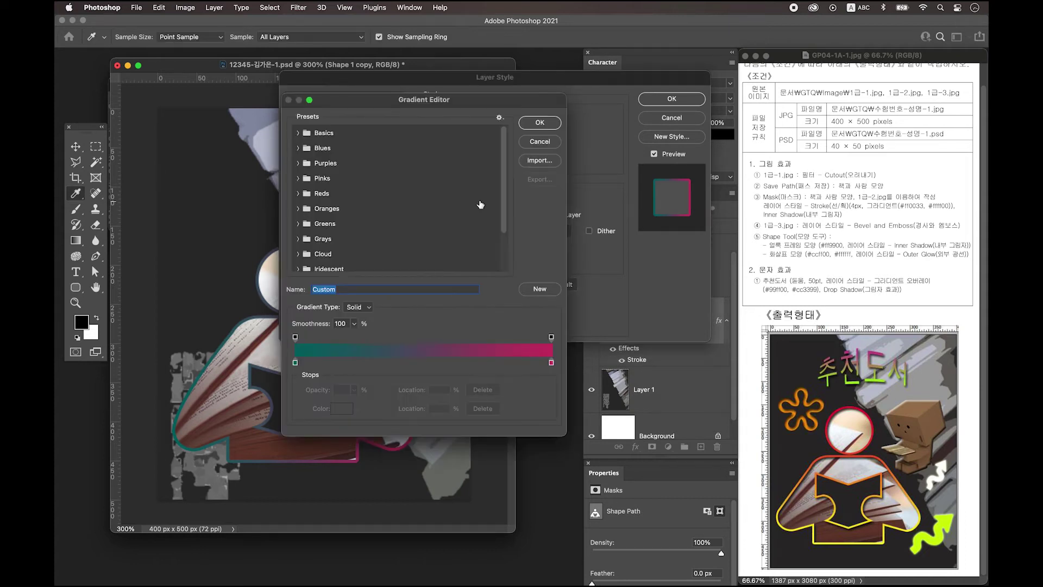
double_click(295, 362)
drag(787, 266, 479, 210)
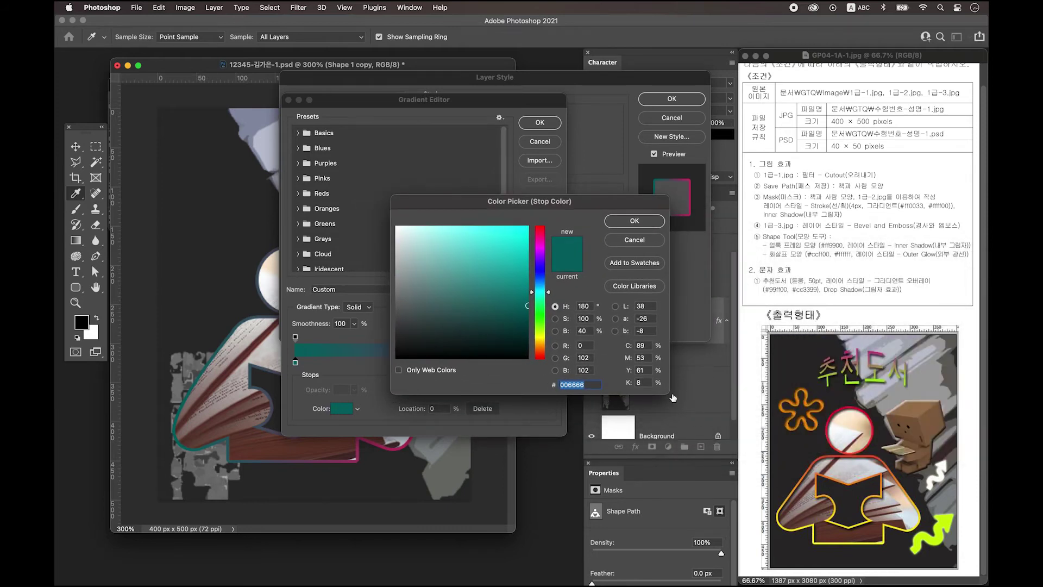
text(ff)
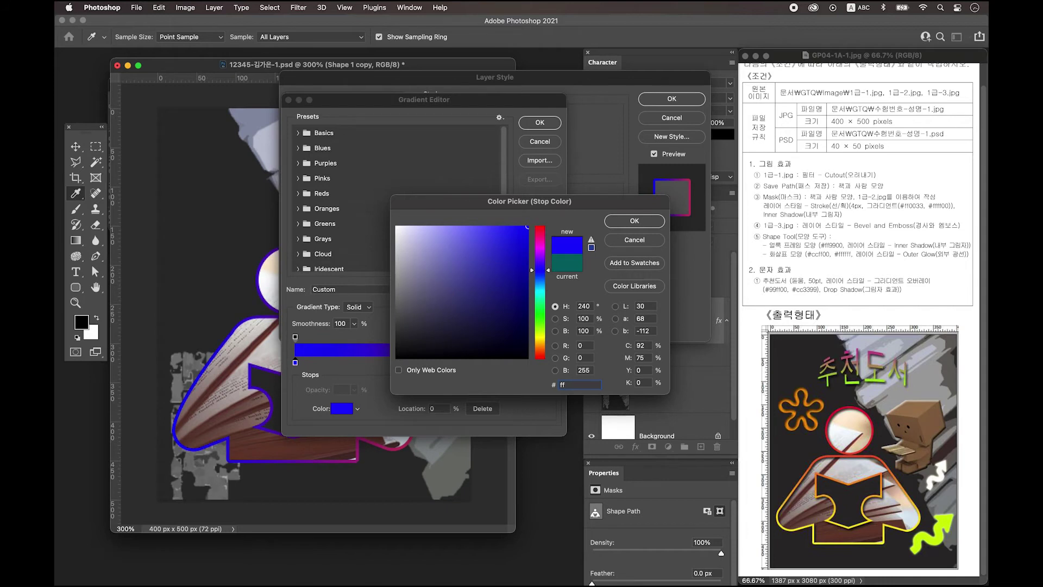
text(0033)
key(Return)
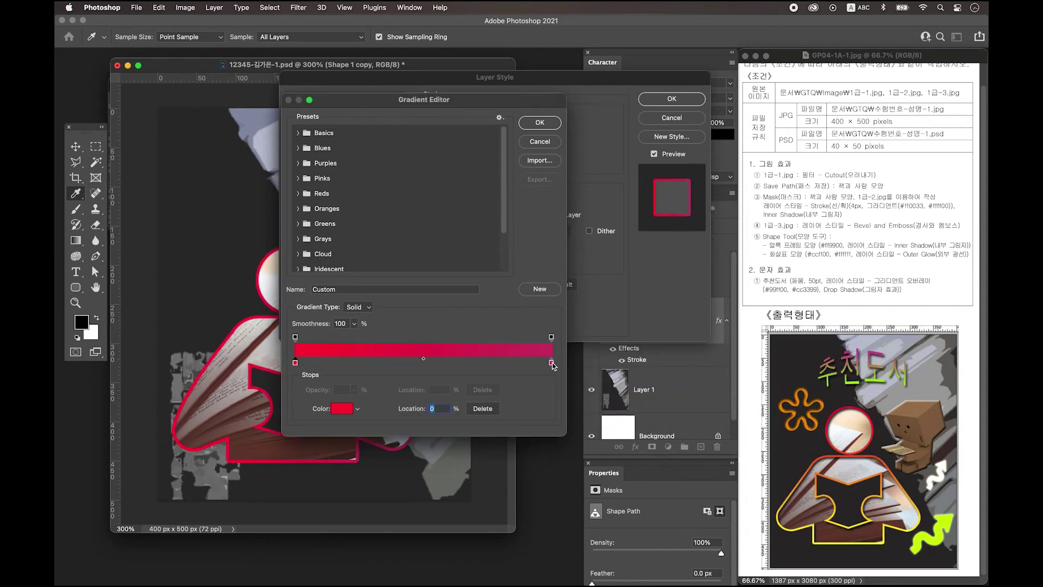
double_click(552, 363)
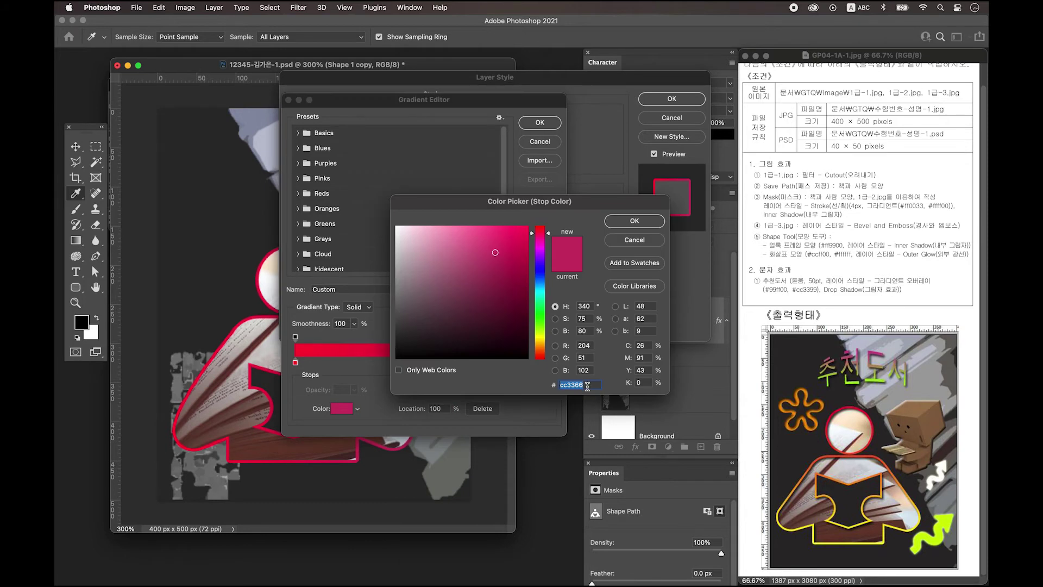
text(ffff00)
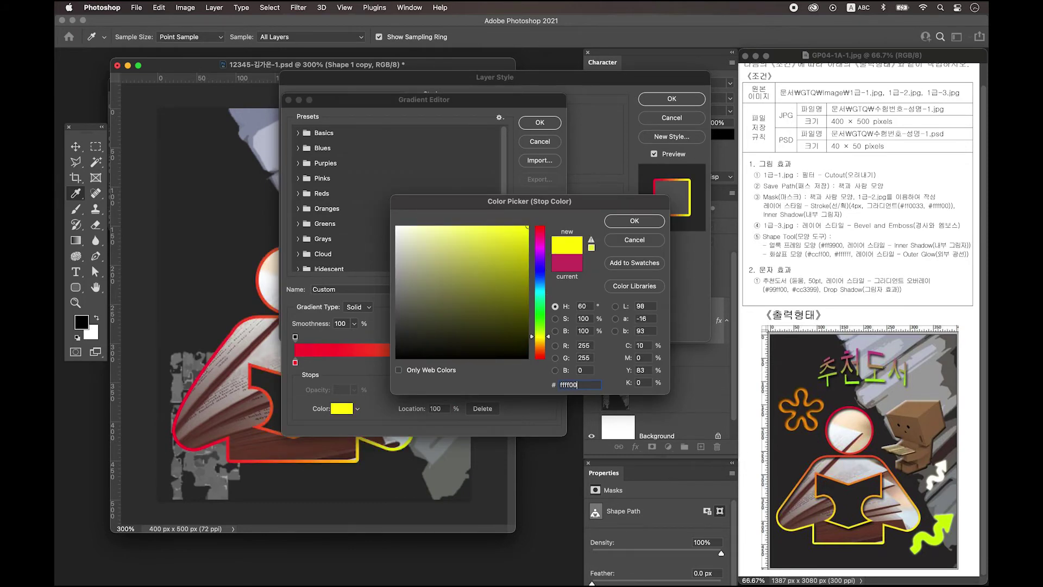
click(634, 222)
click(539, 123)
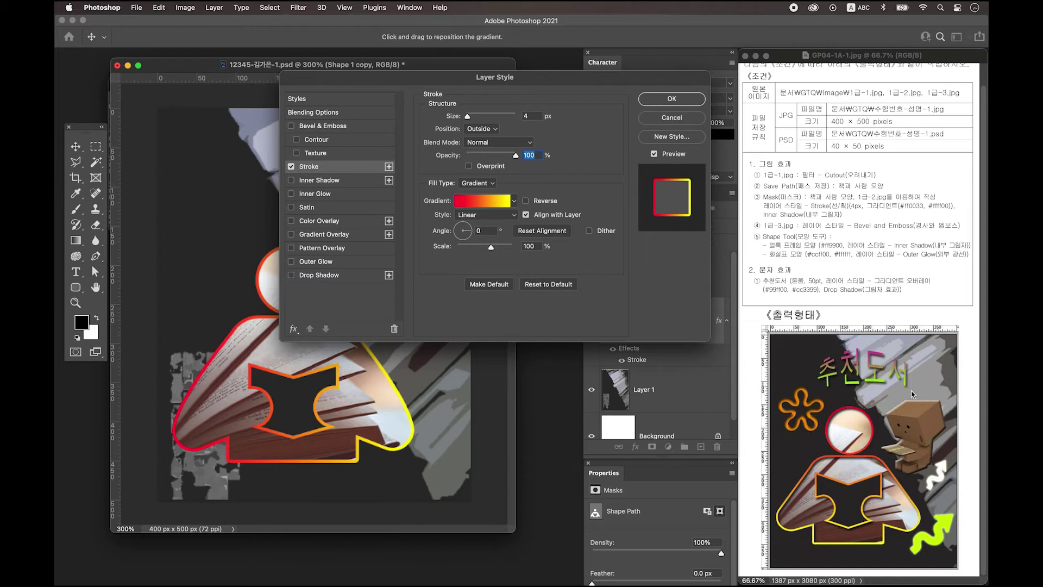
Set the stroke gradient angle to -90° and add an inner shadow
drag(516, 72, 588, 74)
drag(566, 229, 535, 228)
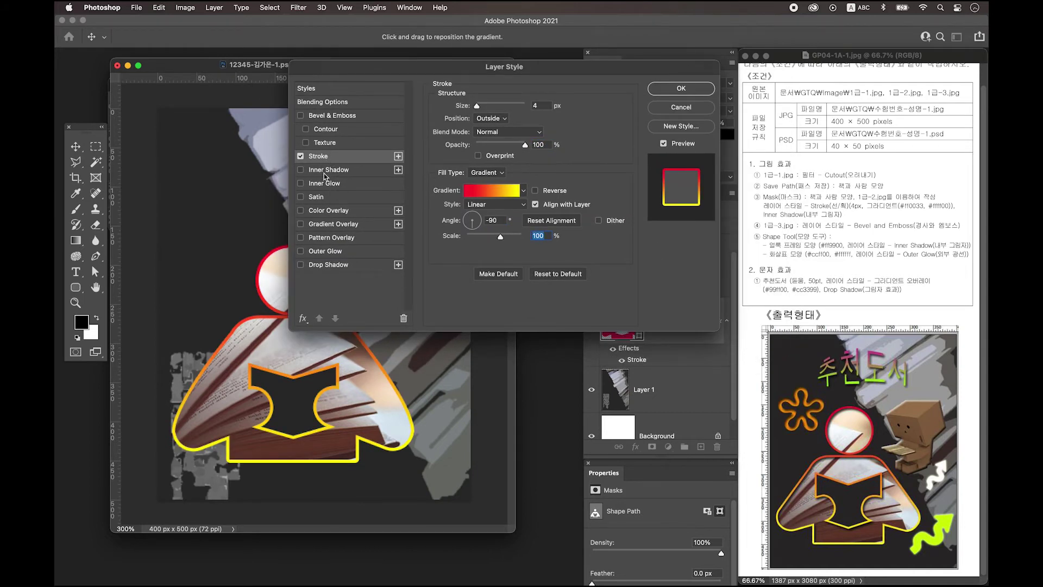
click(326, 170)
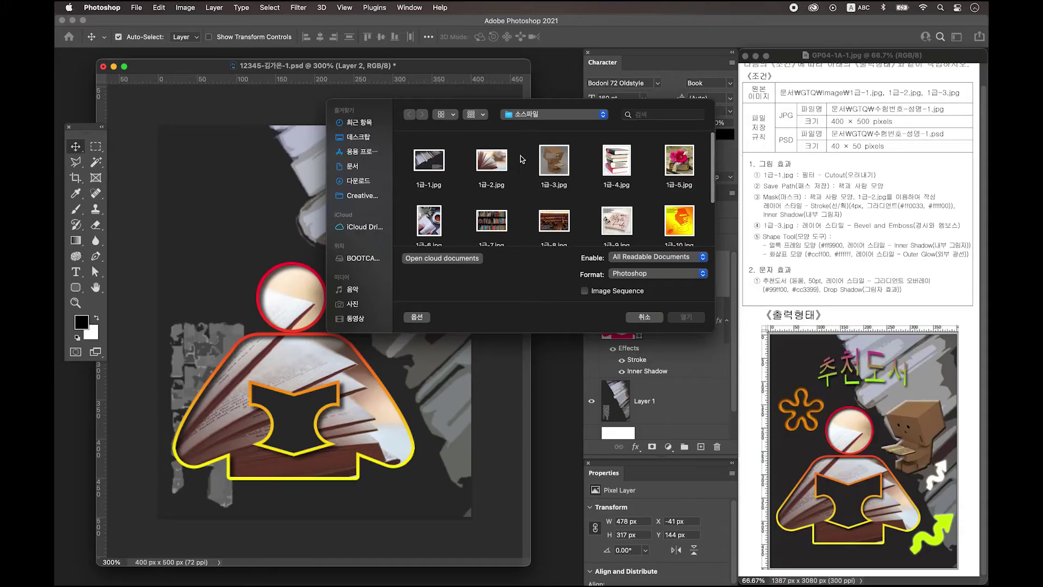
Open 1급-3.jpg and choose the Polygonal Lasso Tool
click(562, 168)
click(686, 317)
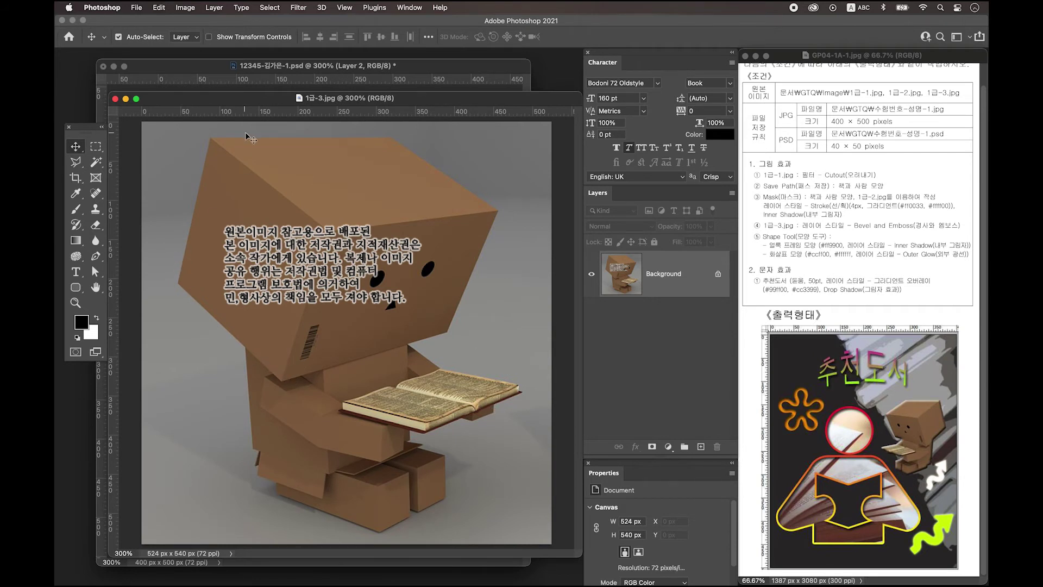
click(75, 165)
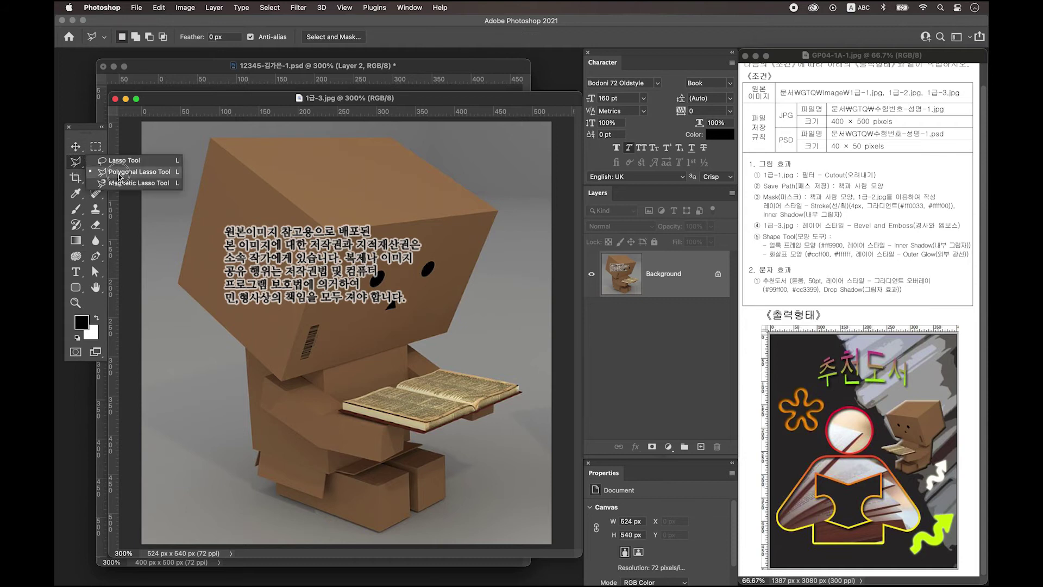
click(129, 174)
Outline the box figure's head, arm and the book's right tip with straight-edged points
click(179, 284)
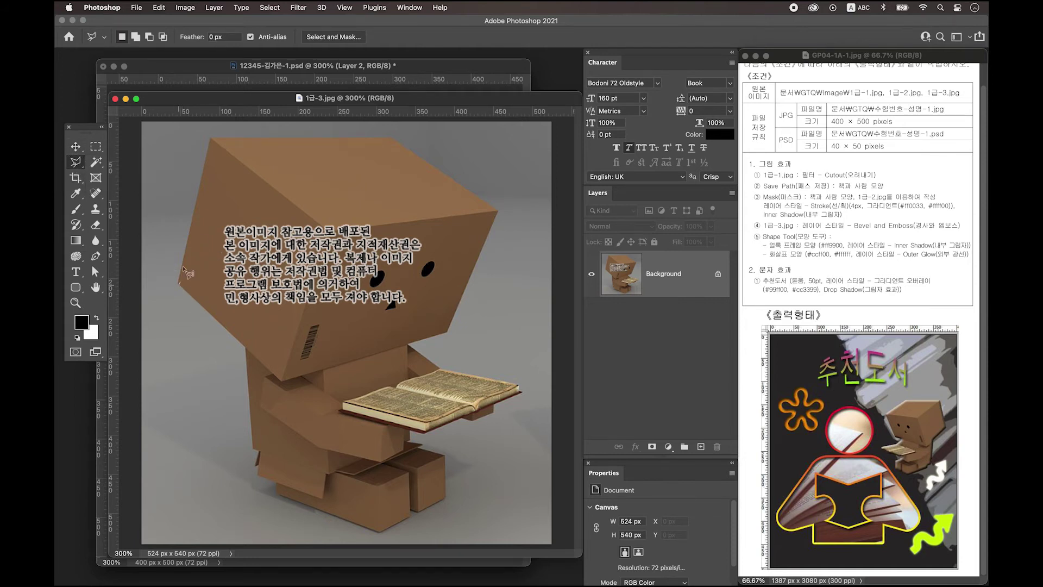
click(212, 139)
click(393, 136)
click(497, 210)
click(447, 332)
click(408, 344)
click(440, 369)
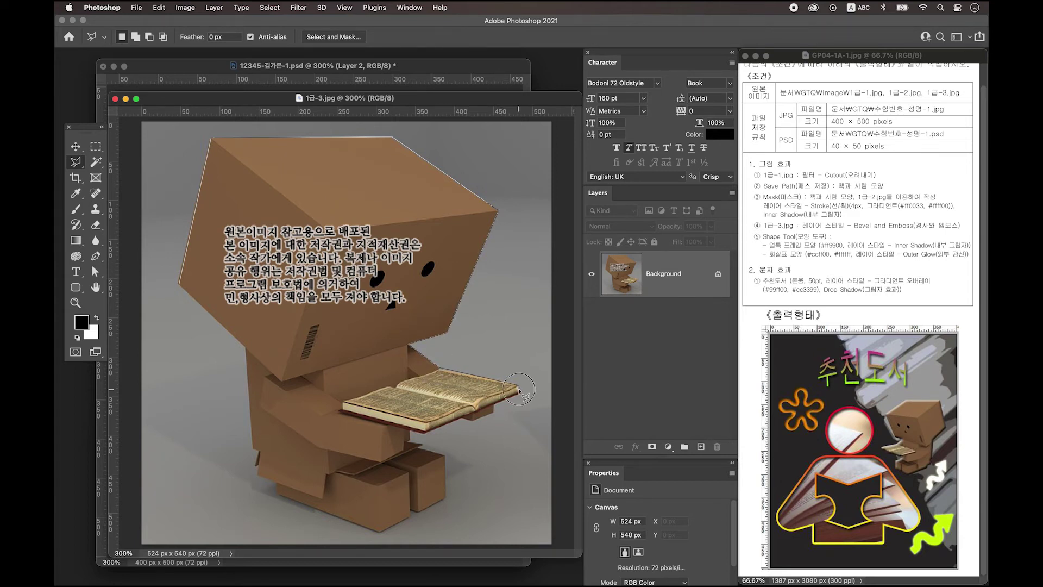
click(522, 390)
click(493, 405)
click(485, 485)
click(398, 499)
key(BackSpace)
key(BackSpace)
Finish tracing under the book, legs and left flap, then copy the selection to Layer 1
click(473, 420)
click(461, 417)
click(424, 432)
click(411, 431)
click(410, 438)
click(422, 445)
click(444, 456)
click(447, 498)
click(419, 512)
click(412, 509)
click(411, 517)
click(378, 532)
click(276, 493)
click(276, 482)
click(257, 474)
click(251, 449)
click(245, 346)
click(179, 284)
key(super+j)
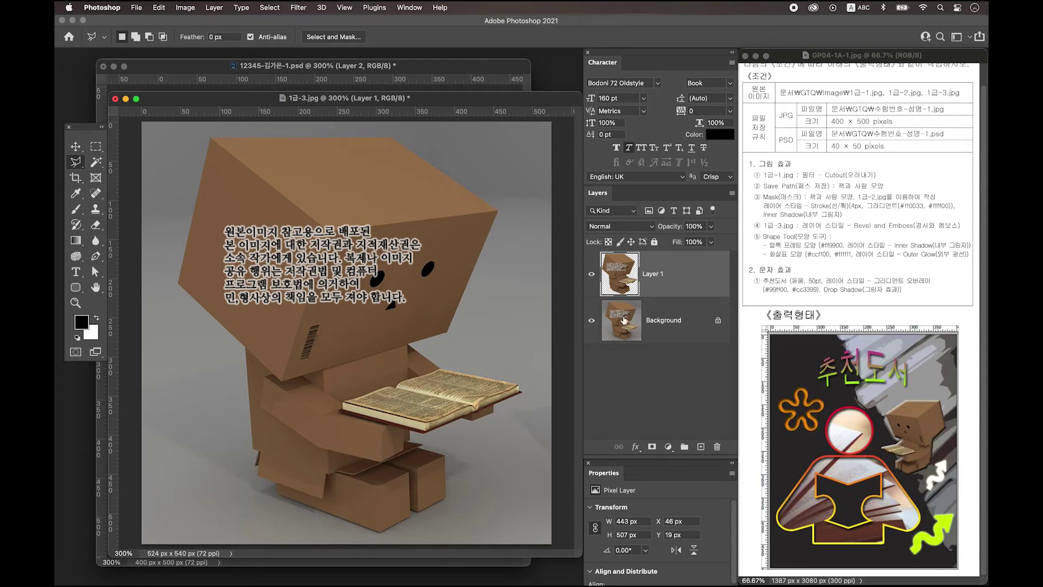
Move the 1급-3.jpg window aside and drag the box figure into the poster
mouse_move(465, 100)
mouse_down()
mouse_move(314, 287)
mouse_move(304, 317)
mouse_up()
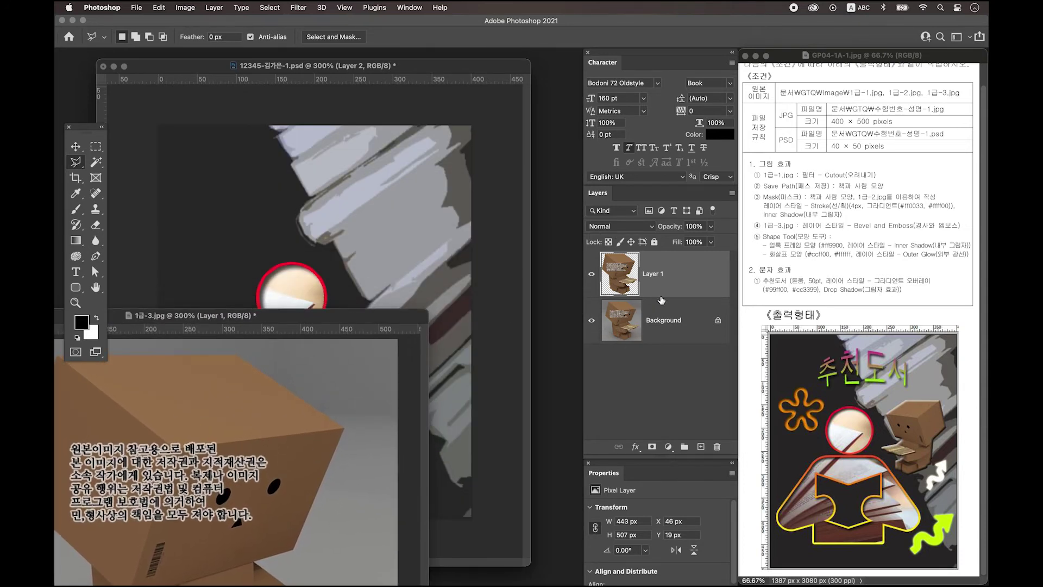
click(75, 146)
drag(680, 275, 353, 193)
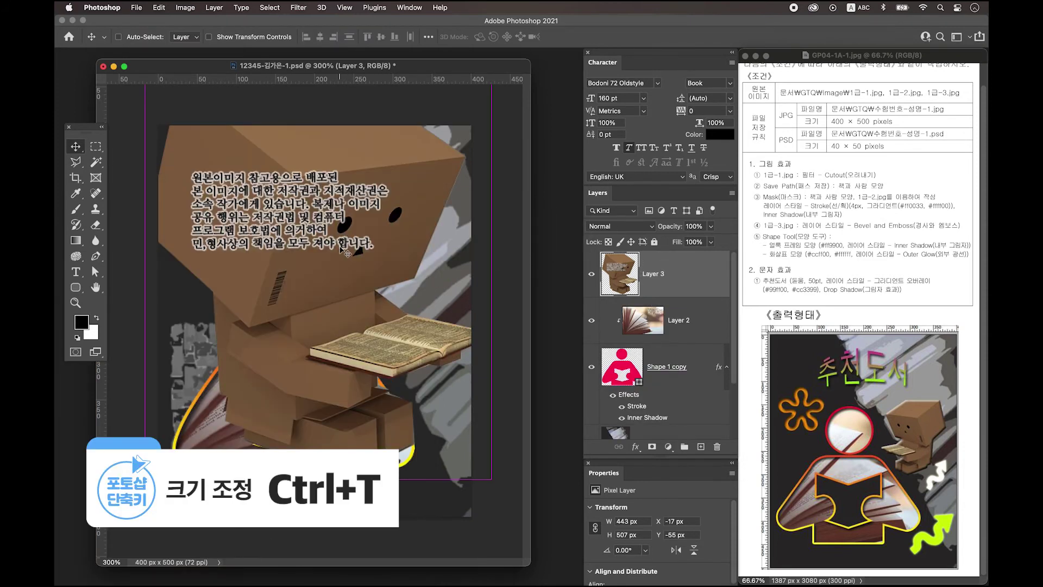
Shrink the box figure to about 24%, flip it horizontally and place it beside the head
key(ctrl+t)
drag(145, 479, 282, 322)
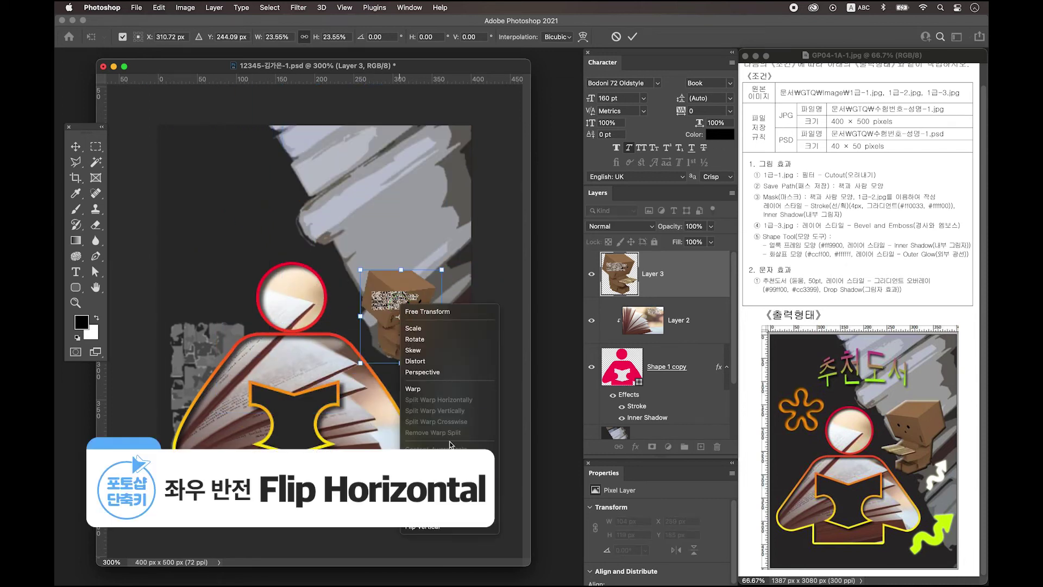
click(445, 515)
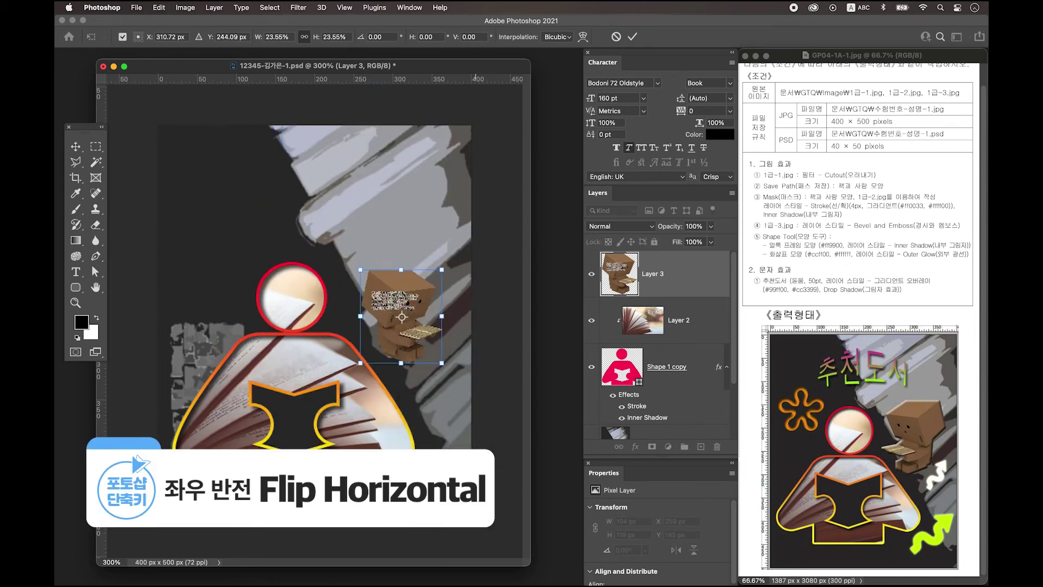
key(Return)
drag(409, 323, 406, 318)
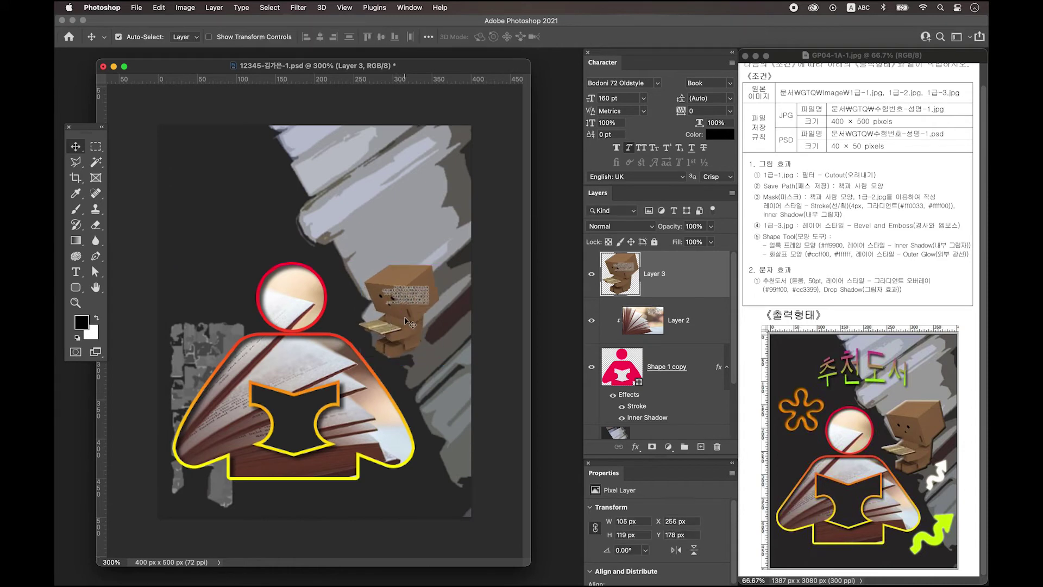
double_click(702, 272)
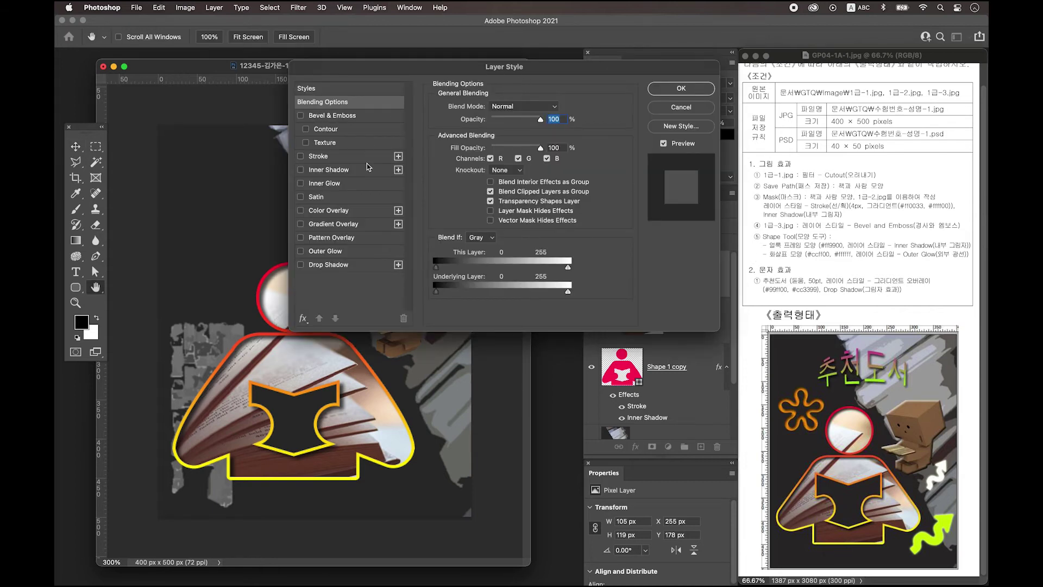
Give the Layer 3 box figure a Bevel & Emboss effect and add an empty Layer 4 above it
click(347, 115)
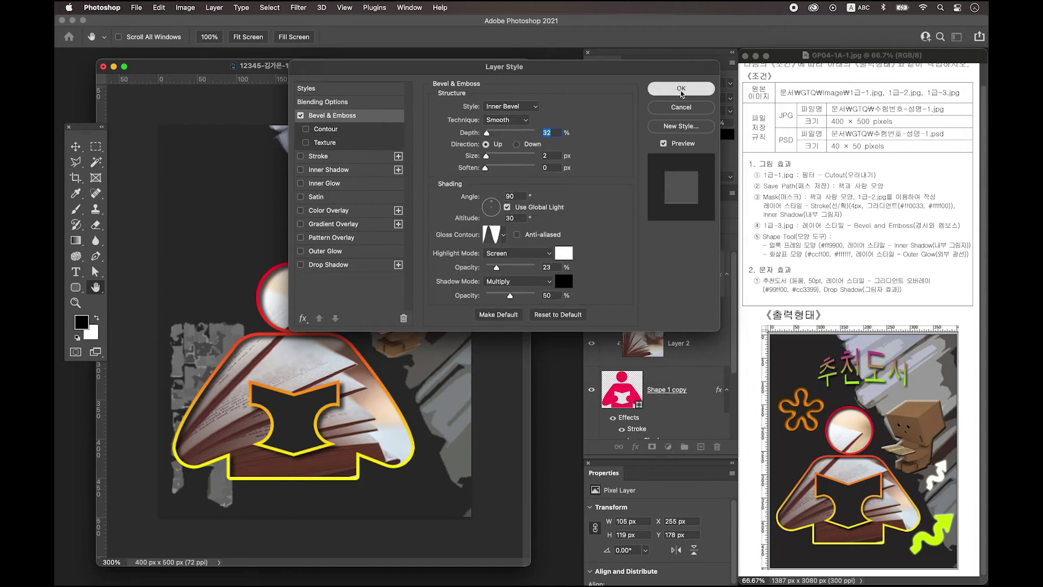
click(680, 89)
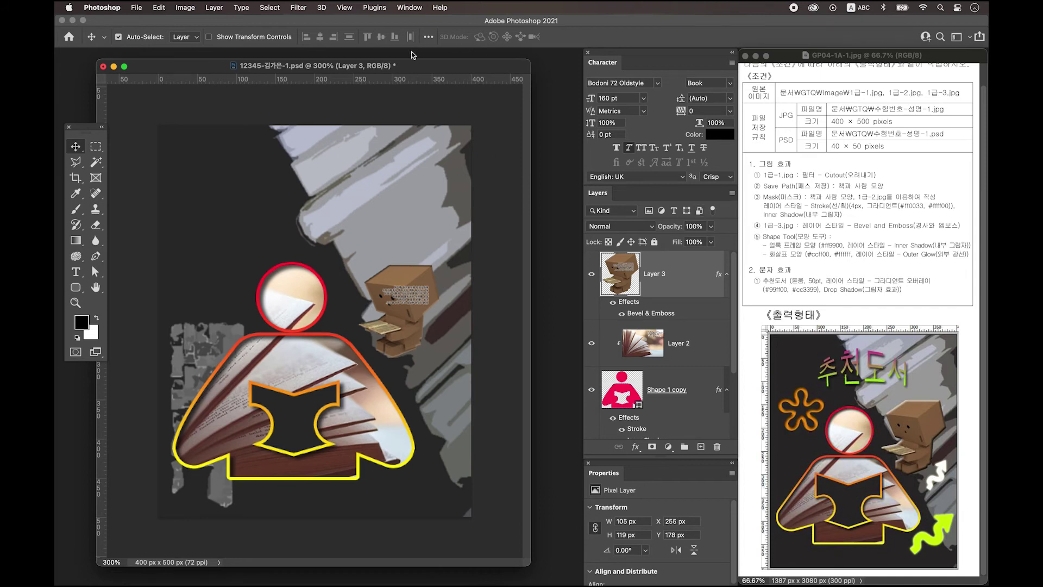
drag(401, 66, 410, 66)
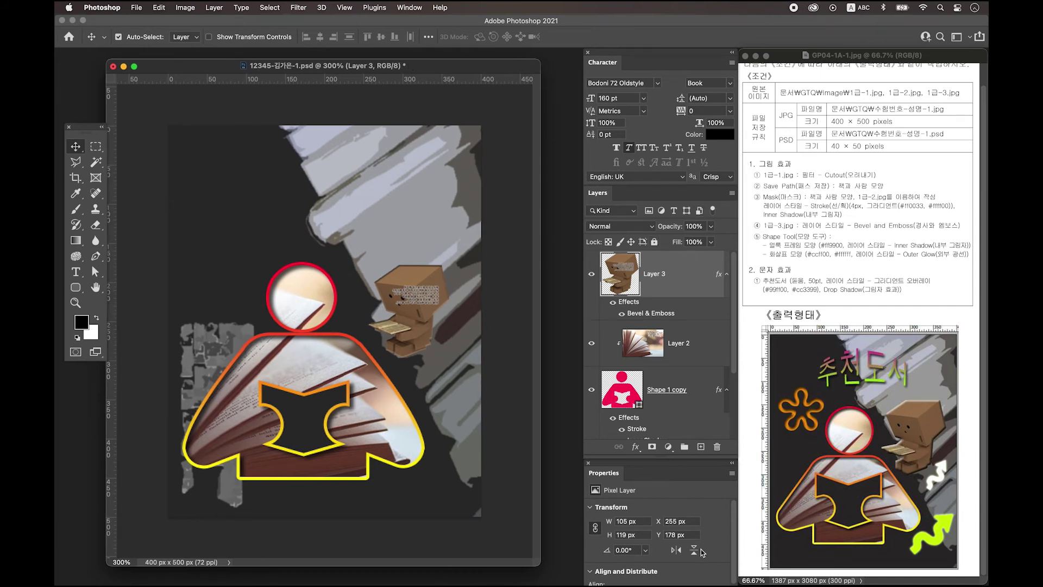
click(701, 447)
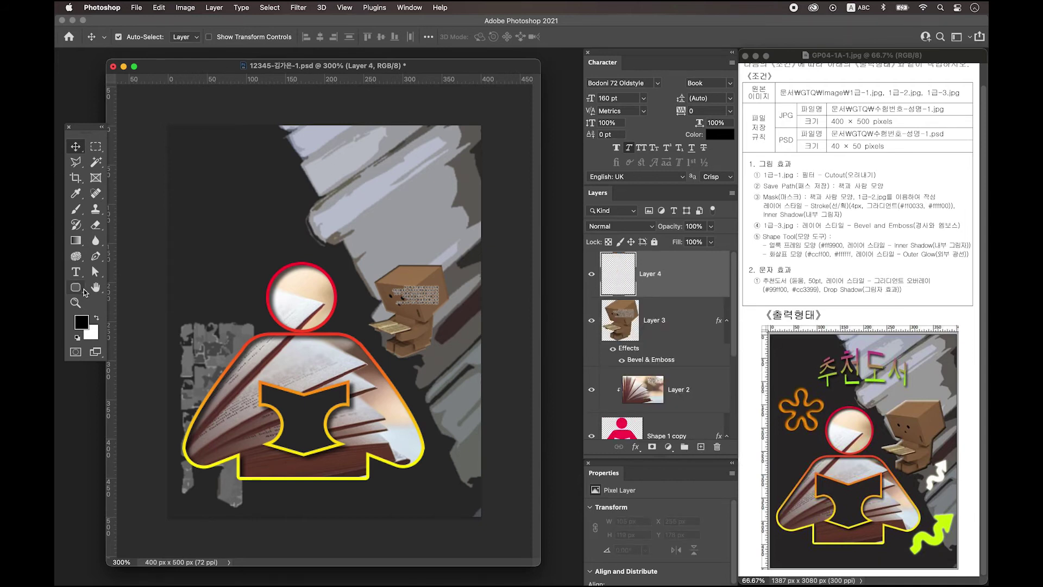
Switch to the Custom Shape tool and pick the Blob 2 Frame flower preset
click(80, 289)
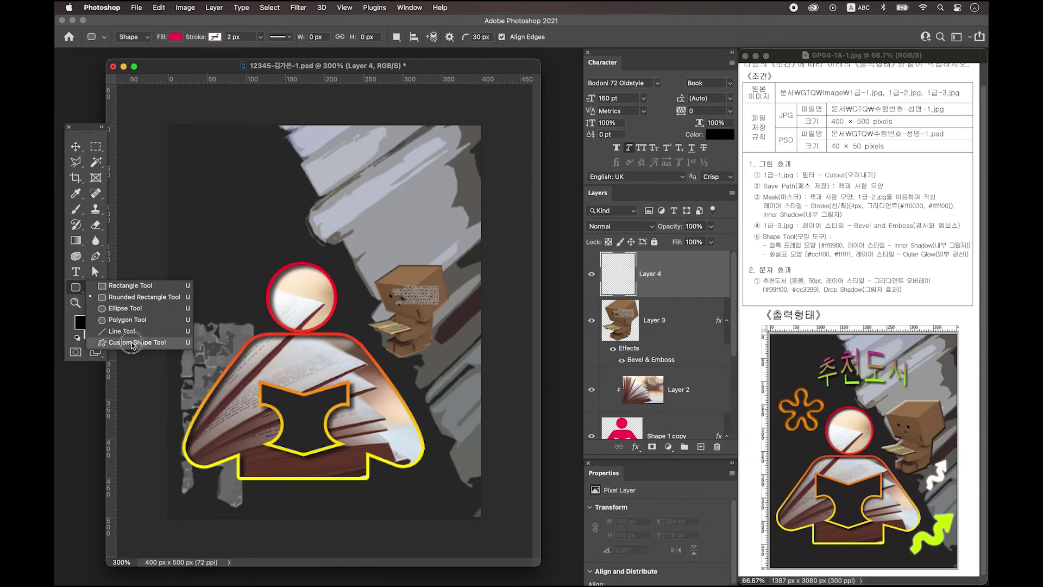
click(134, 343)
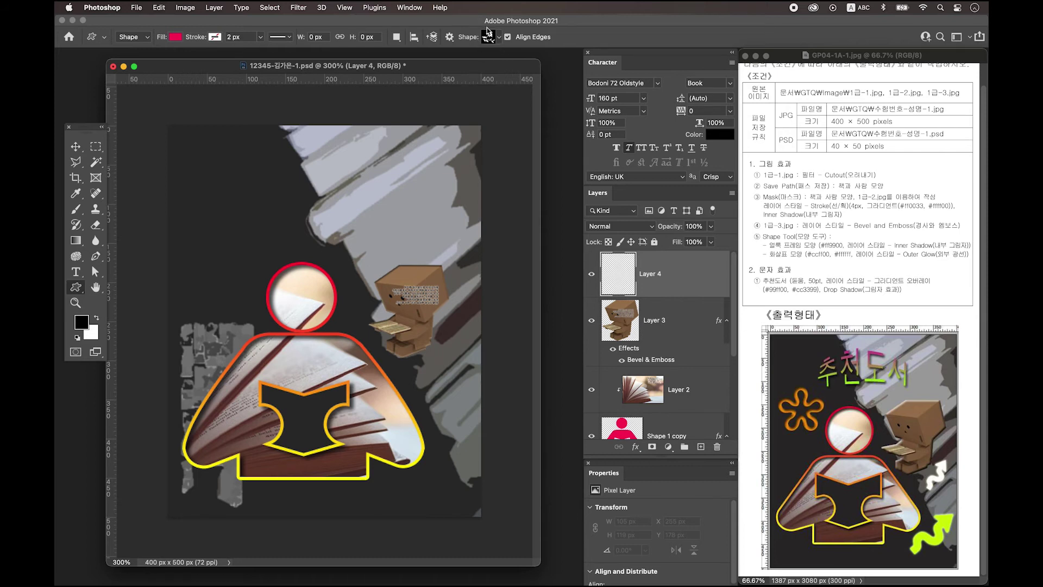
click(499, 38)
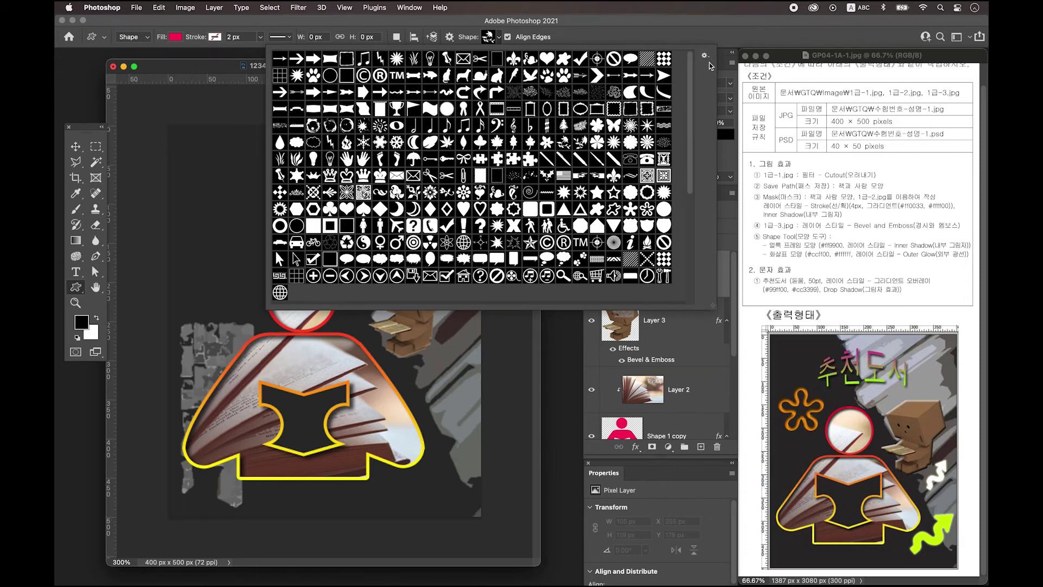
click(705, 56)
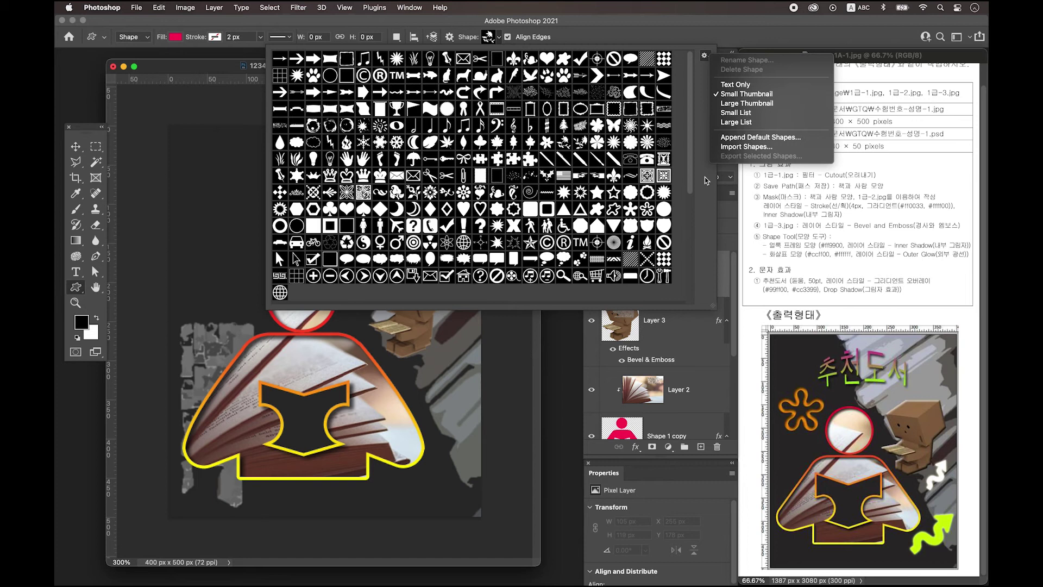
click(705, 181)
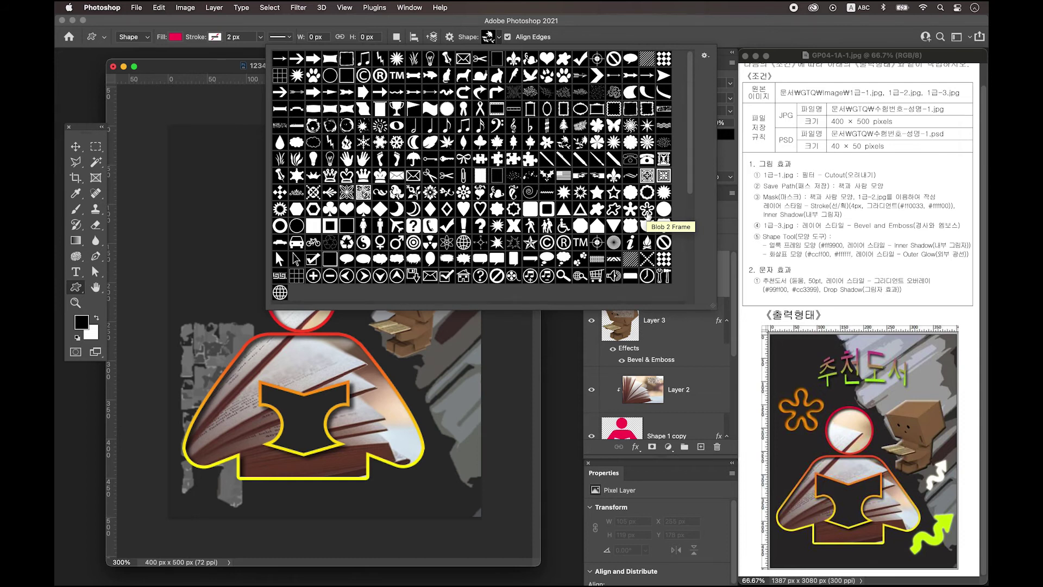
click(647, 211)
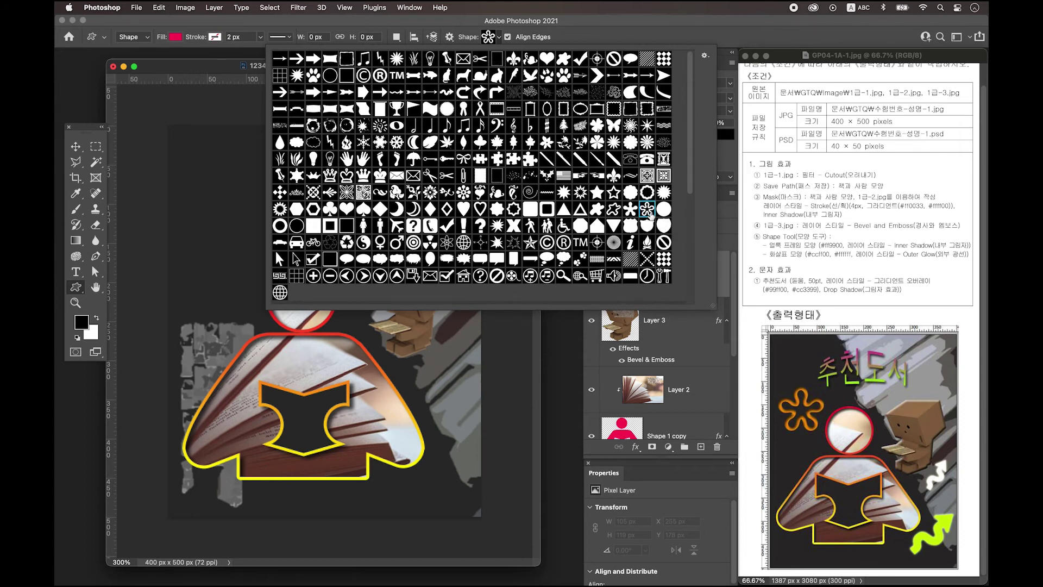
click(209, 69)
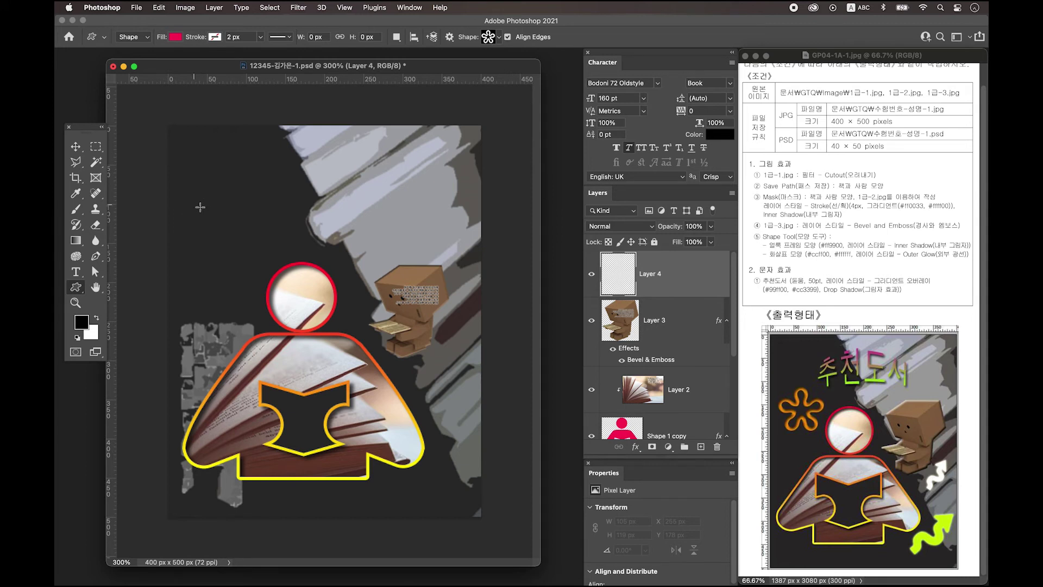
Draw the Blob 2 Frame flower at the poster's upper left and fill it #ff9900
drag(195, 191, 276, 261)
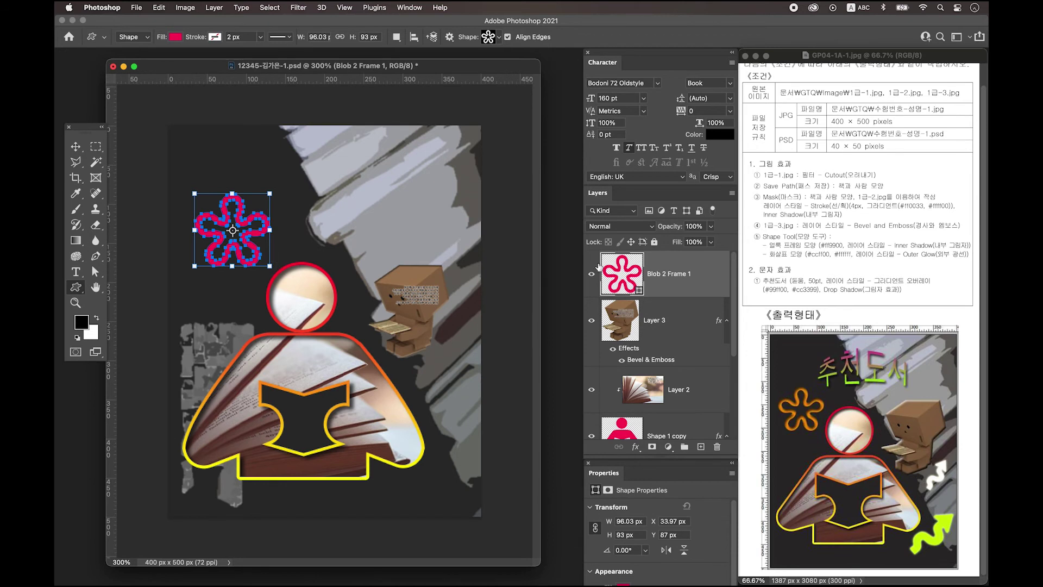
double_click(625, 272)
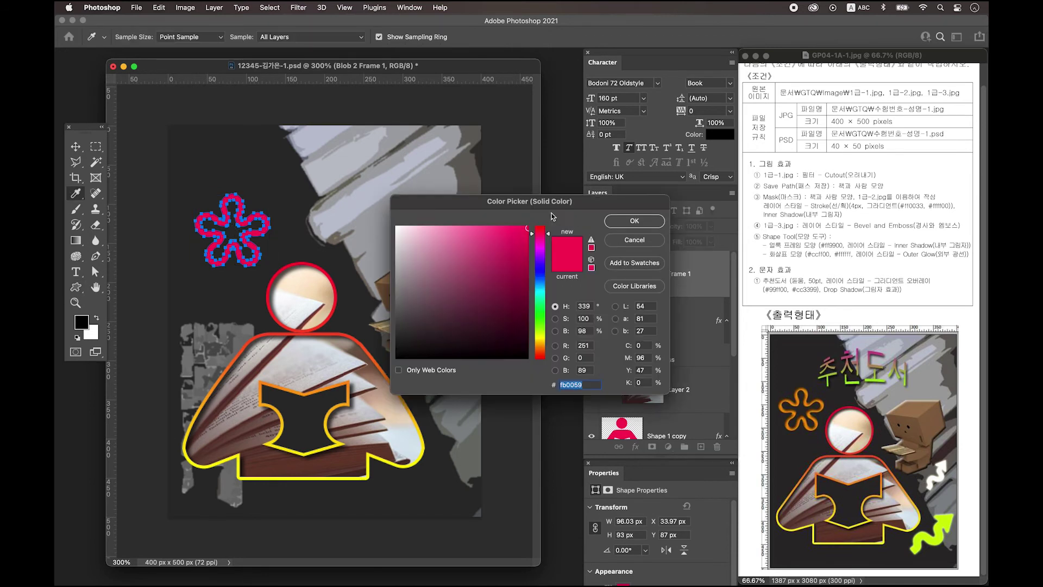
drag(542, 204, 509, 167)
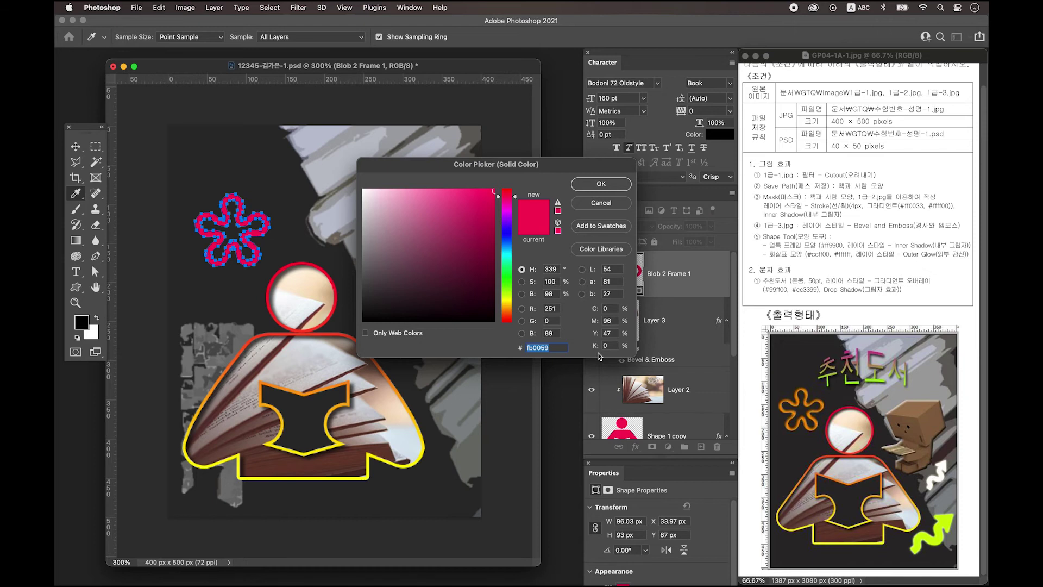
text(ff9900)
key(Return)
Add an Inner Shadow layer style to the orange flower
double_click(712, 275)
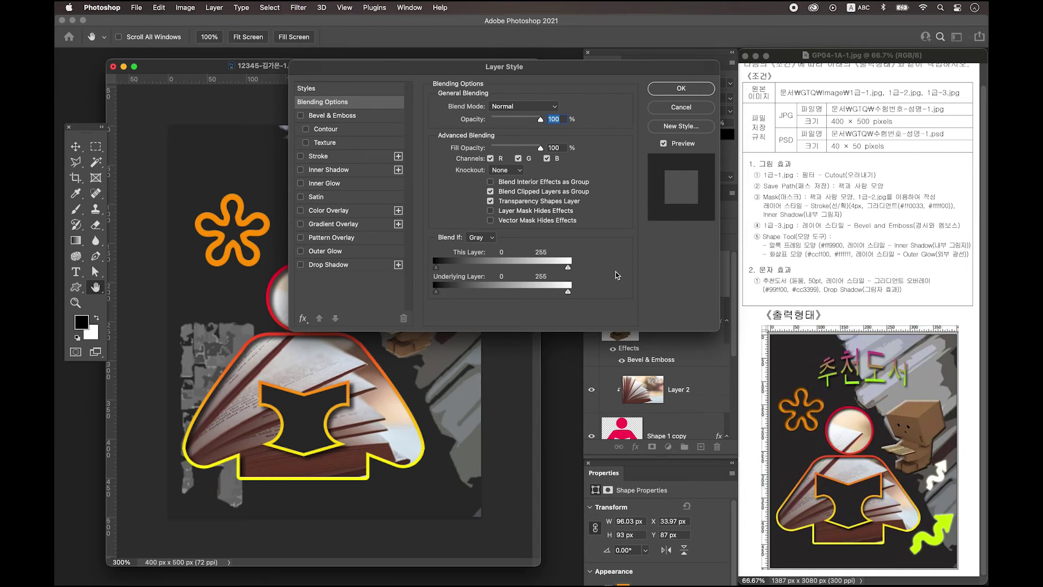
click(338, 171)
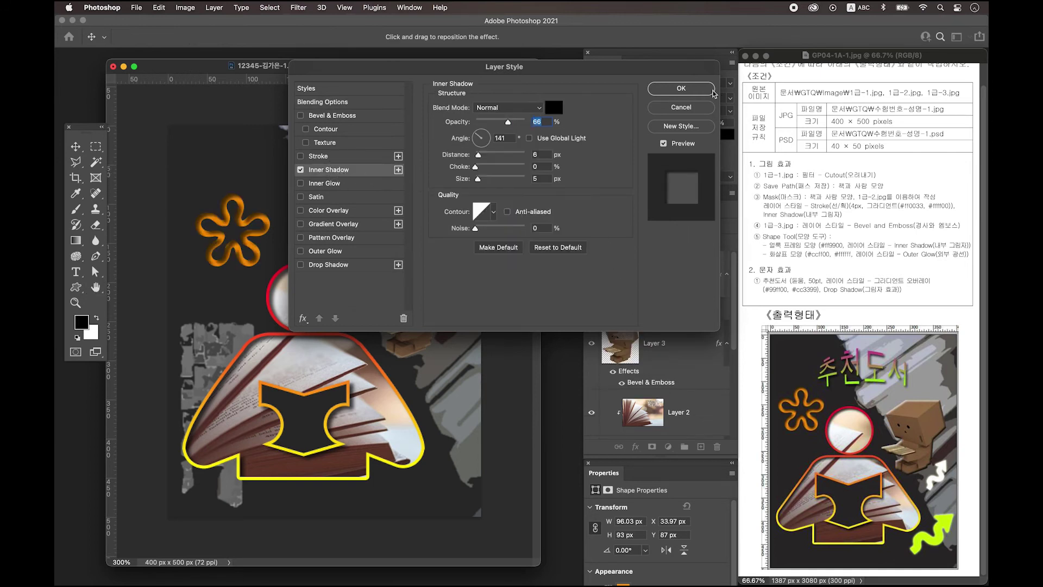
click(692, 92)
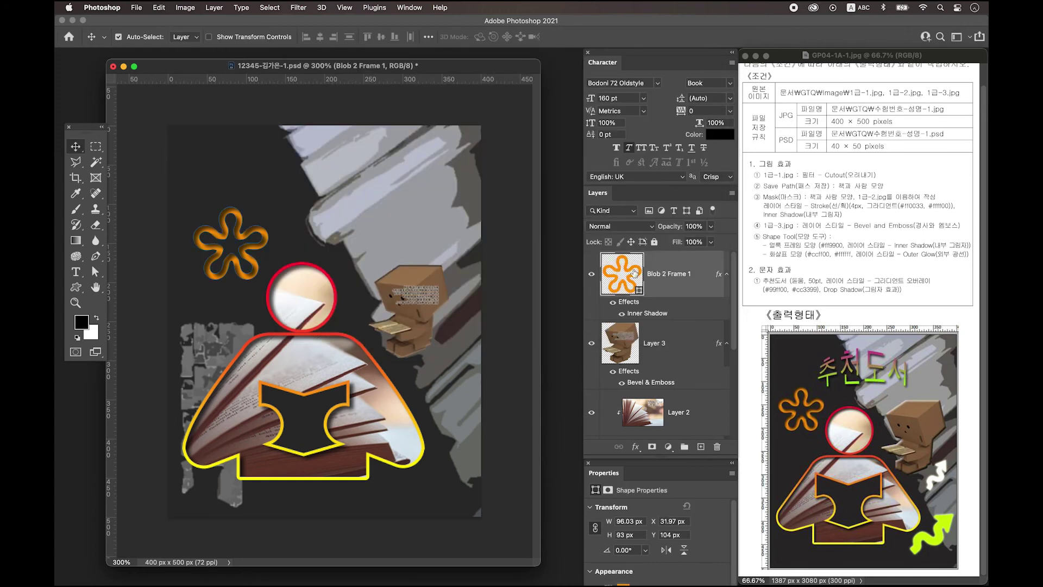
On a new layer, draw a pink squiggly Arrow 17 custom shape at the poster's lower right
click(700, 446)
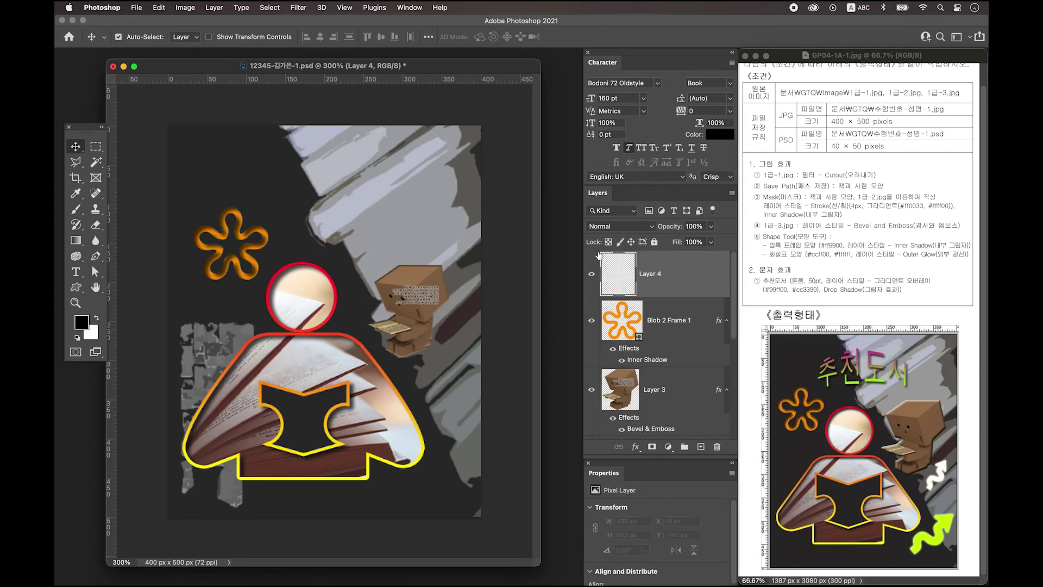
click(76, 289)
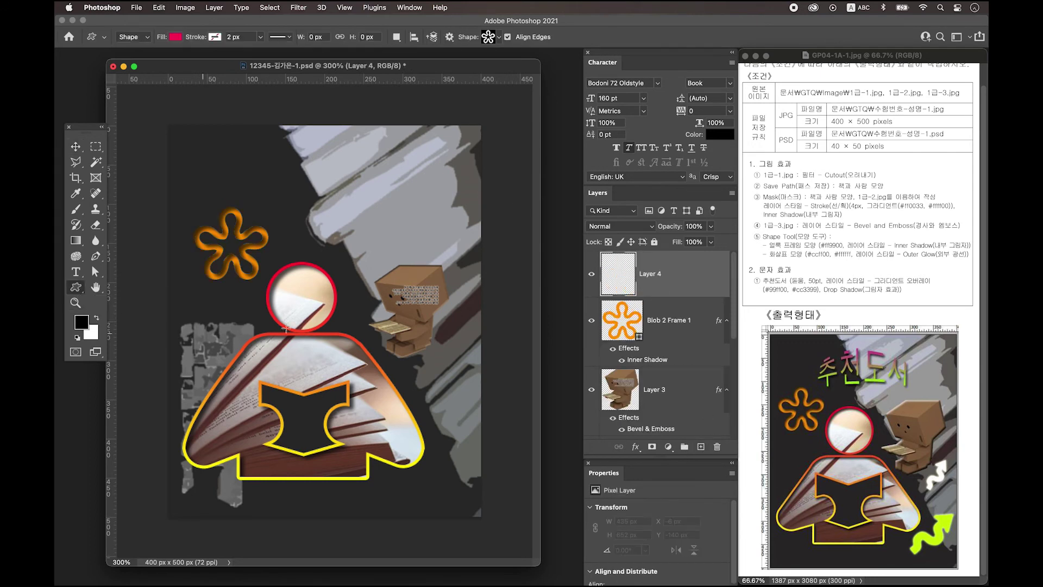
click(500, 38)
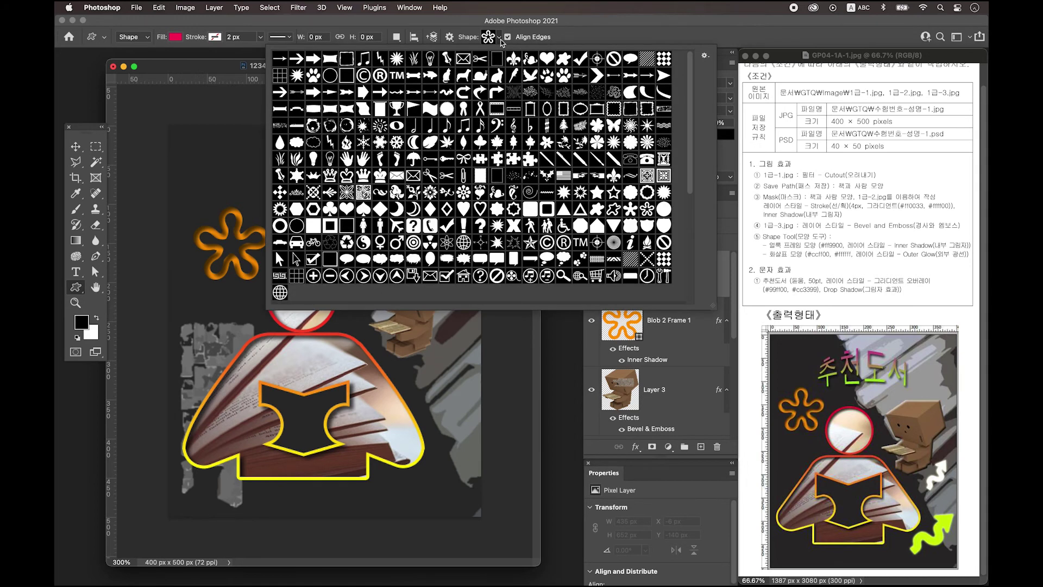
click(447, 92)
click(235, 67)
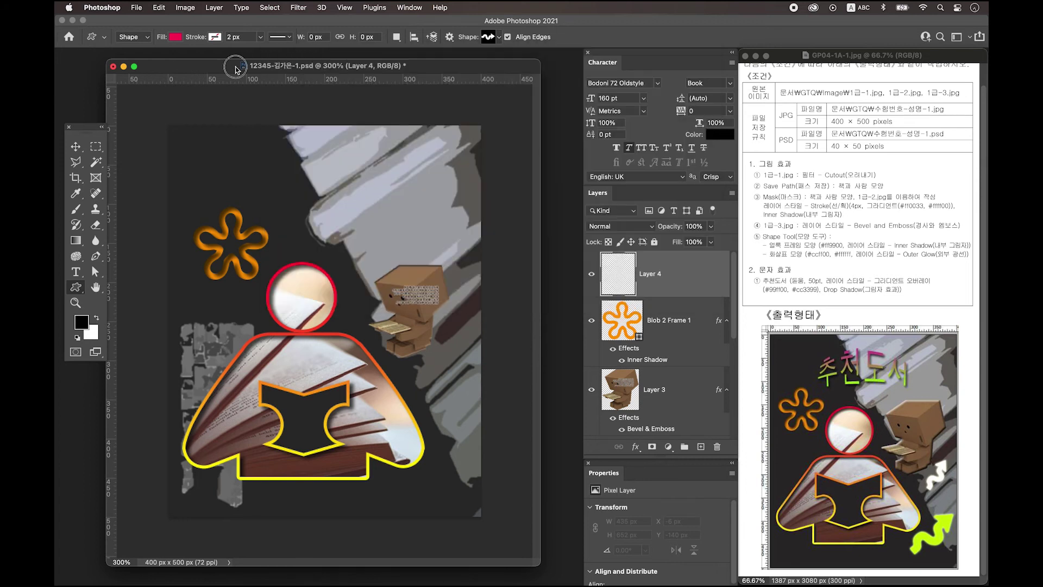
mouse_move(423, 376)
mouse_down()
mouse_move(483, 468)
mouse_move(520, 474)
mouse_up()
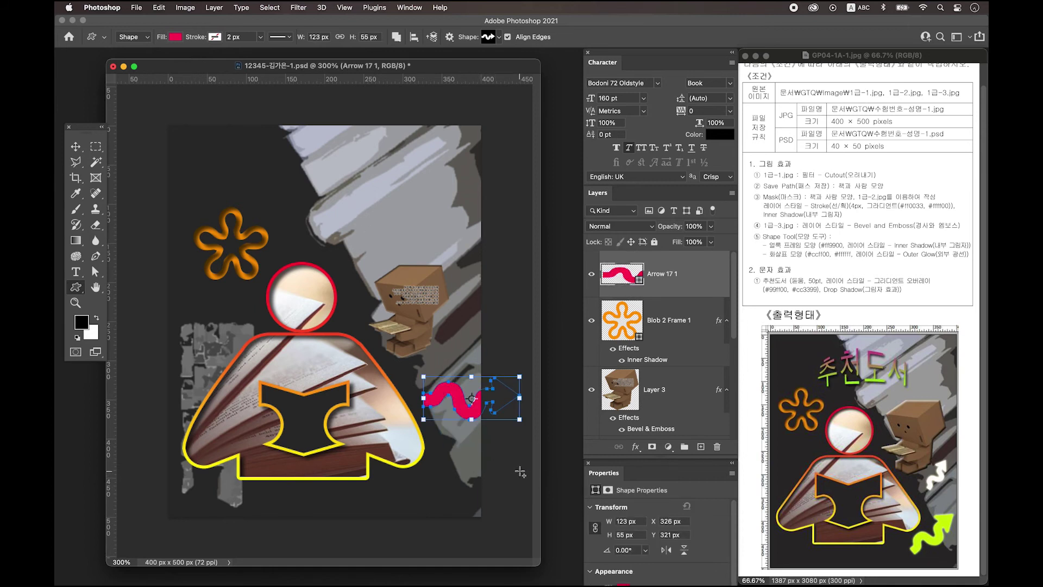
Rotate the arrow about −42° to point up-right, then duplicate it, move the copy up and shrink it to about 67%
key(ctrl+t)
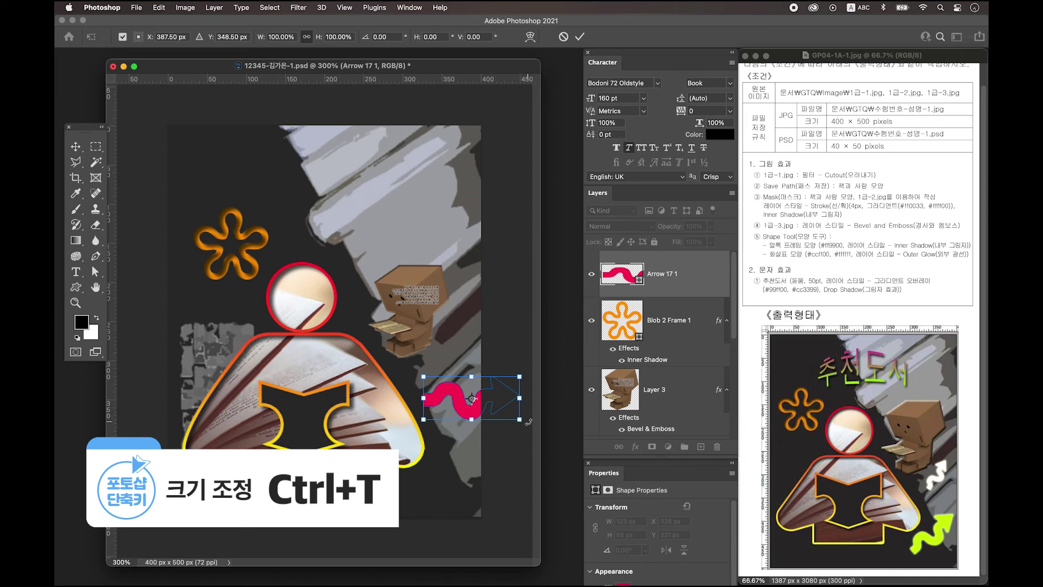
drag(528, 423, 449, 472)
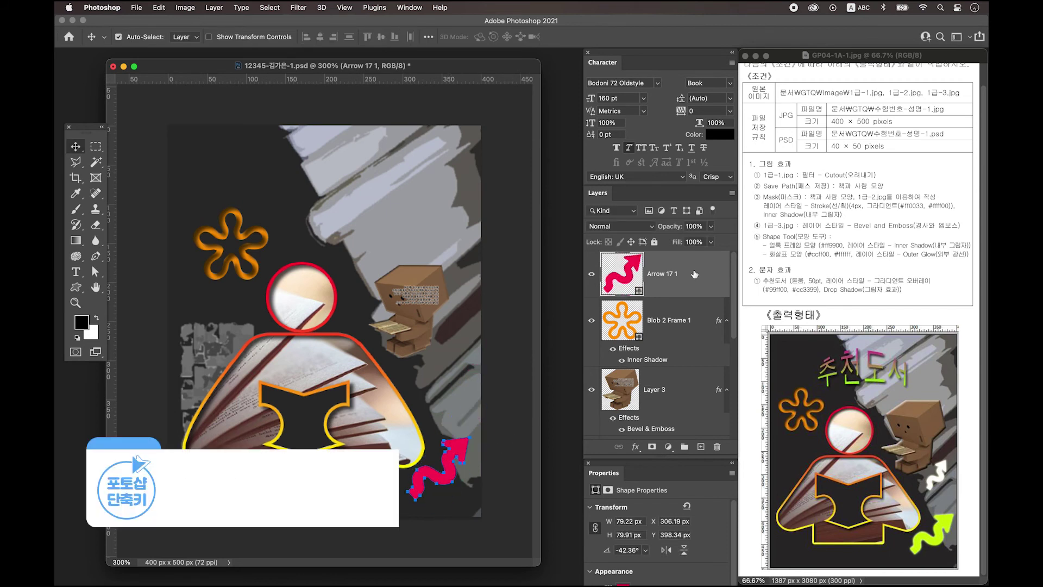
key(ctrl+j)
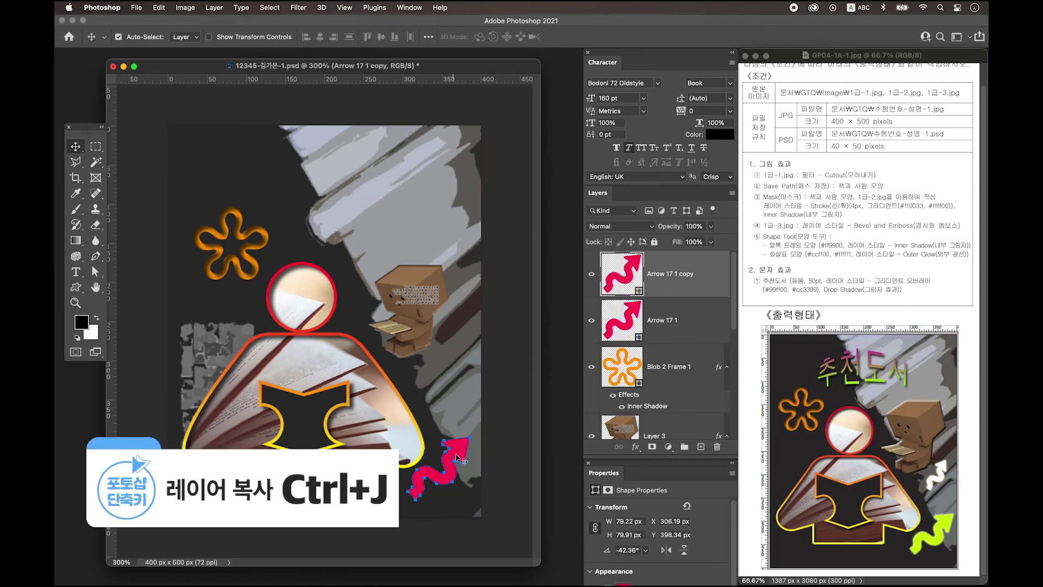
drag(455, 445, 460, 386)
key(ctrl+t)
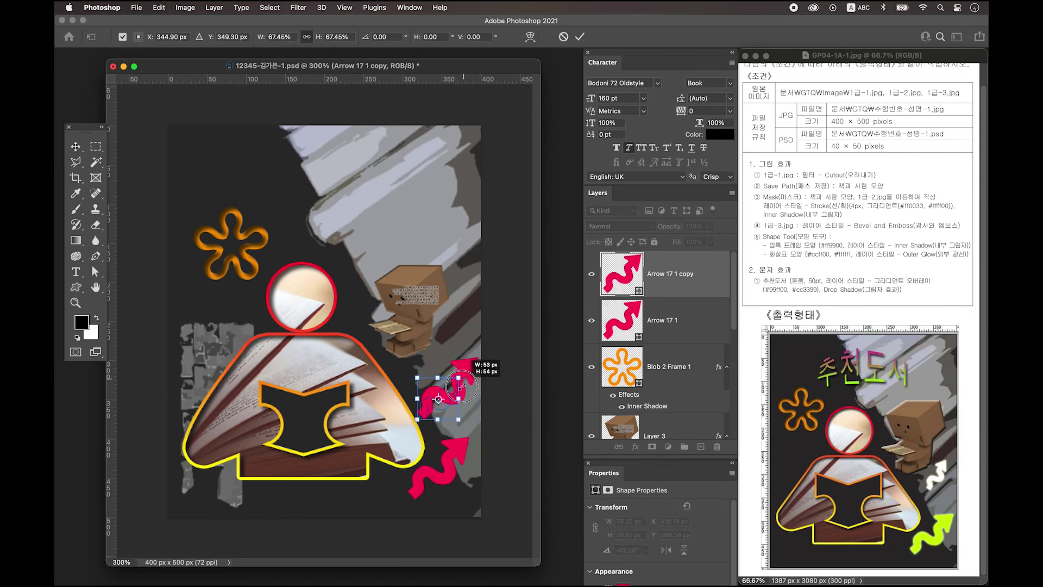
drag(462, 387, 461, 386)
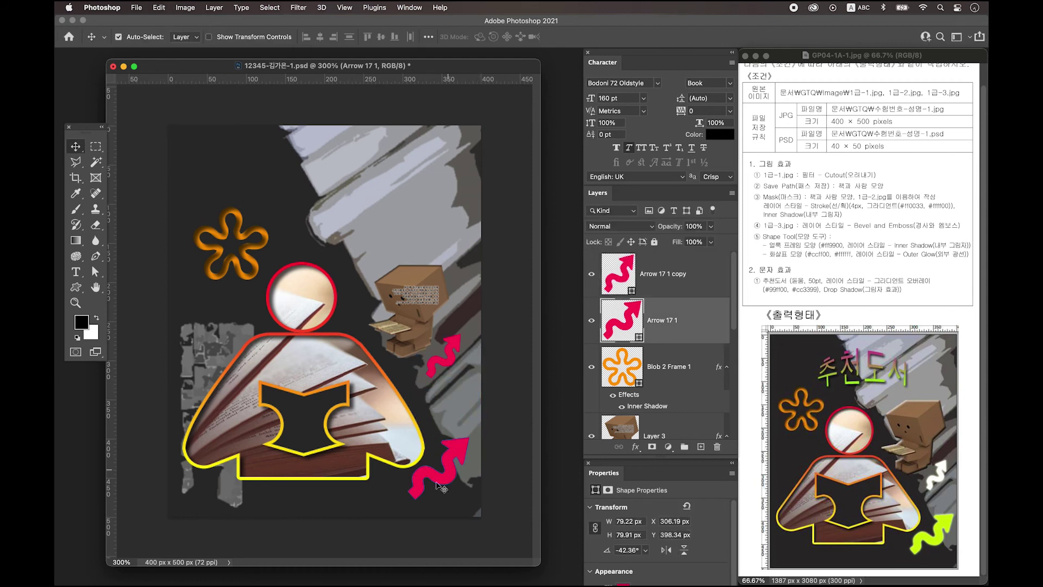
Recolour the lower Arrow 17 1 lime green and give it an Outer Glow effect
double_click(624, 321)
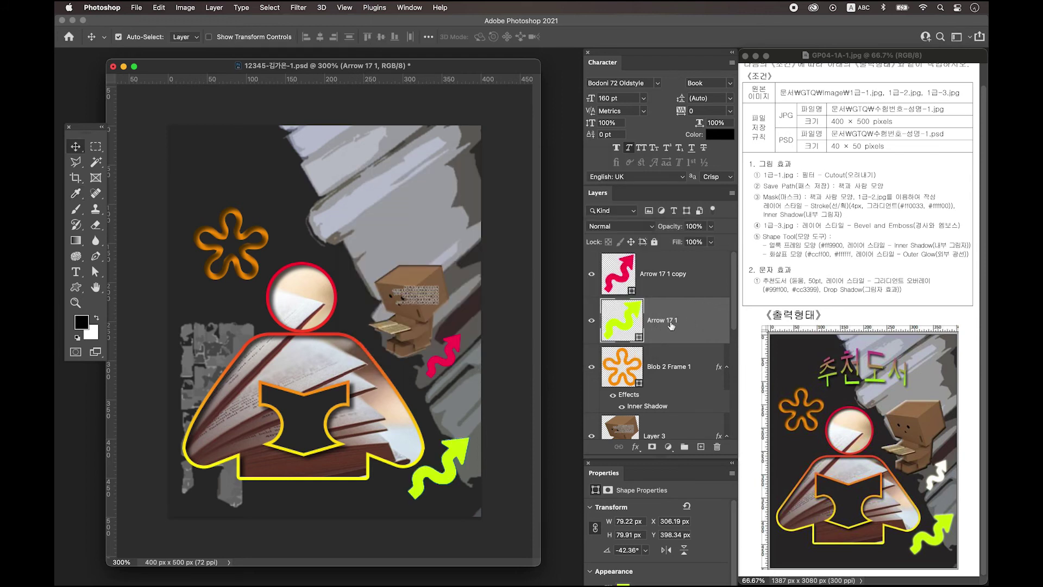
double_click(700, 324)
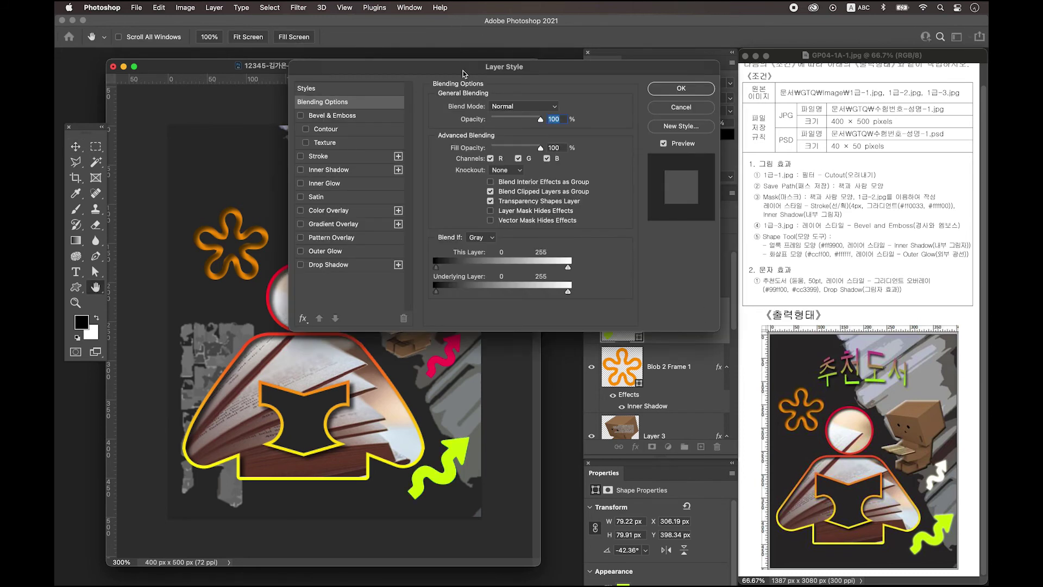
click(331, 253)
click(688, 92)
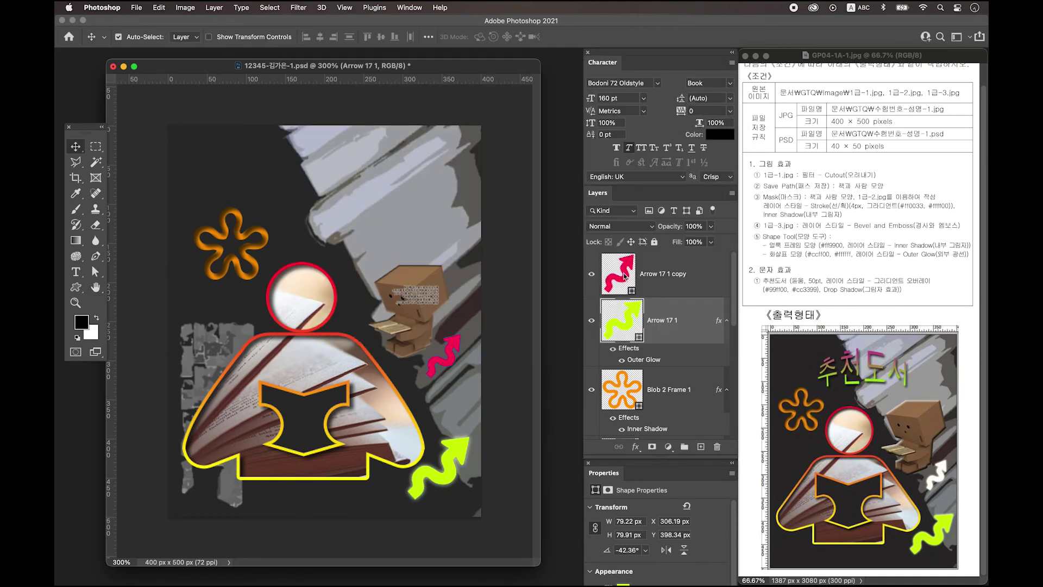
click(625, 276)
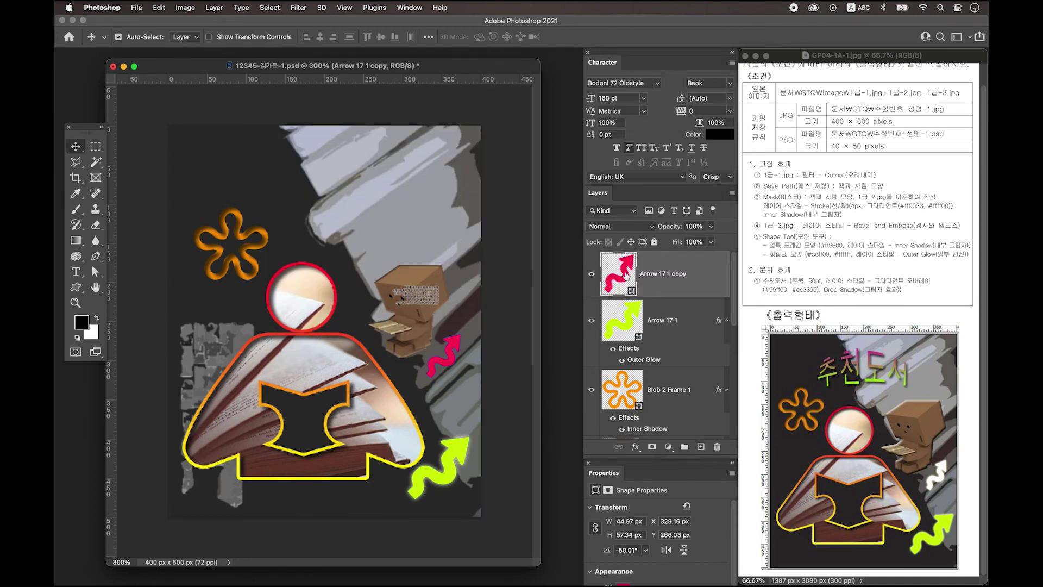
Fill the Arrow 17 1 copy white (#ffffff)
double_click(625, 275)
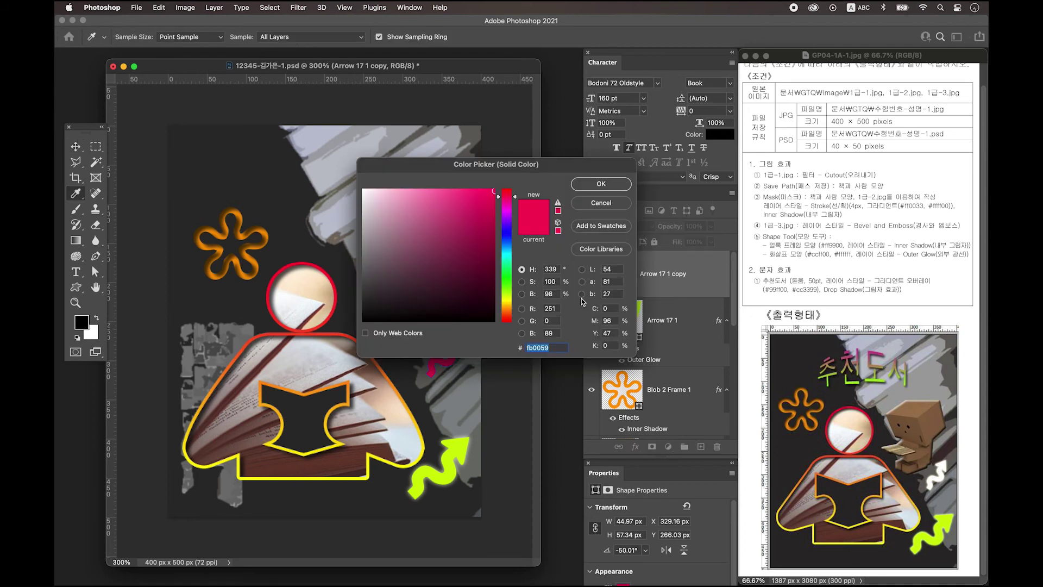
text(ffffff)
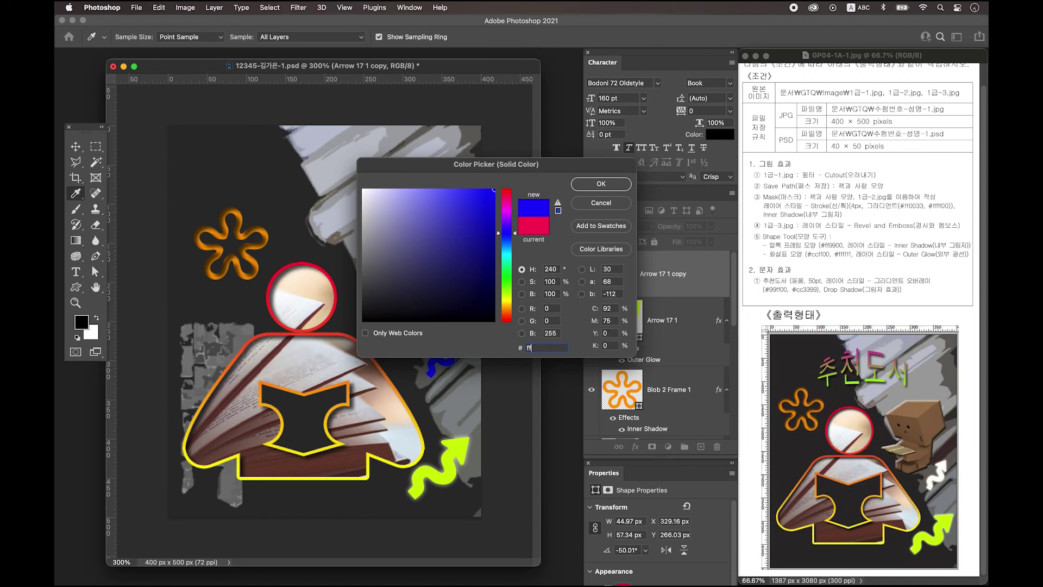
key(Return)
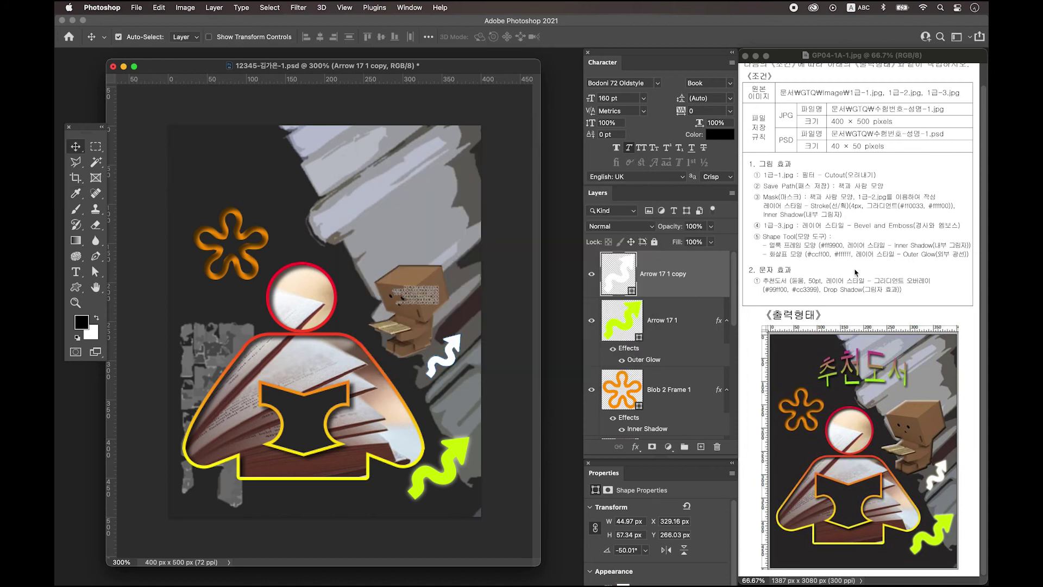
Copy the Outer Glow from Arrow 17 1 onto the white arrow and add an empty layer on top
drag(631, 350, 631, 352)
click(631, 352)
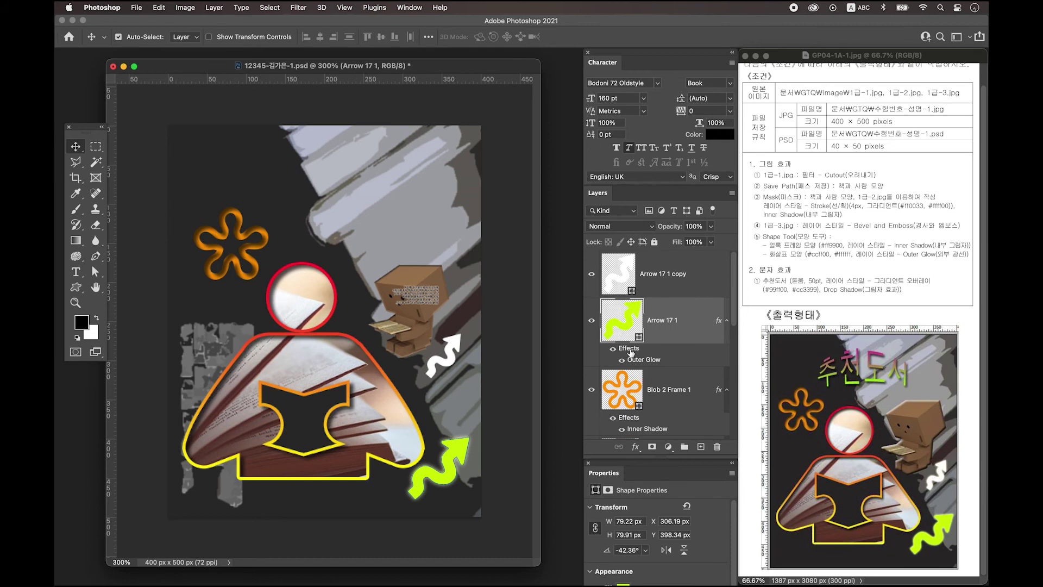
drag(628, 352, 628, 275)
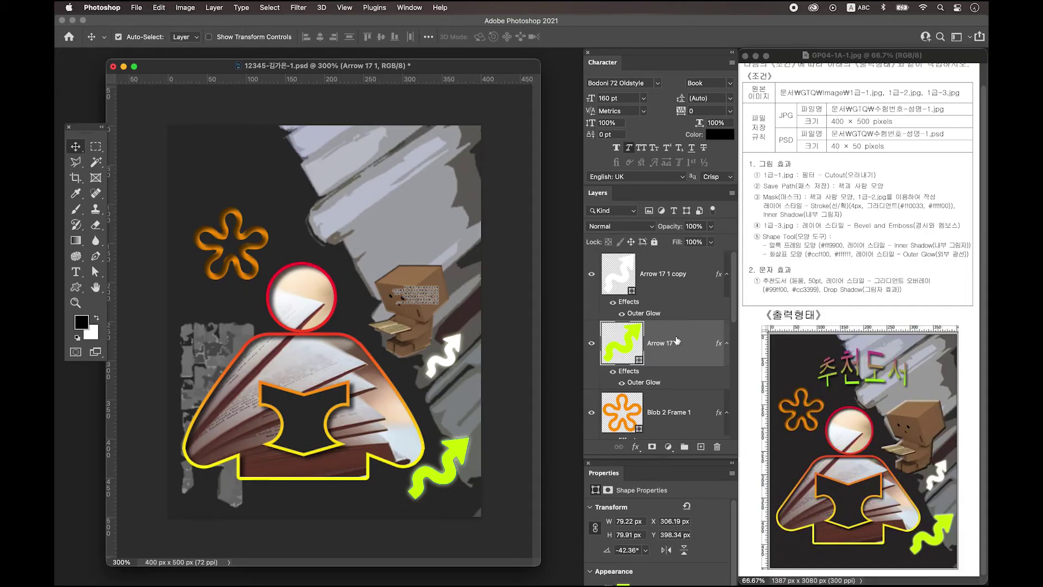
click(663, 280)
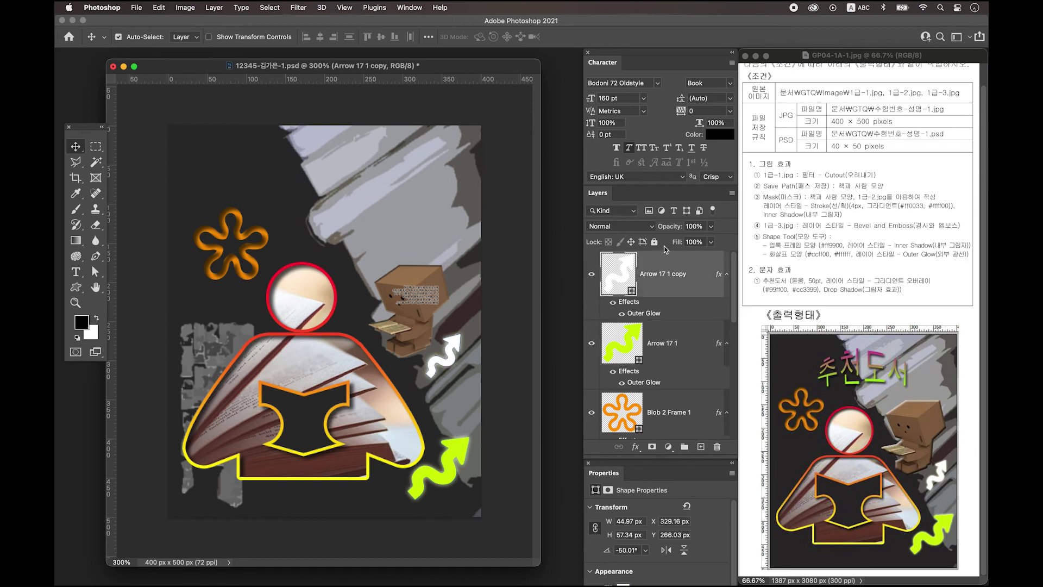
click(700, 447)
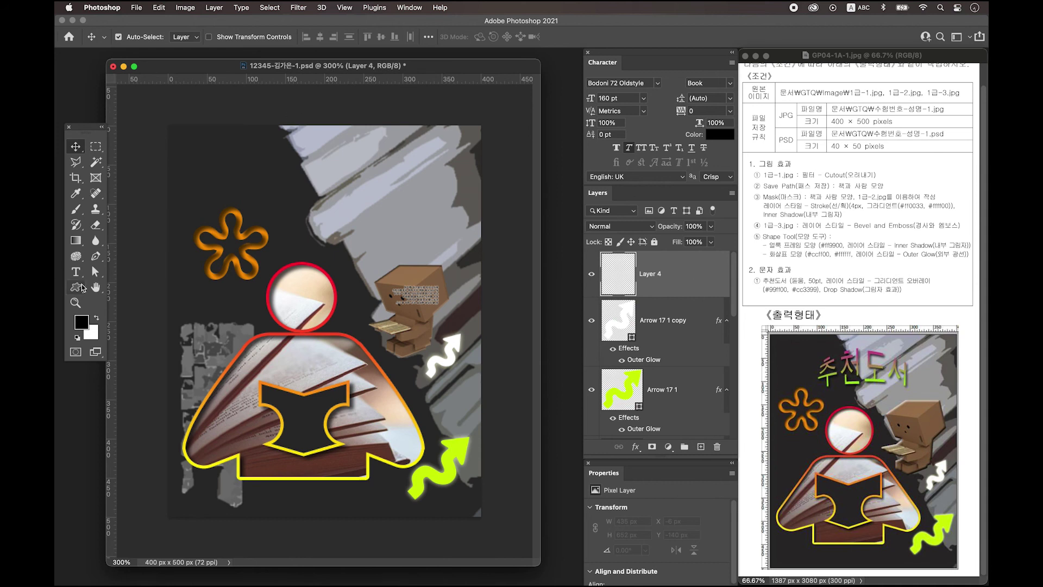
Type the title 추천도서 near the top of the poster
click(76, 273)
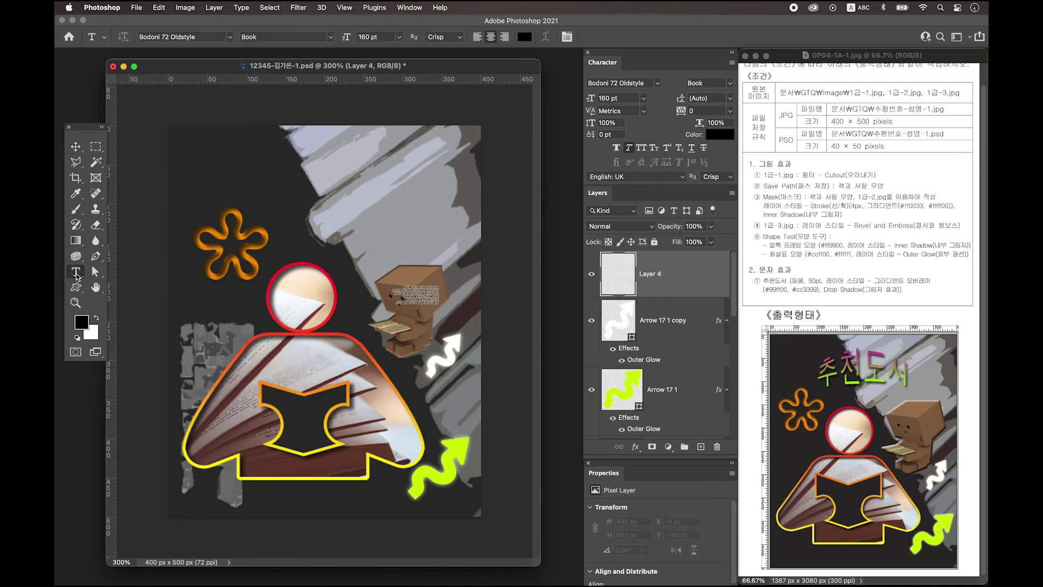
click(251, 168)
key(Caps_Lock)
text(추천도서)
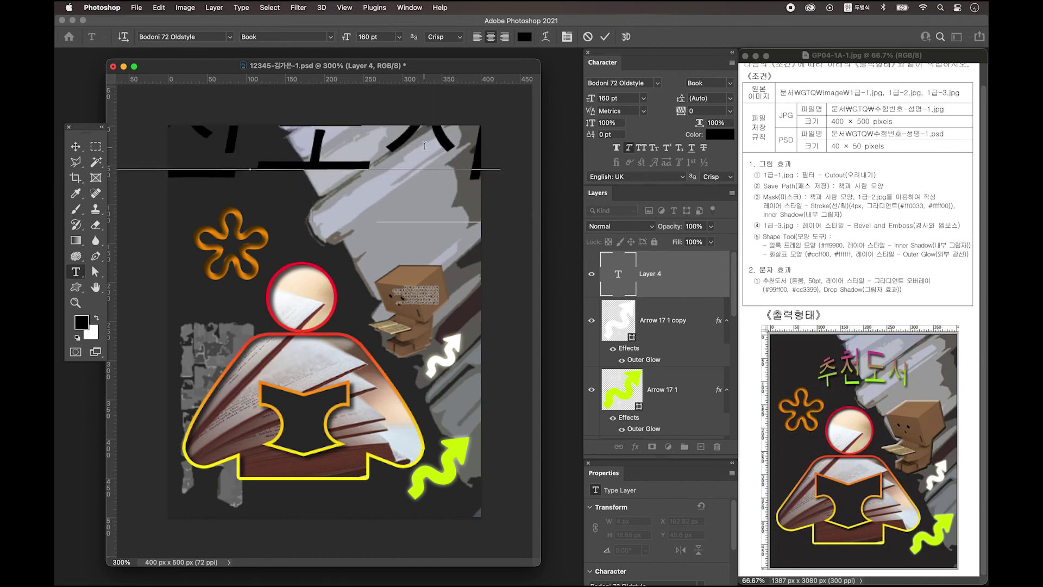
click(75, 146)
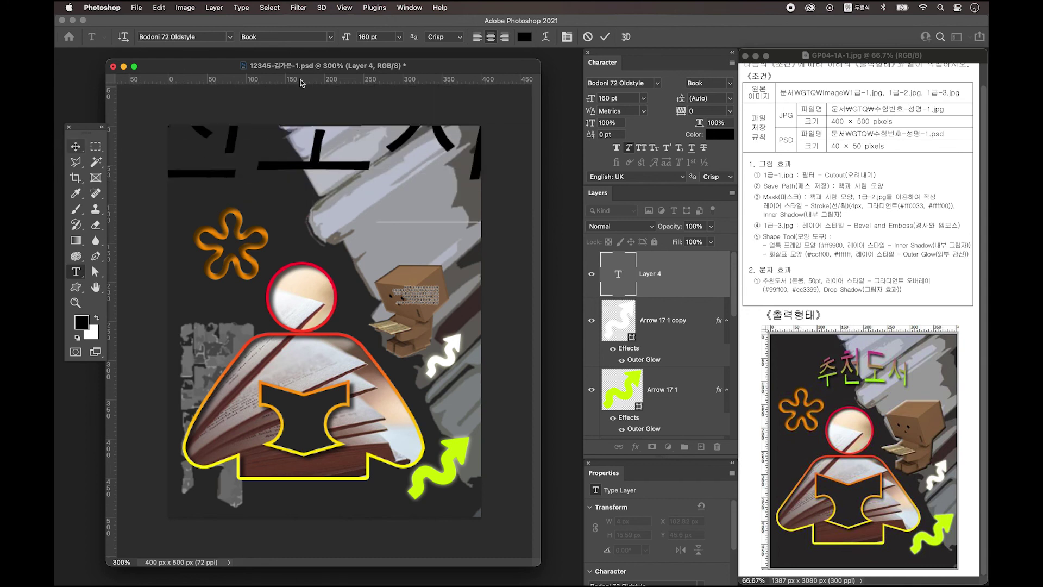
Set the title to a KoPubWorld Light Korean font at 50 pt in the Character panel
click(409, 8)
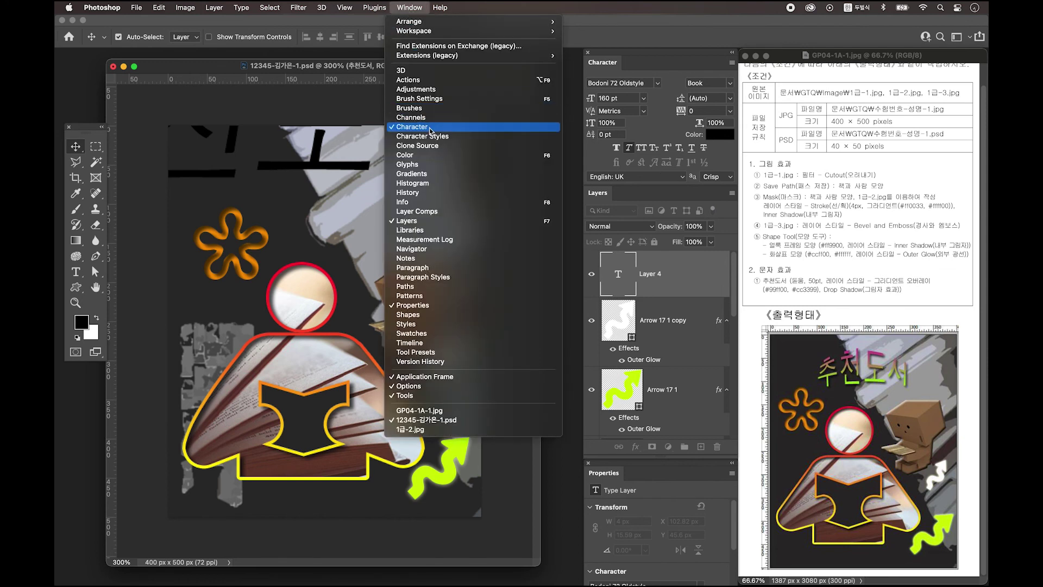
click(652, 56)
click(622, 83)
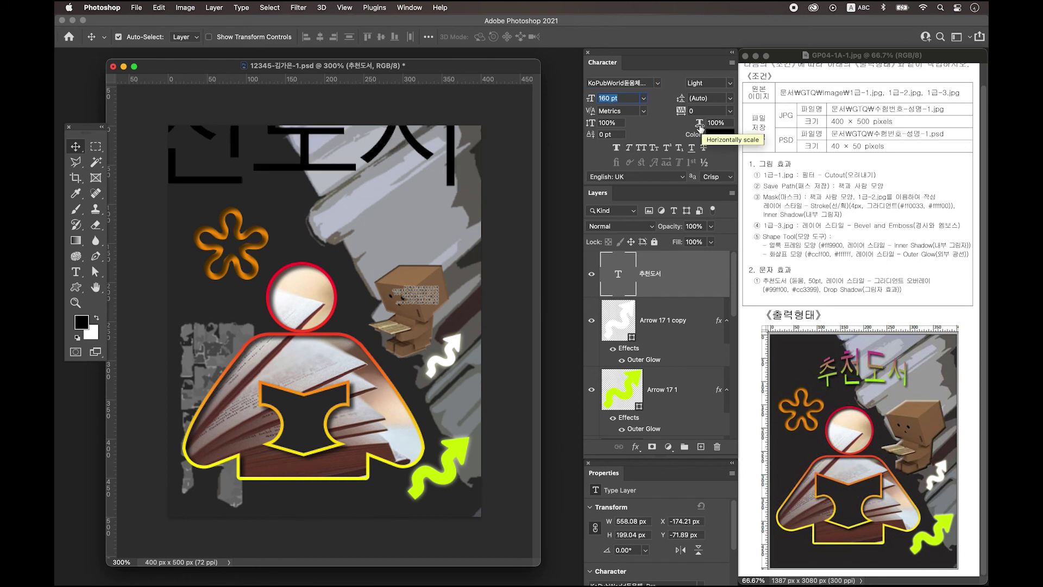
text(5)
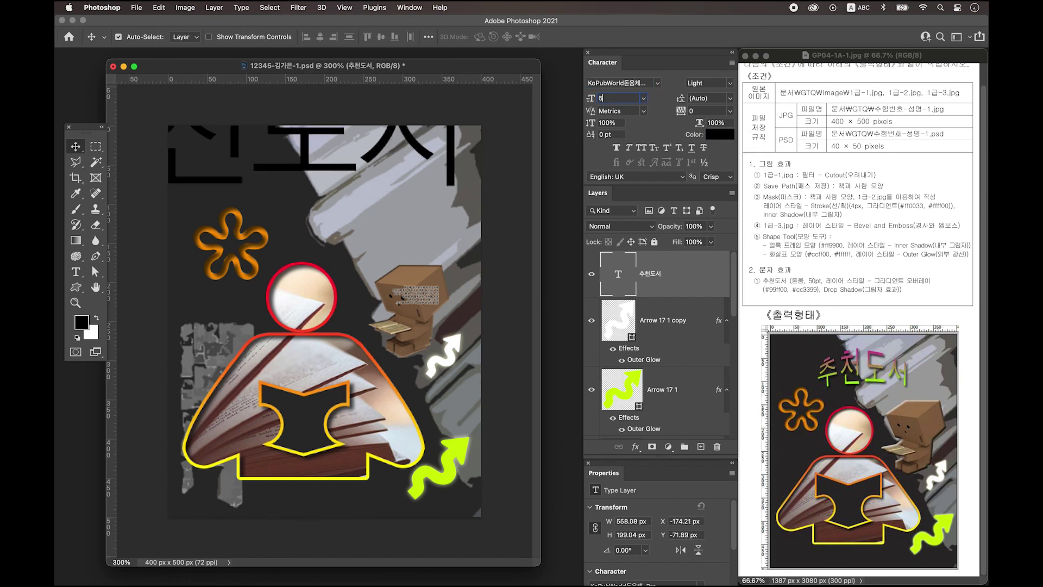
text(0)
key(Return)
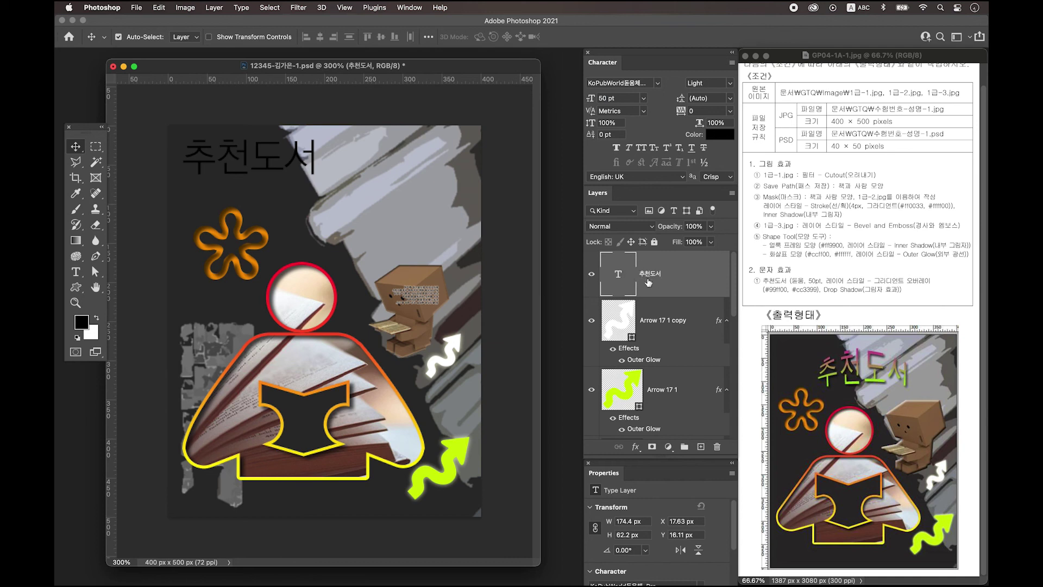
Add a Gradient Overlay to the 추천도서 title with a #99ff00 first stop
click(690, 272)
double_click(690, 273)
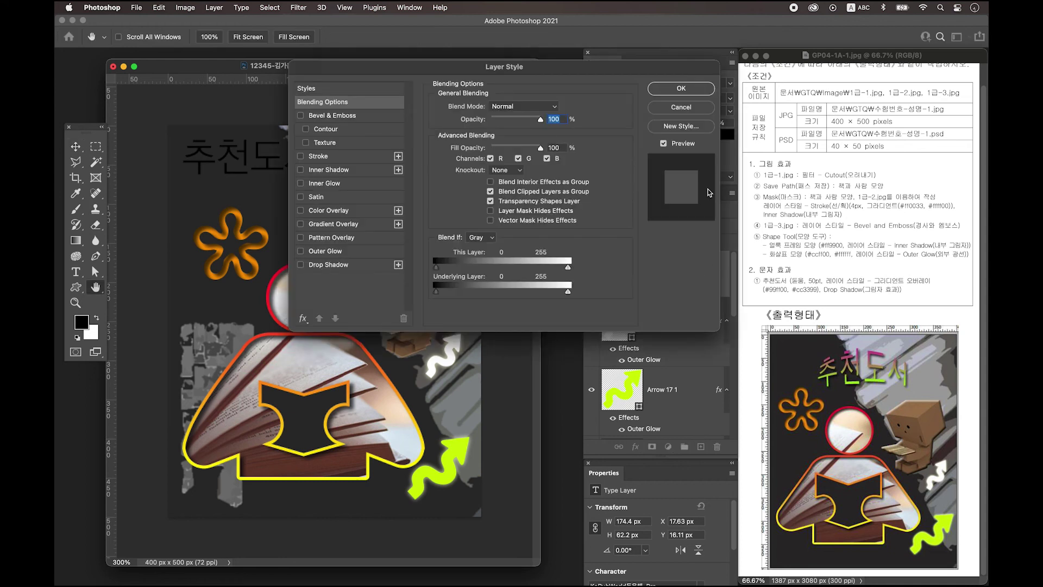
drag(545, 72, 525, 72)
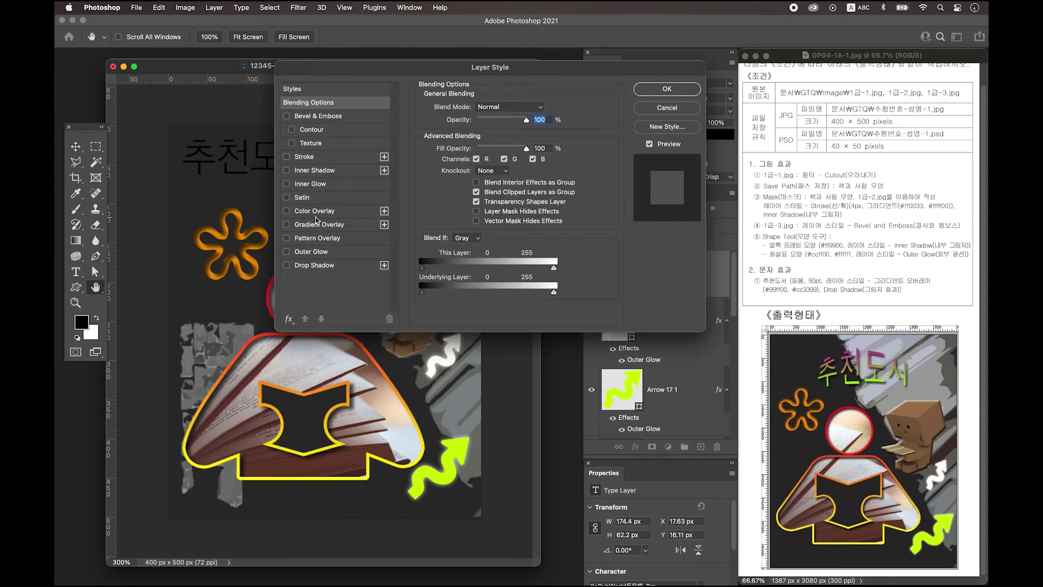
click(328, 226)
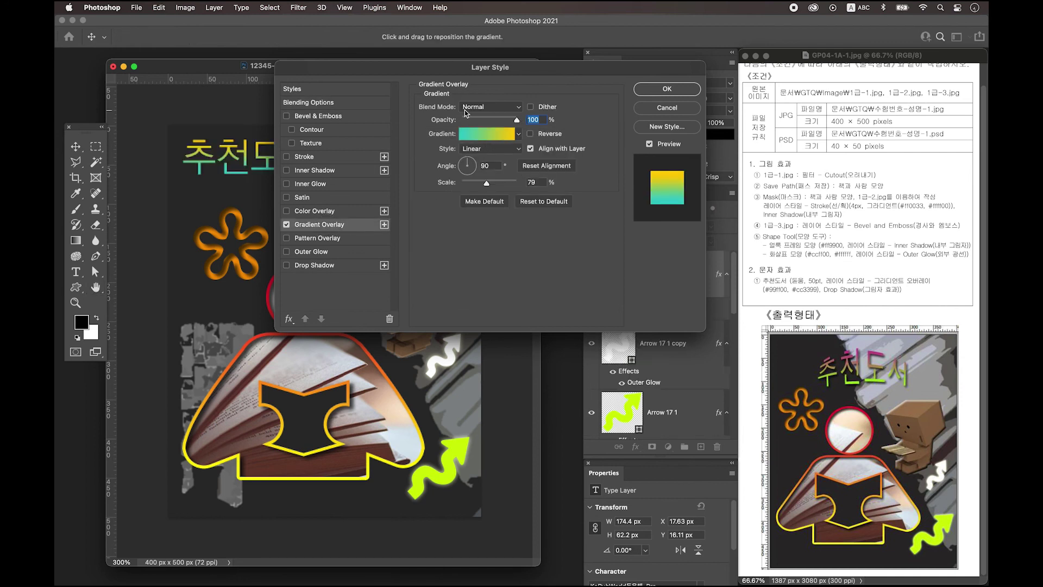
click(482, 140)
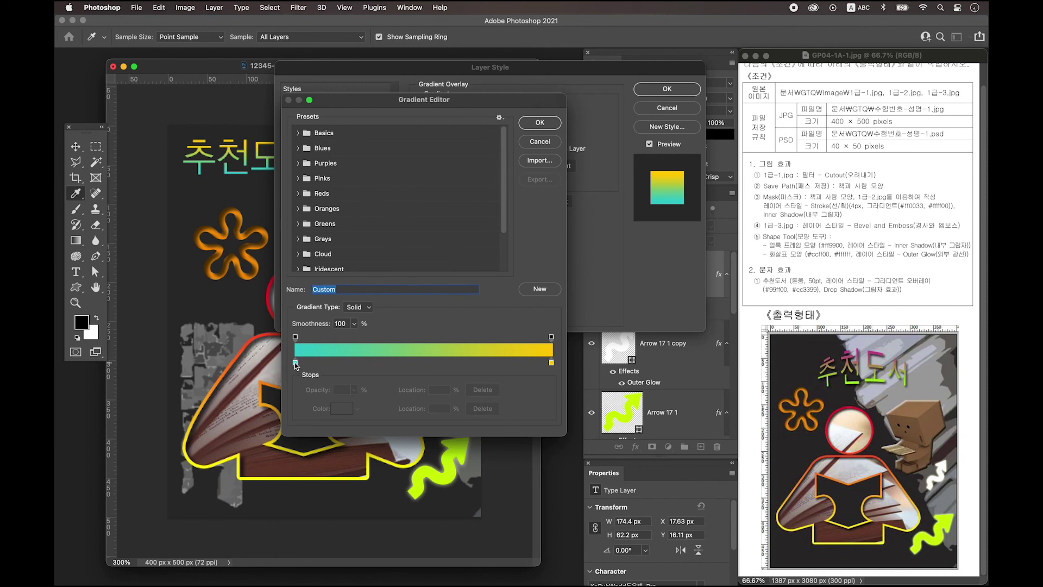
double_click(296, 363)
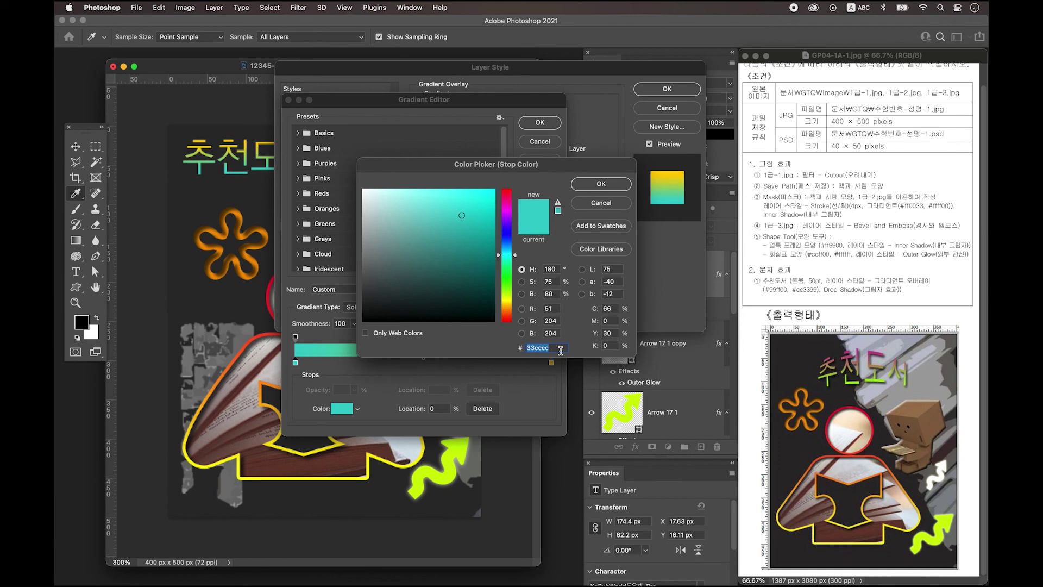
text(99ff00)
key(Return)
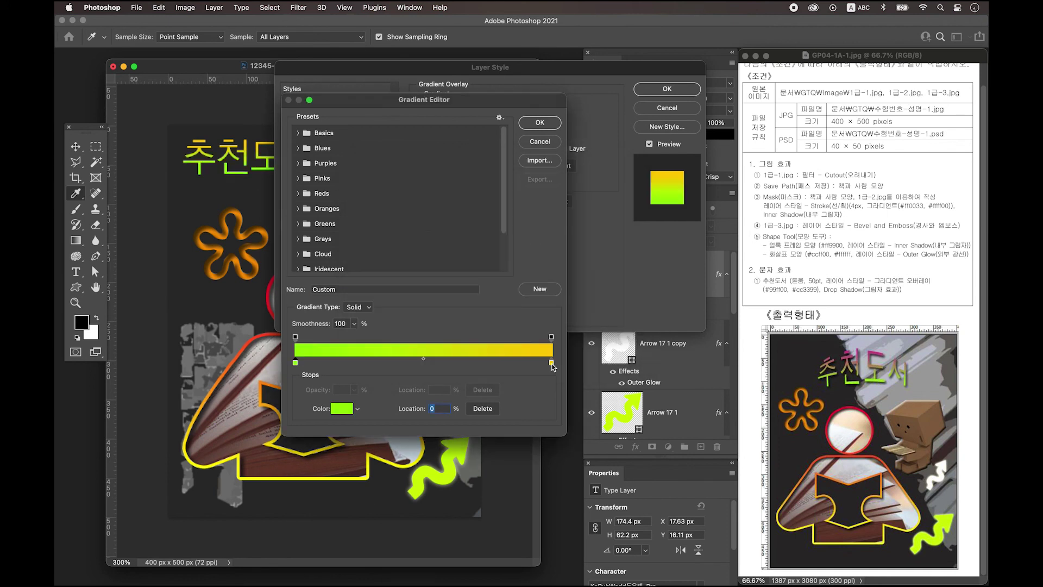
Set the second gradient stop to #cc3399 and add a Drop Shadow to the title
double_click(552, 363)
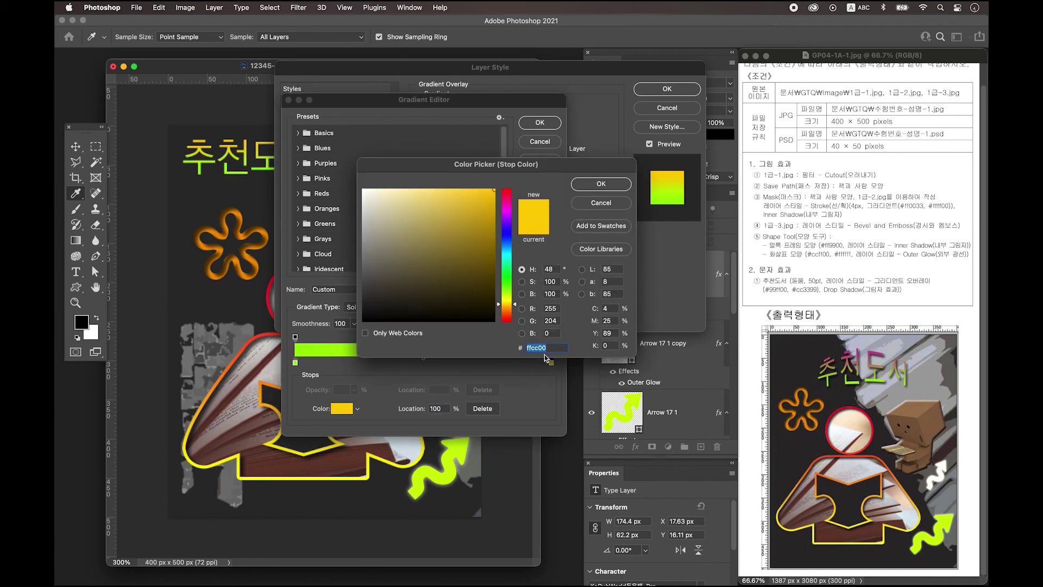
text(cc)
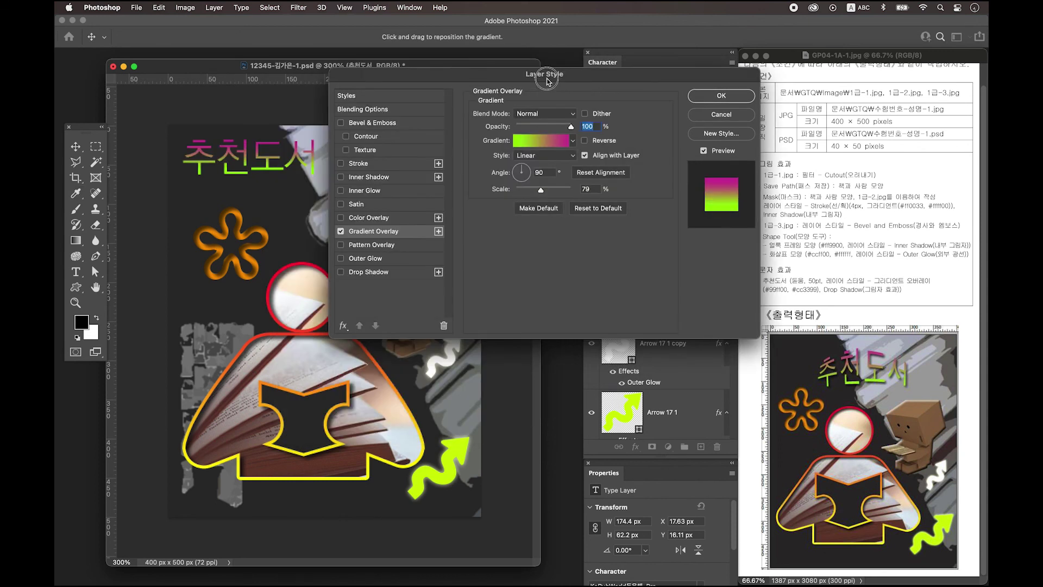
drag(547, 80, 559, 83)
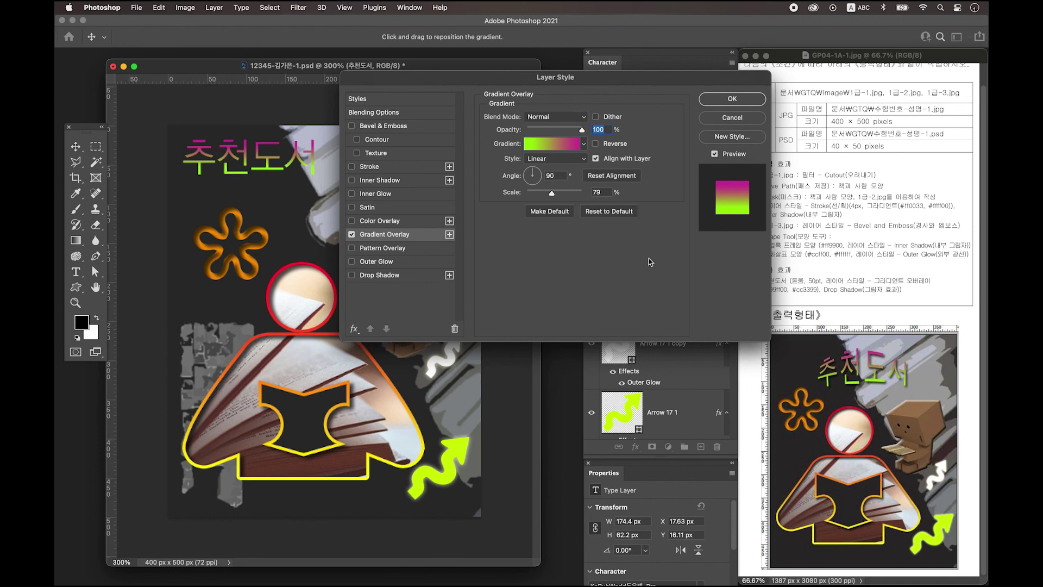
click(382, 277)
click(732, 100)
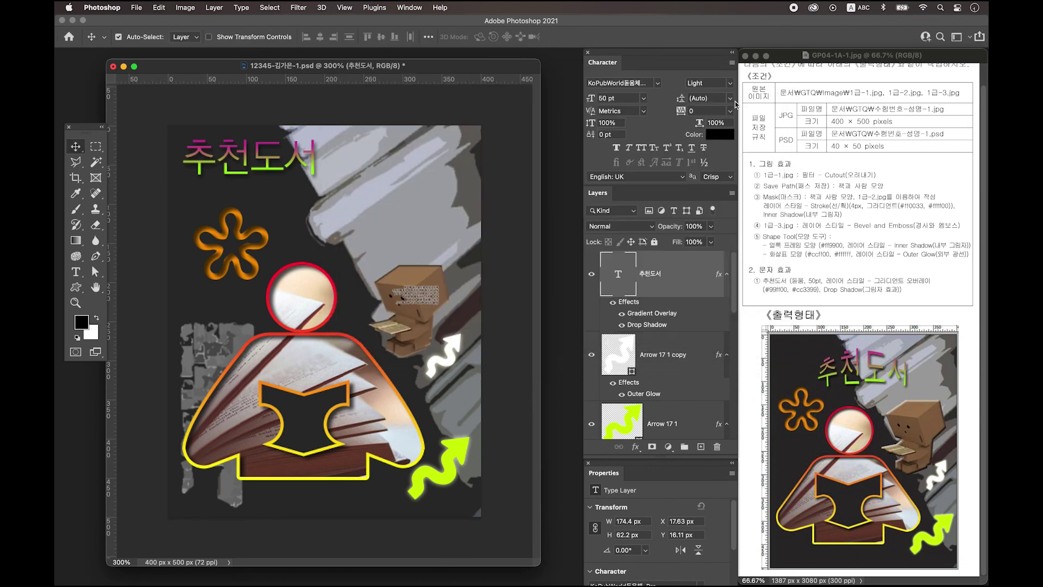
Warp the 추천도서 title with Arc Upper at about +41 bend and nudge it right and down
drag(264, 160, 340, 191)
click(80, 276)
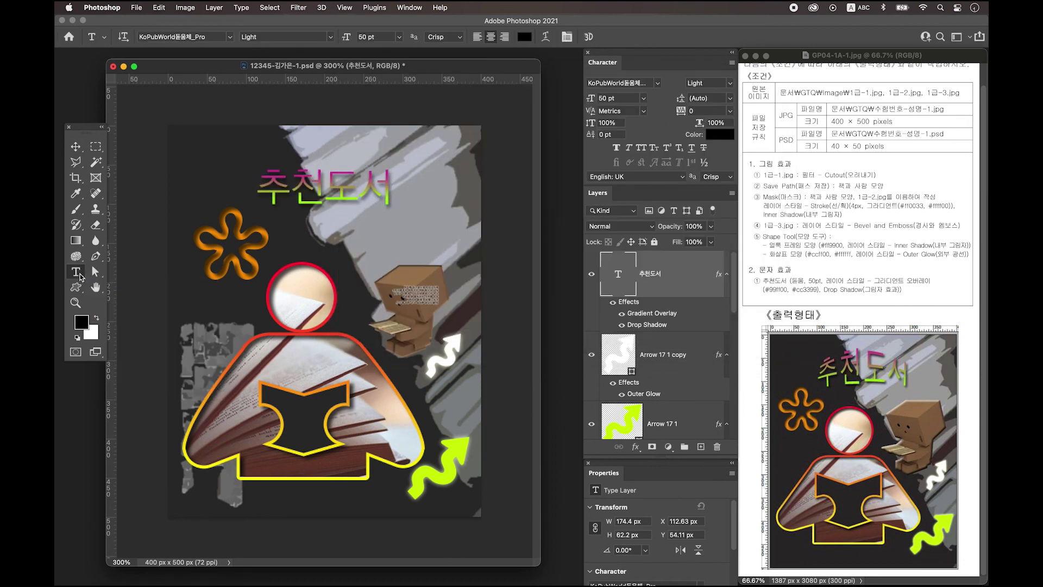
click(551, 39)
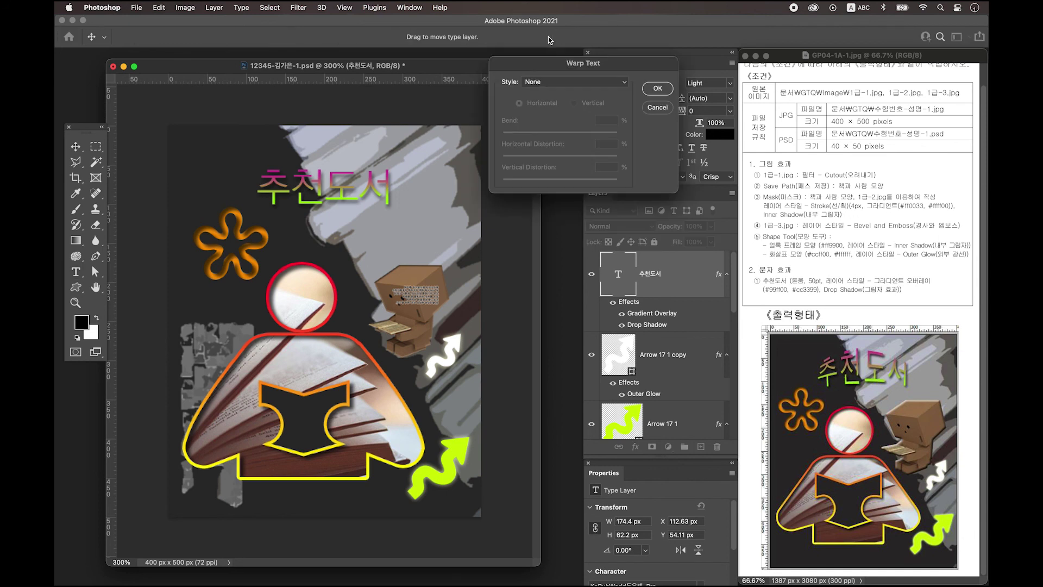
click(542, 95)
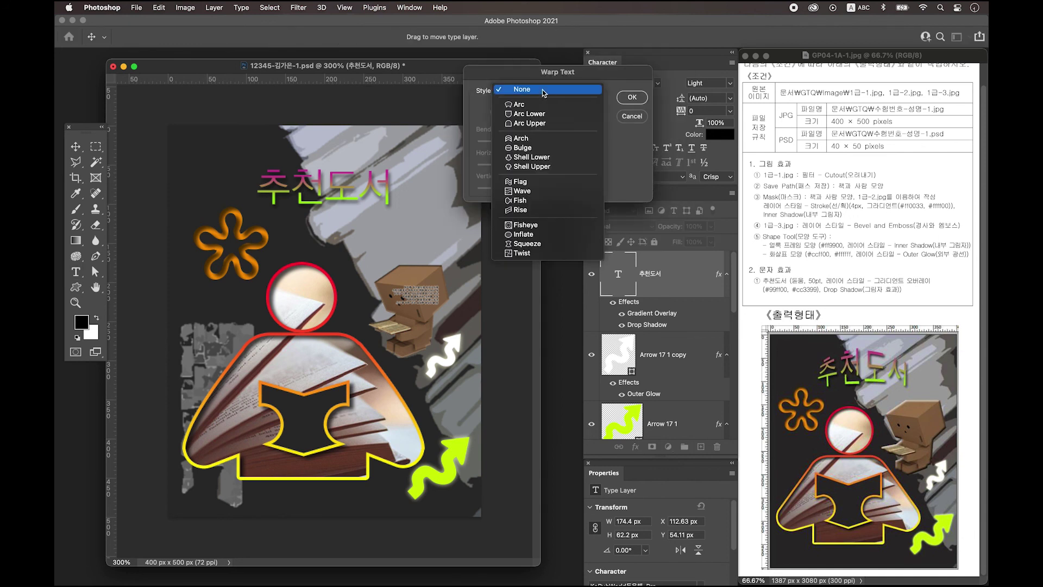
click(548, 124)
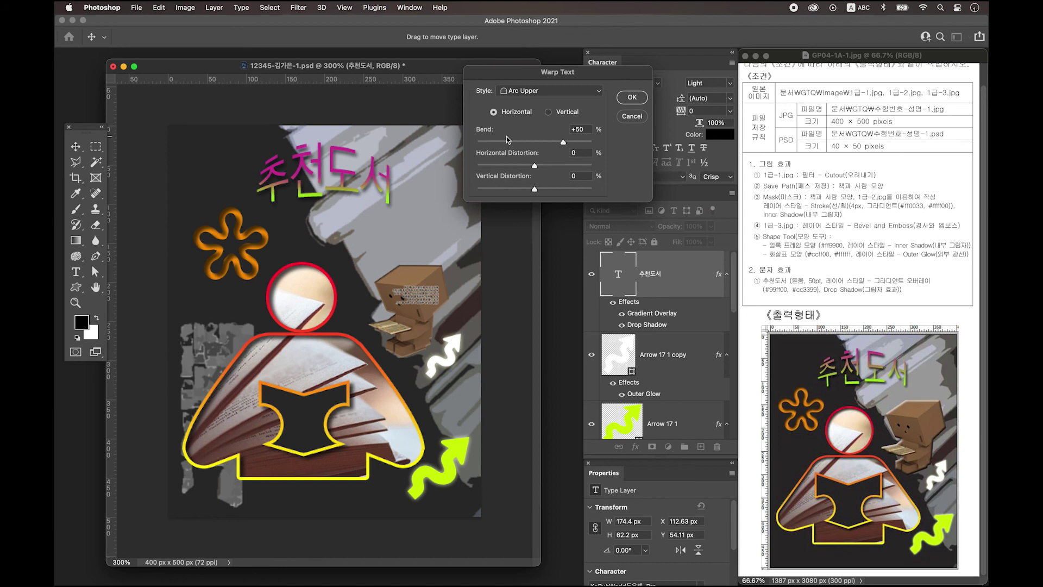
drag(565, 145, 556, 144)
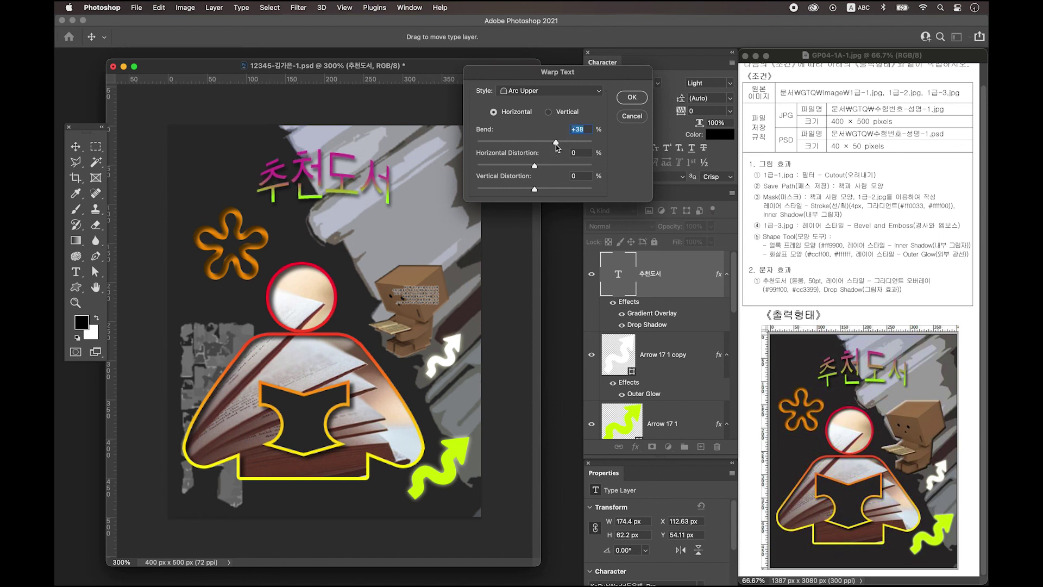
key(Return)
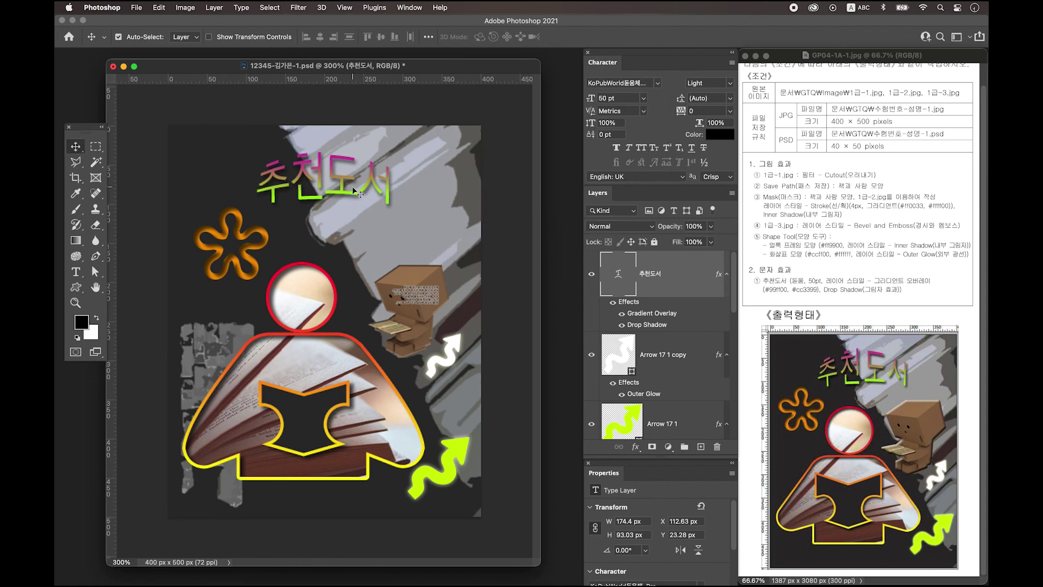
drag(350, 181, 355, 183)
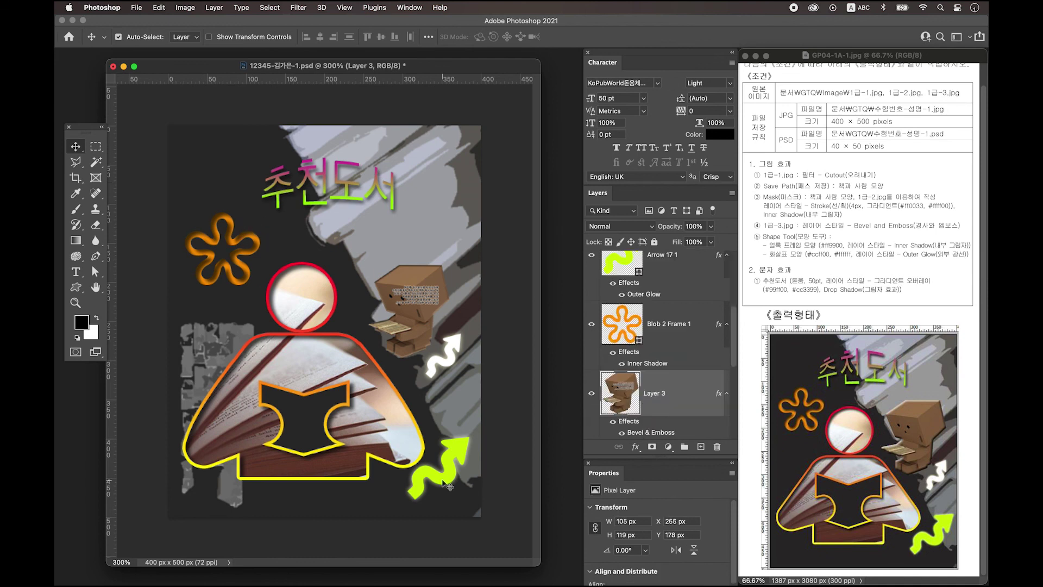
Nudge the green arrow slightly lower and save the poster as a JPEG on the Desktop
click(442, 480)
drag(439, 479, 442, 486)
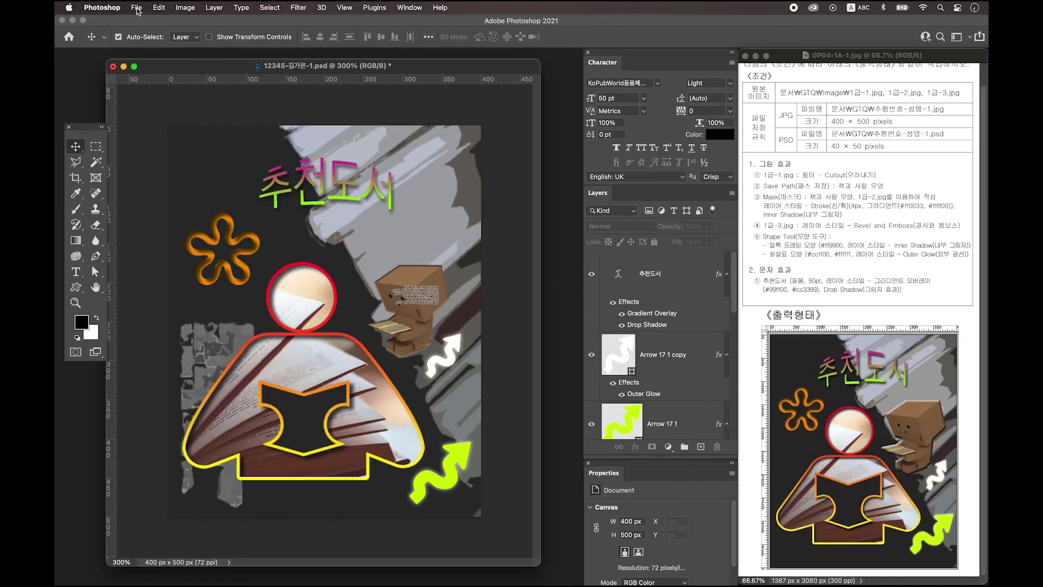
click(137, 9)
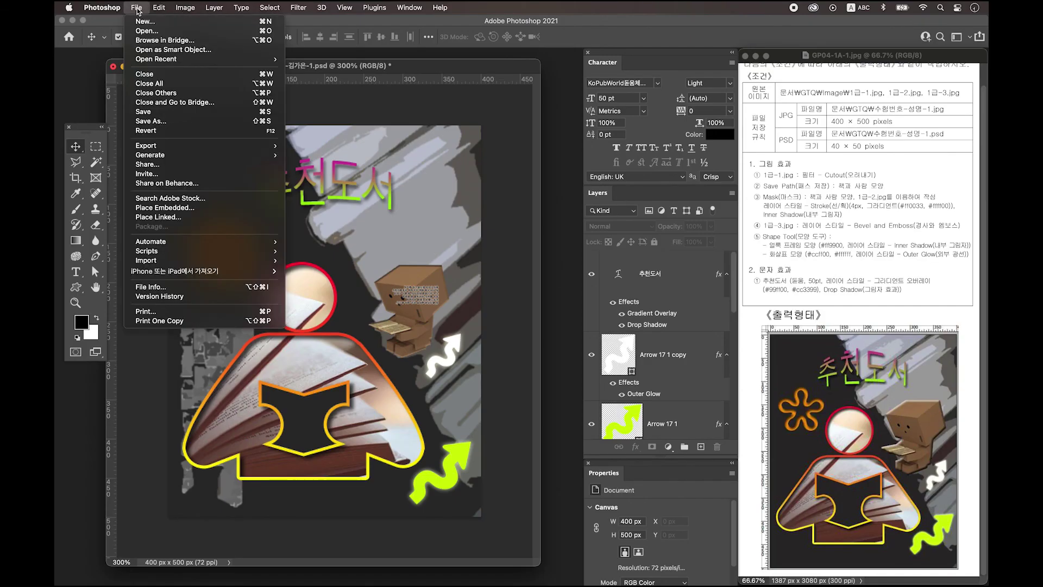
click(155, 121)
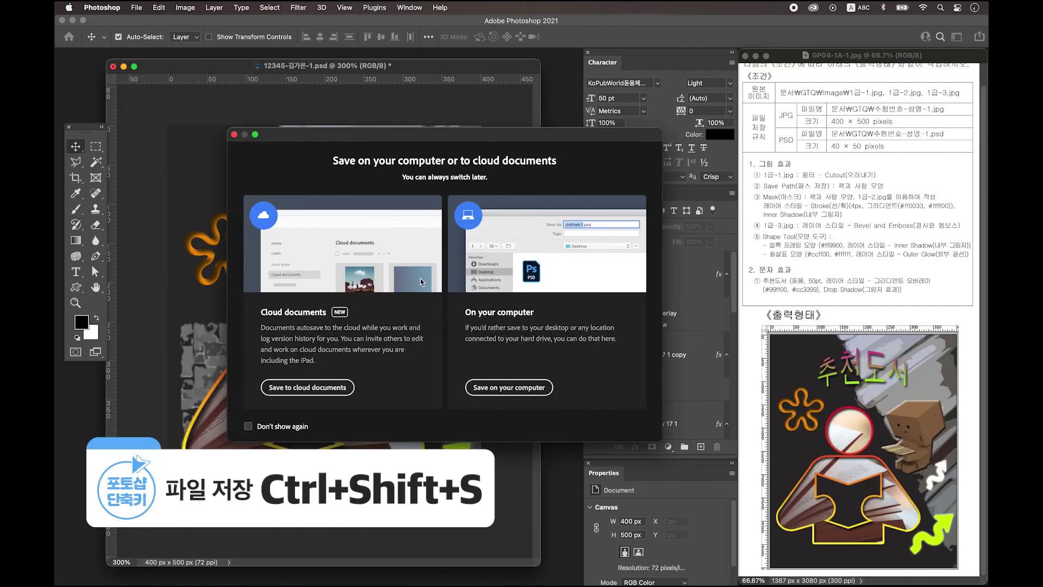
click(516, 387)
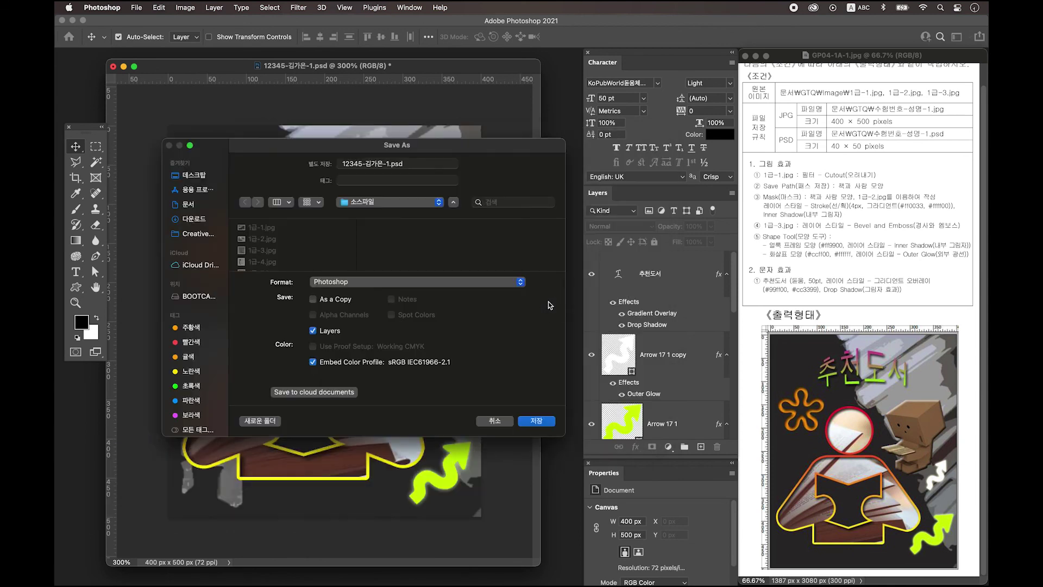
click(336, 288)
click(341, 367)
click(194, 175)
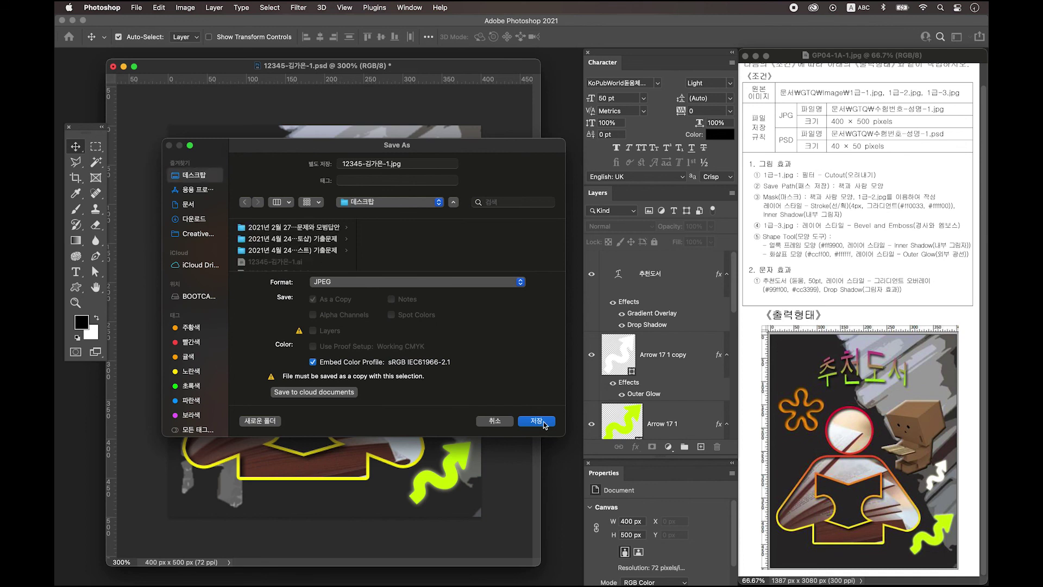
click(544, 423)
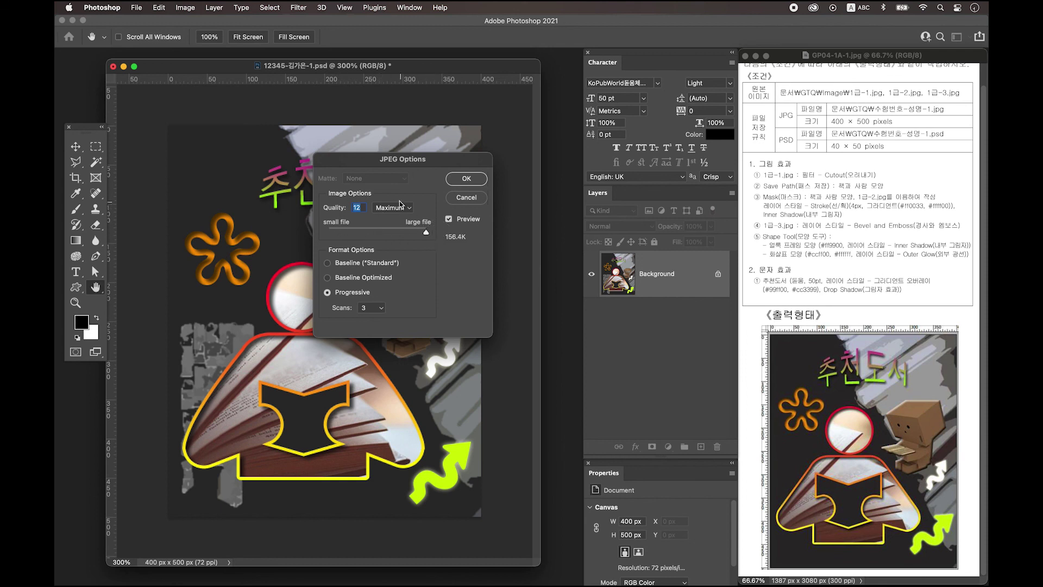
Accept the JPEG options, then resize the poster to 40 × 50 px
click(470, 174)
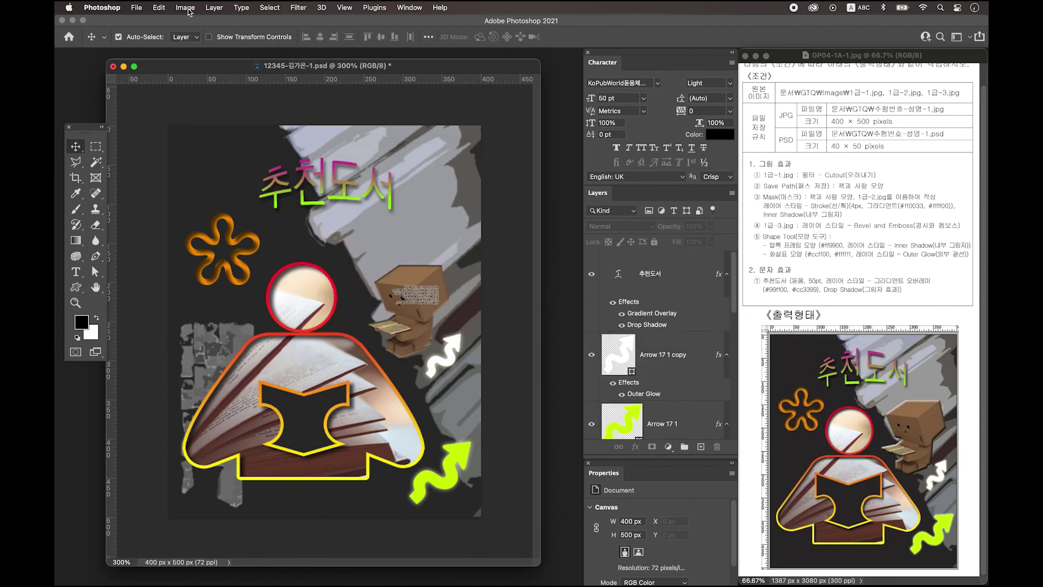
click(185, 8)
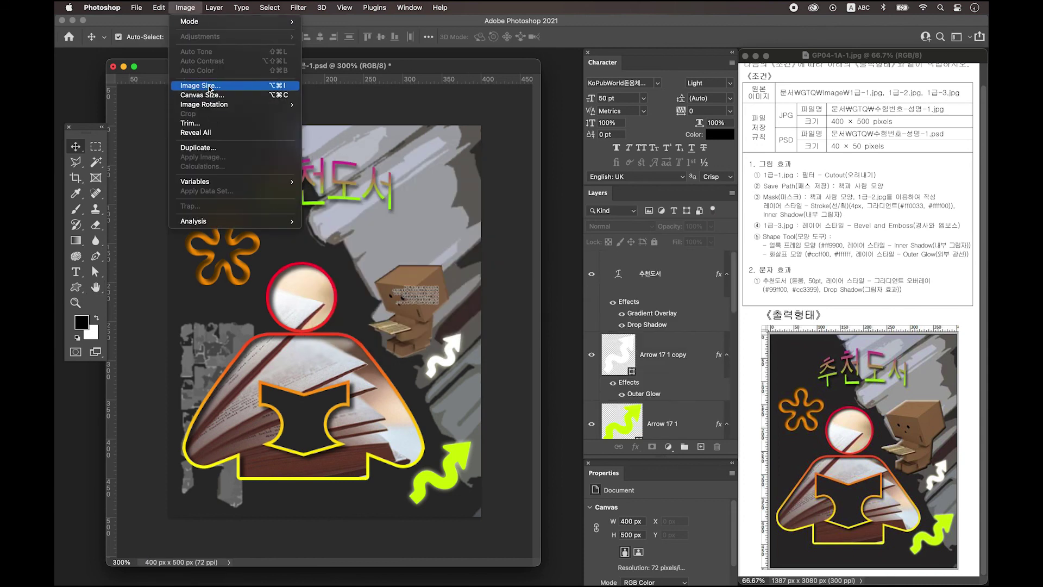
click(209, 86)
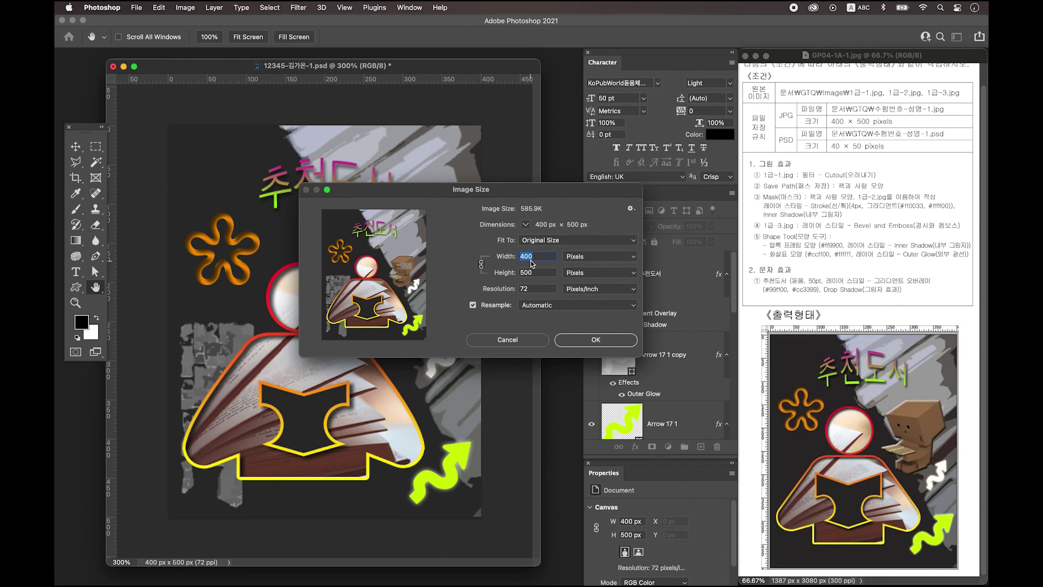
text(40)
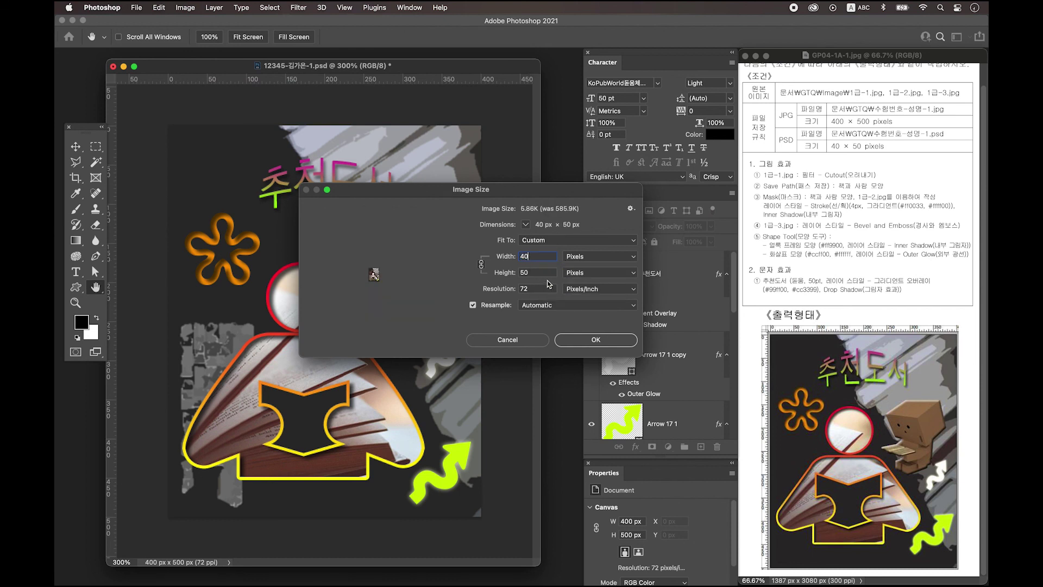
click(596, 340)
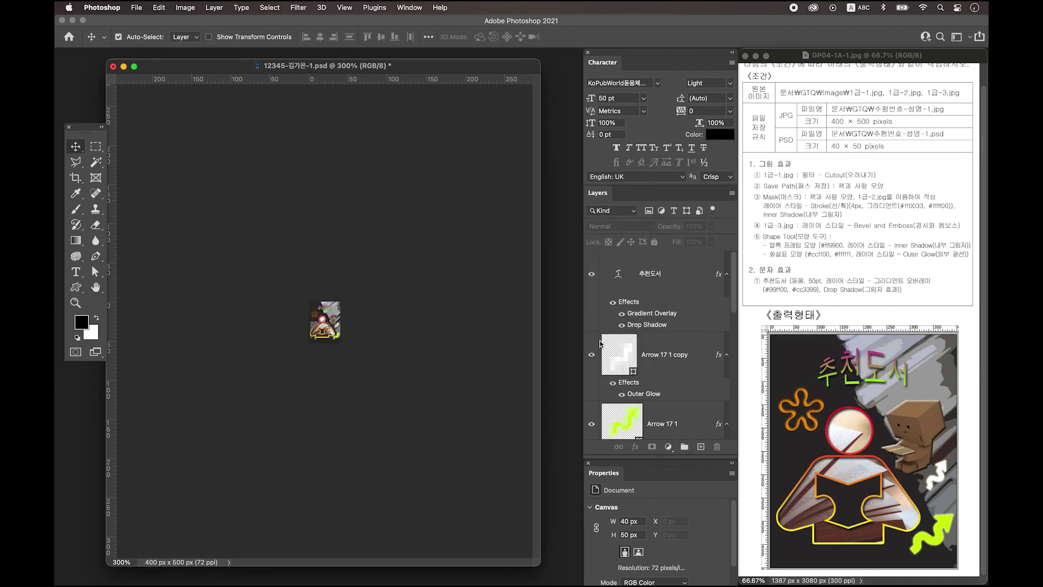
Save the 40 × 50 px poster on this computer as a Photoshop PSD file
click(137, 8)
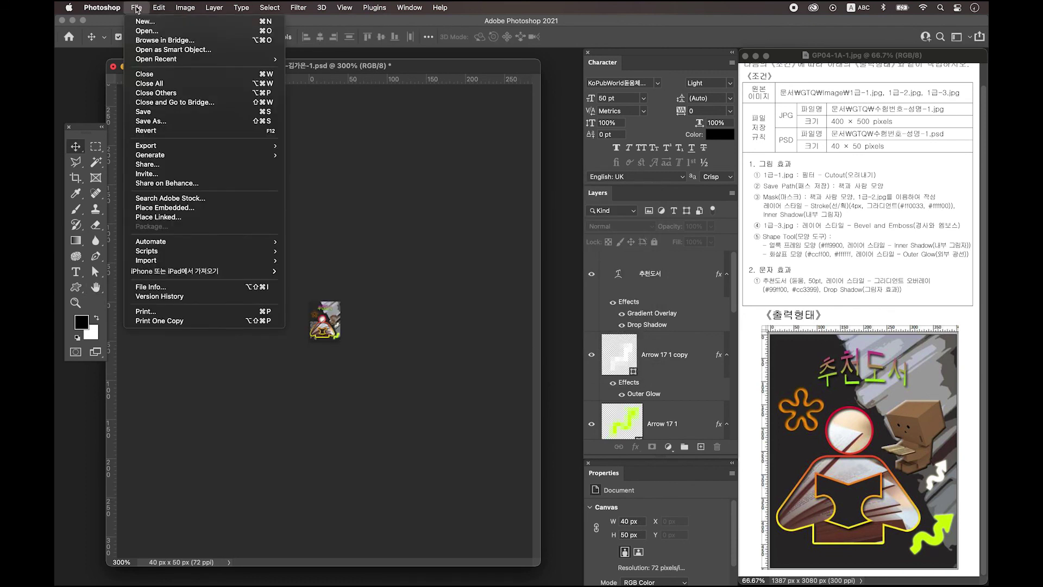
click(163, 121)
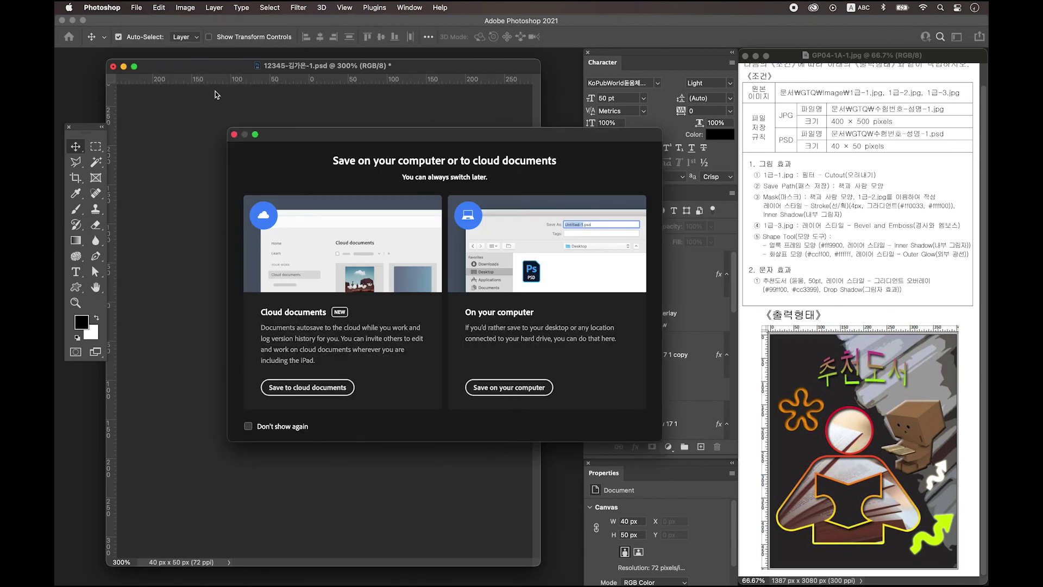
click(513, 387)
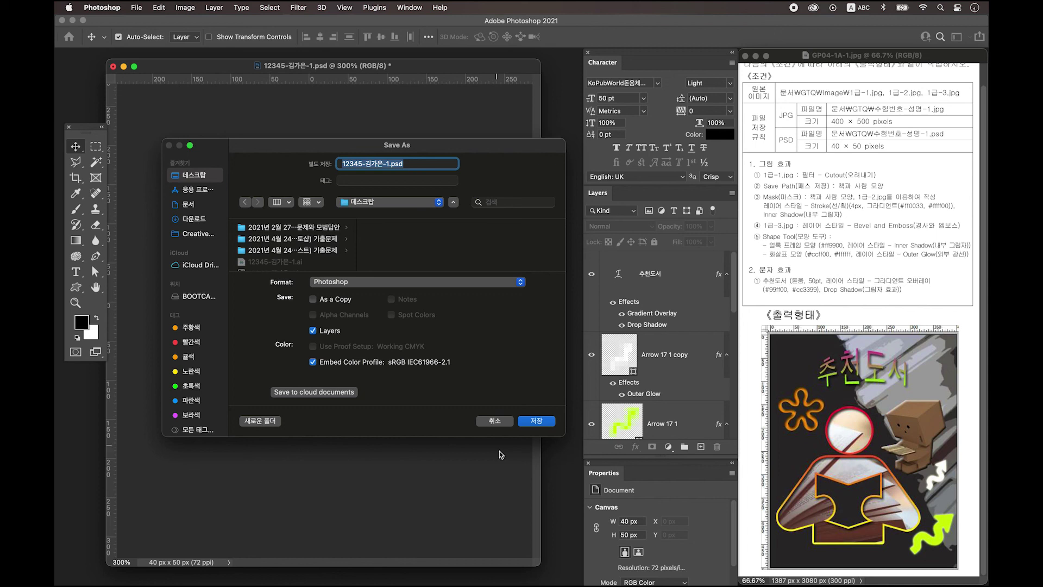
click(535, 423)
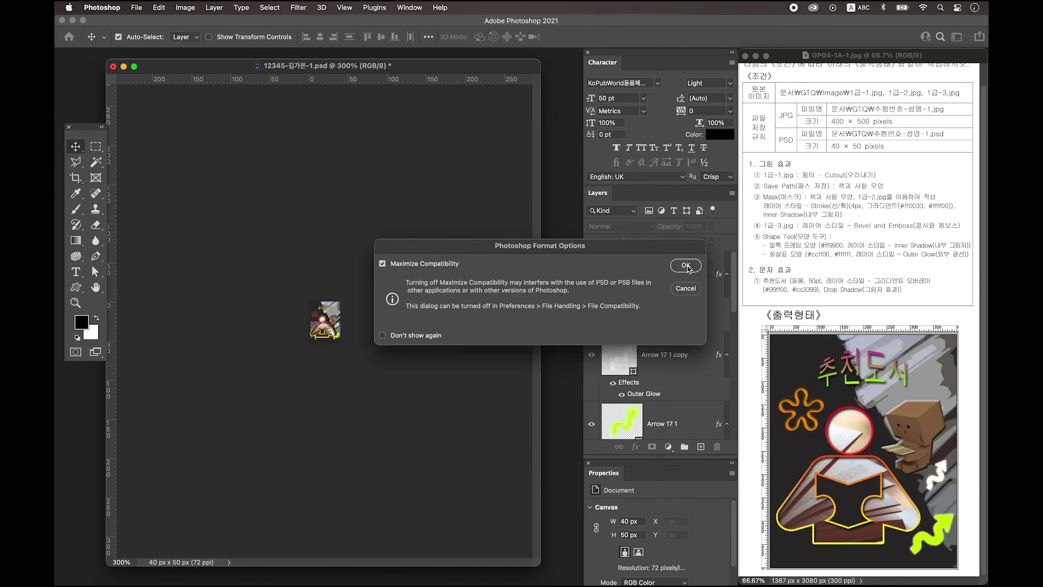